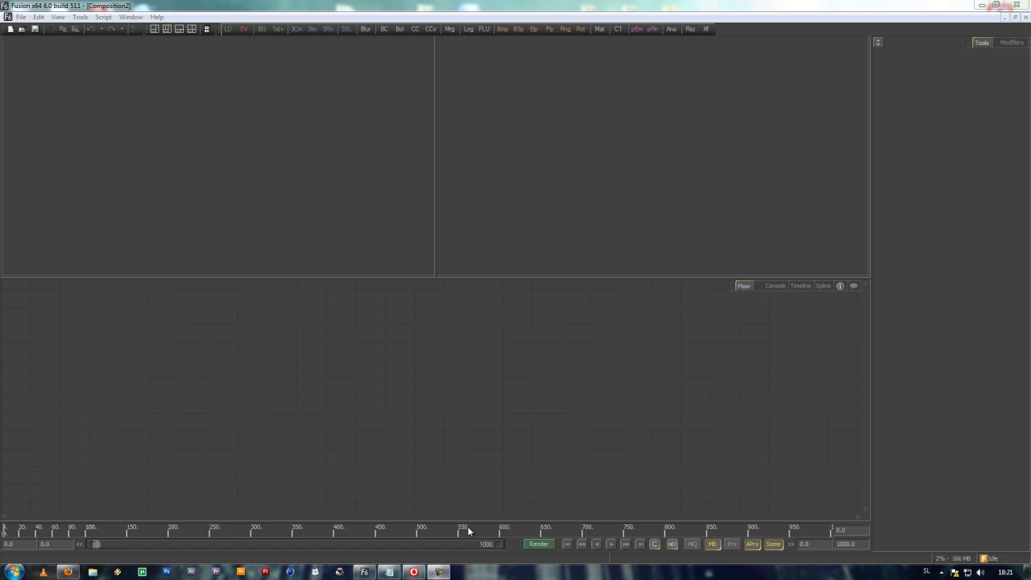
# Open a new floating view window, move it over the work area and close it.
pyautogui.click(132, 18)
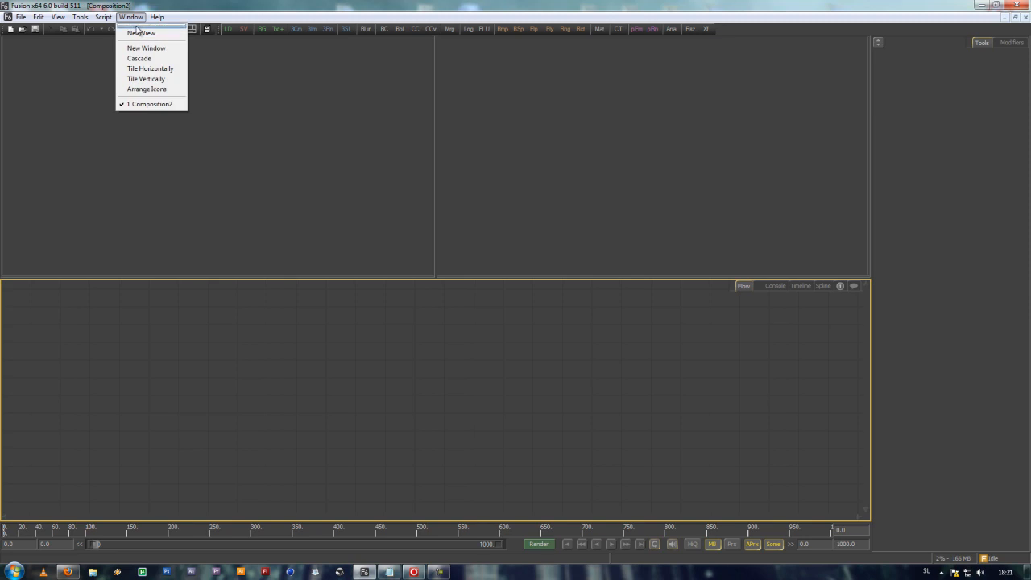
pyautogui.click(140, 36)
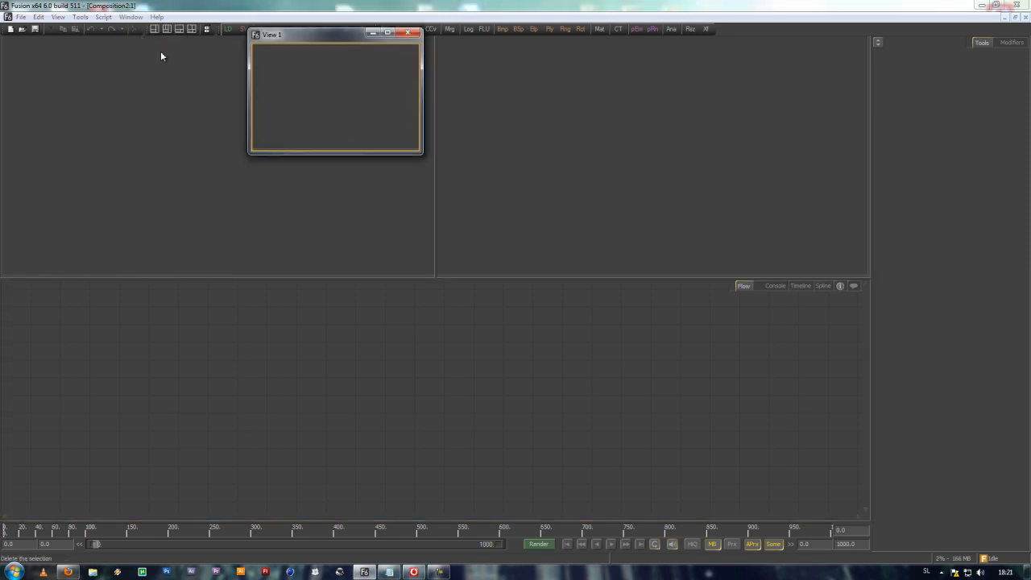
pyautogui.moveTo(323, 34); pyautogui.dragTo(807, 233)
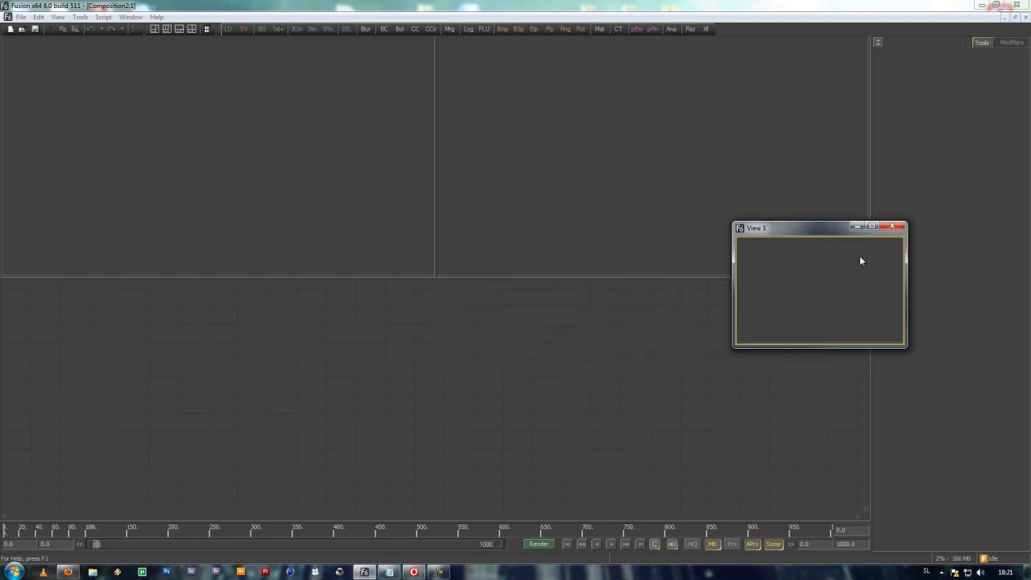
pyautogui.click(891, 226)
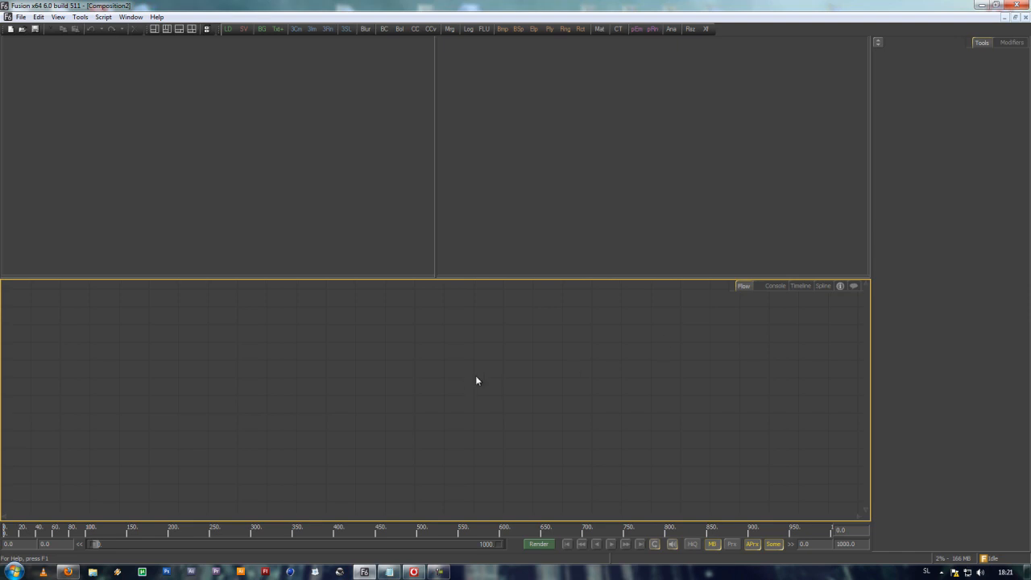
# Look through the Console, Timeline and Spline editors and return to the Flow view.
pyautogui.click(773, 287)
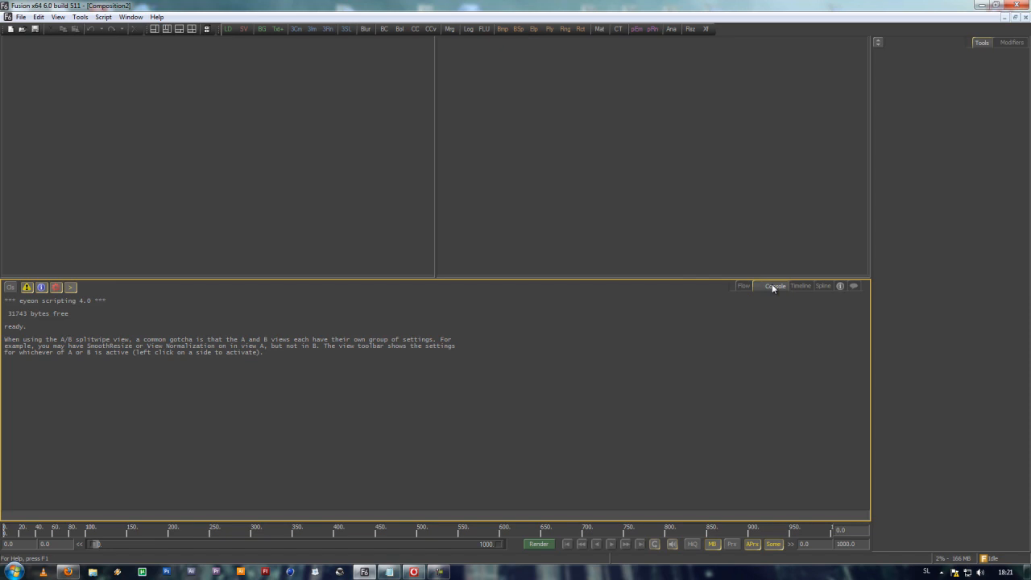
pyautogui.click(802, 286)
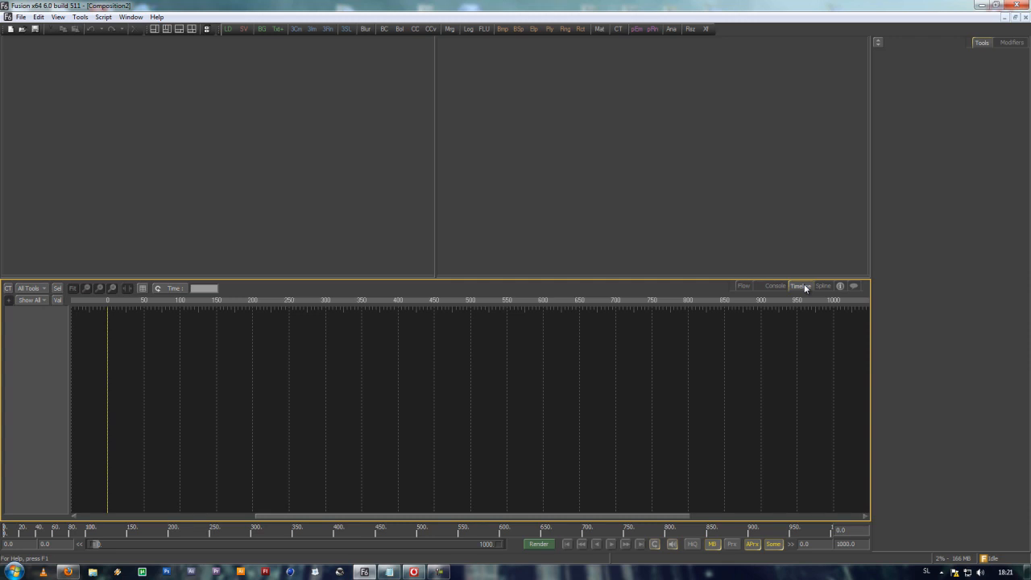
pyautogui.click(823, 286)
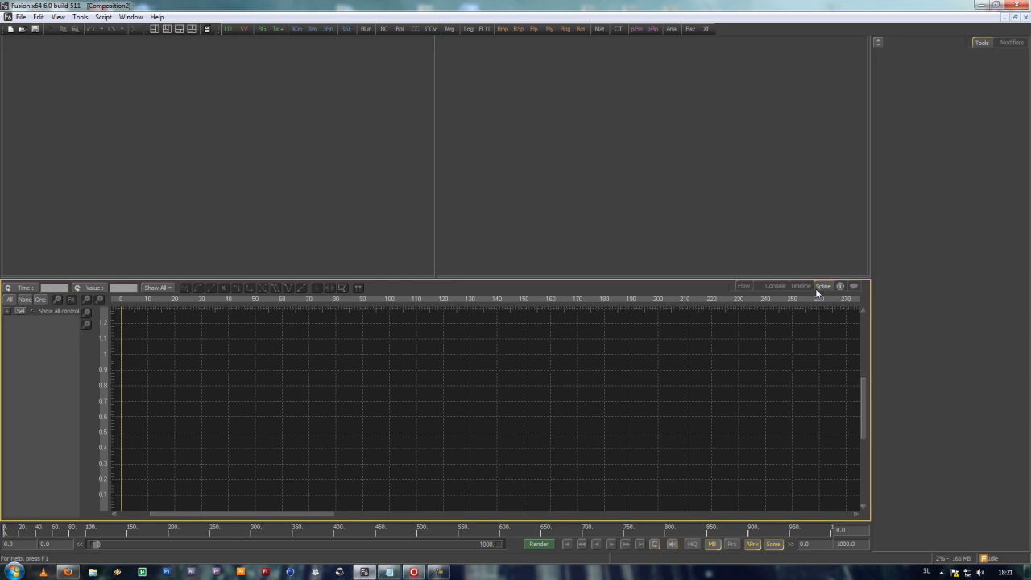
pyautogui.click(743, 287)
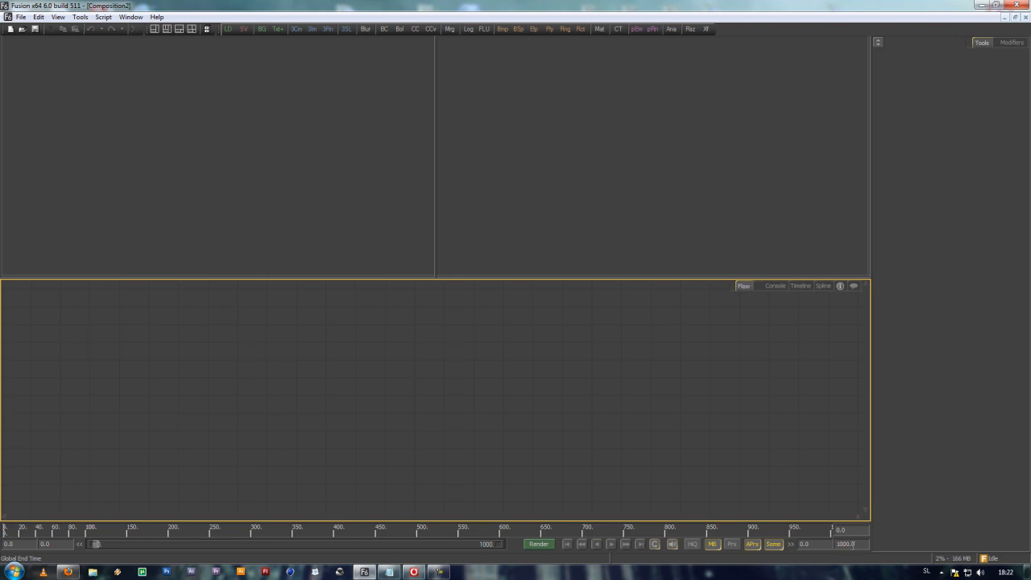
# Set the composition's global end time to 50 and move the current time to frame 18.
pyautogui.click(856, 544)
pyautogui.write('50')
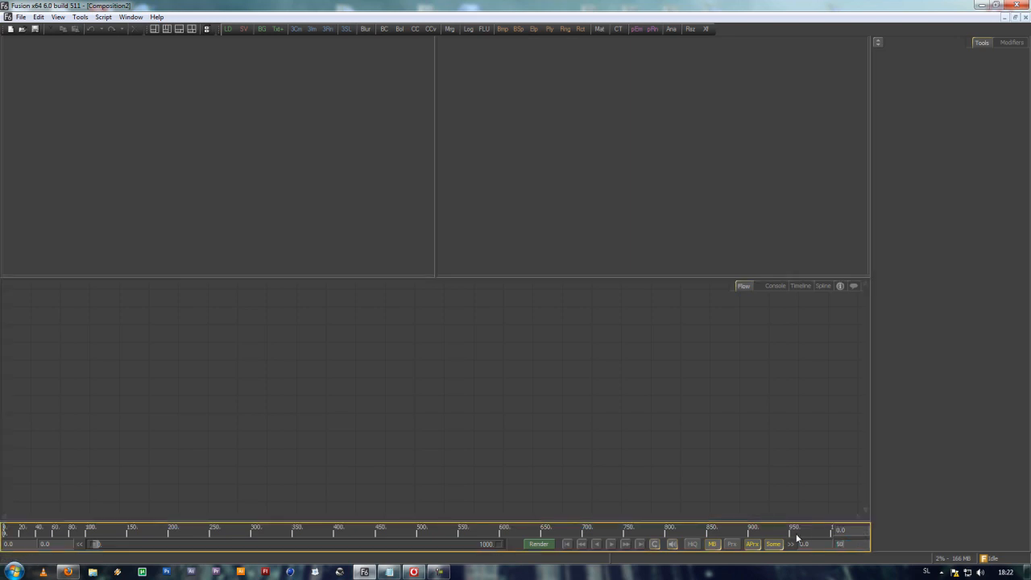
pyautogui.press('Return')
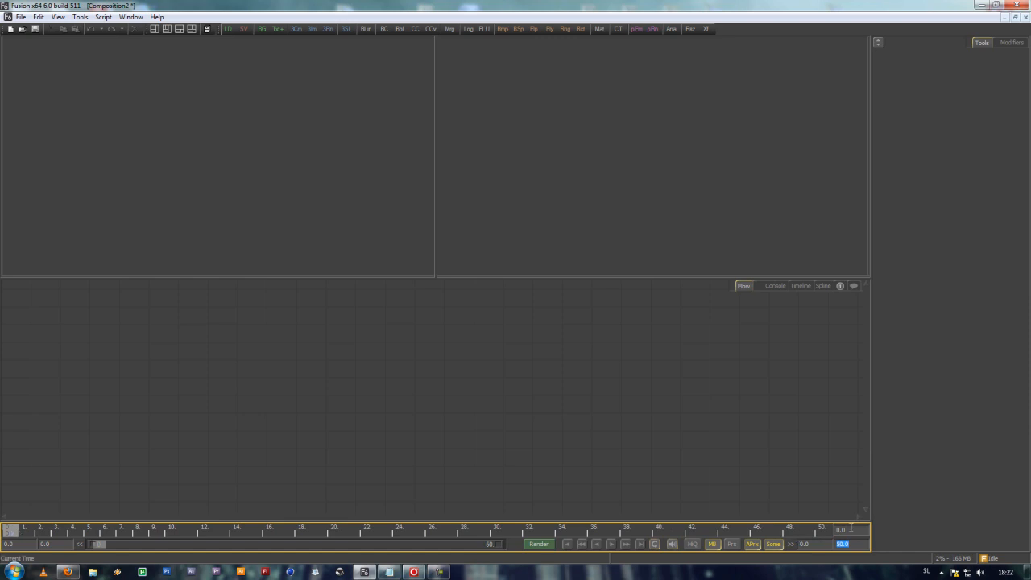
pyautogui.moveTo(267, 529); pyautogui.dragTo(303, 529)
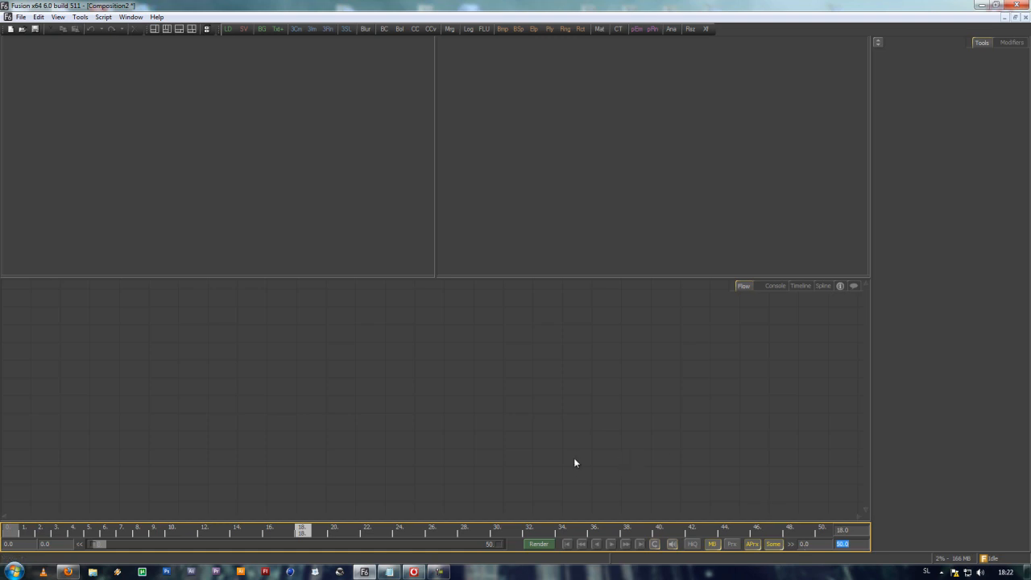
# Set the render range to frames 14 to 24 and narrow the visible time ruler to frames 7 to 34.
pyautogui.moveTo(20, 533); pyautogui.dragTo(275, 534)
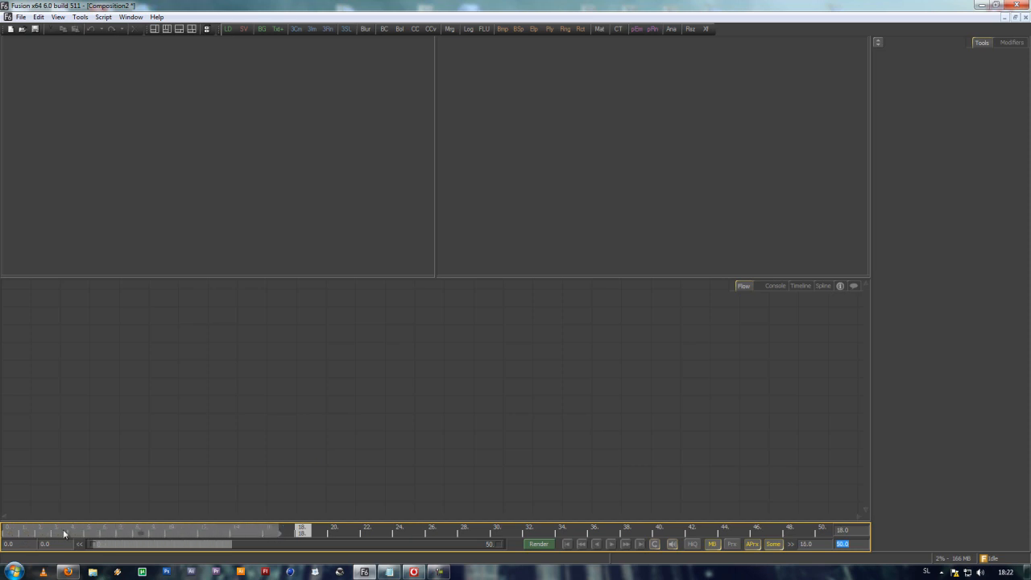
pyautogui.moveTo(4, 534); pyautogui.dragTo(102, 531)
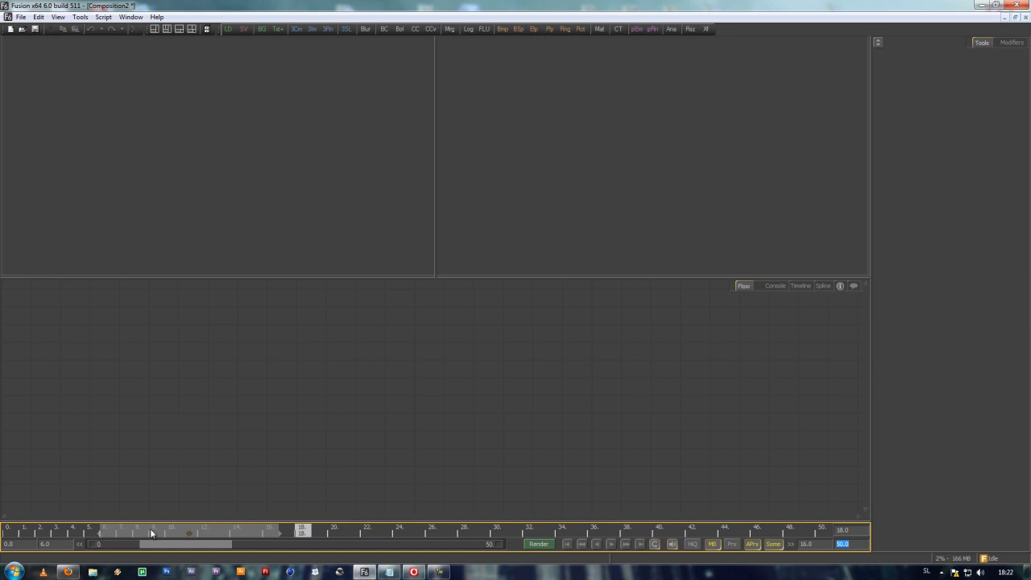
pyautogui.moveTo(191, 536); pyautogui.dragTo(318, 516)
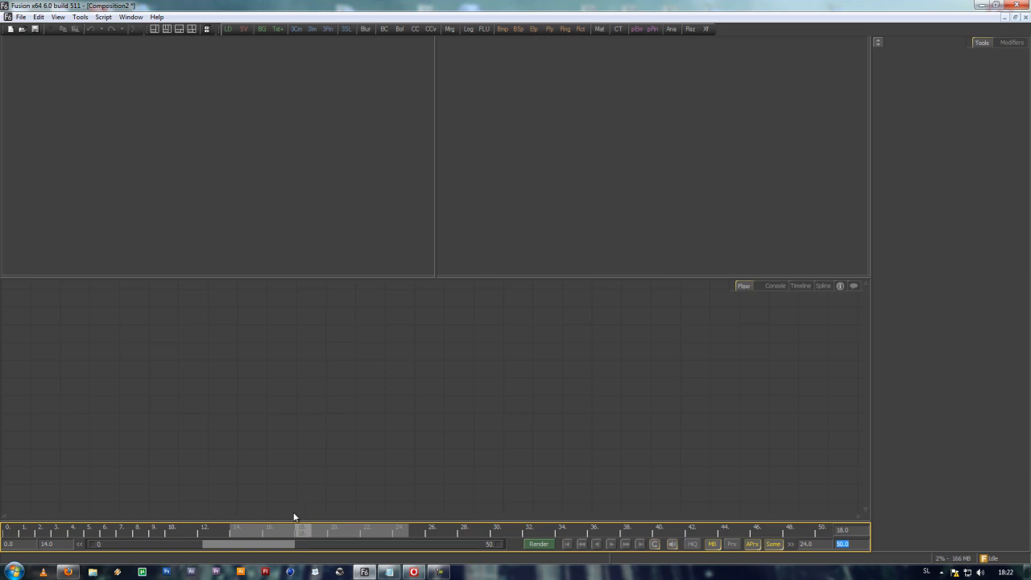
pyautogui.moveTo(97, 545); pyautogui.dragTo(153, 546)
pyautogui.moveTo(499, 548); pyautogui.dragTo(370, 547)
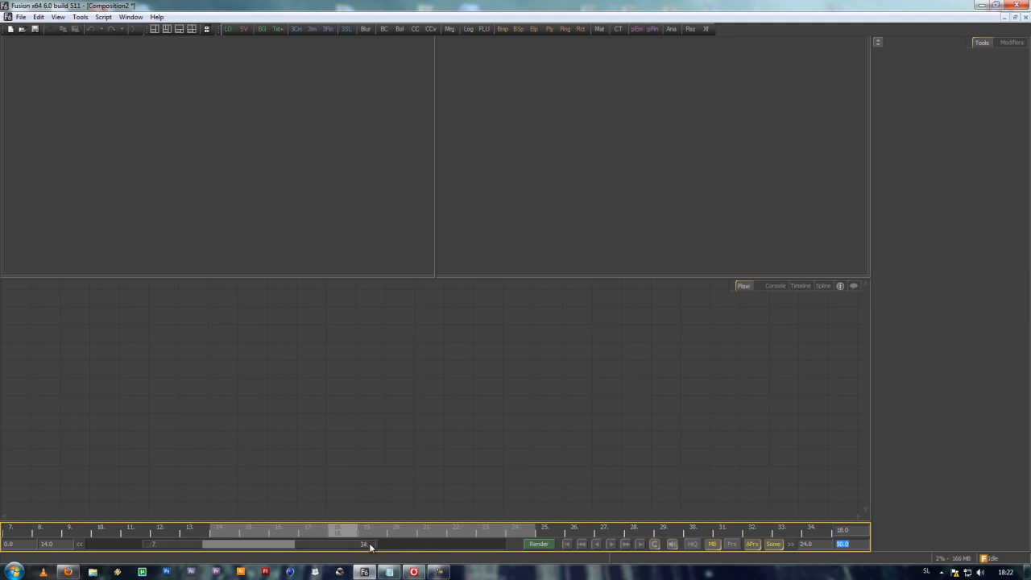
# Move the current time to the start and end of the render range, and step it to frame 23.
pyautogui.click(567, 545)
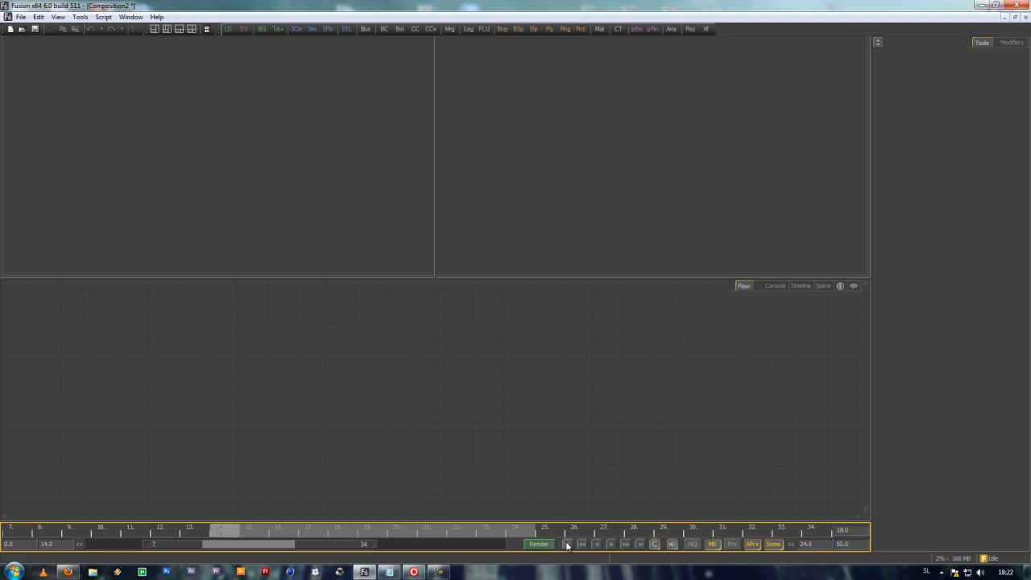
pyautogui.click(639, 545)
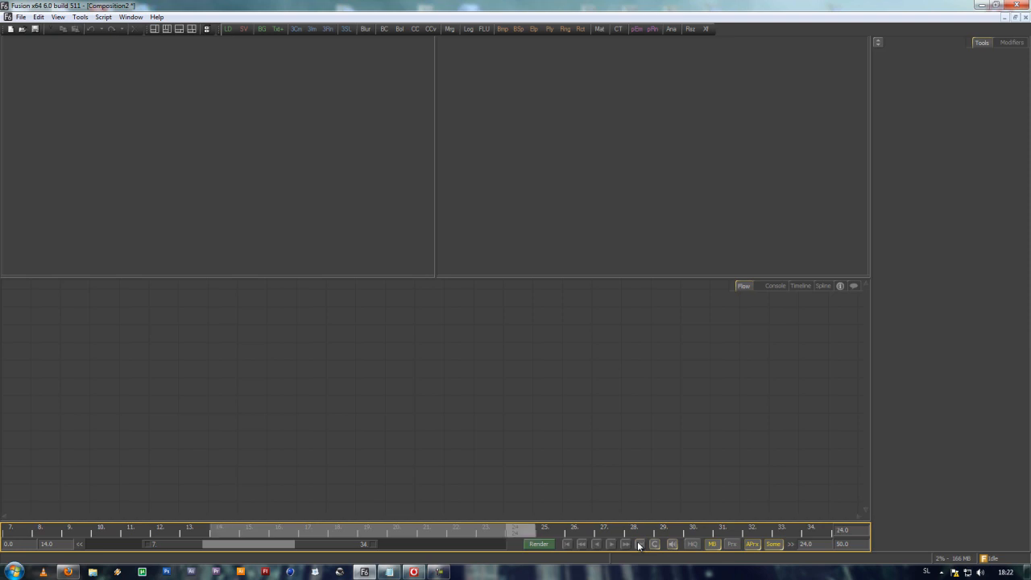
pyautogui.click(583, 546)
pyautogui.click(583, 546)
pyautogui.click(583, 545)
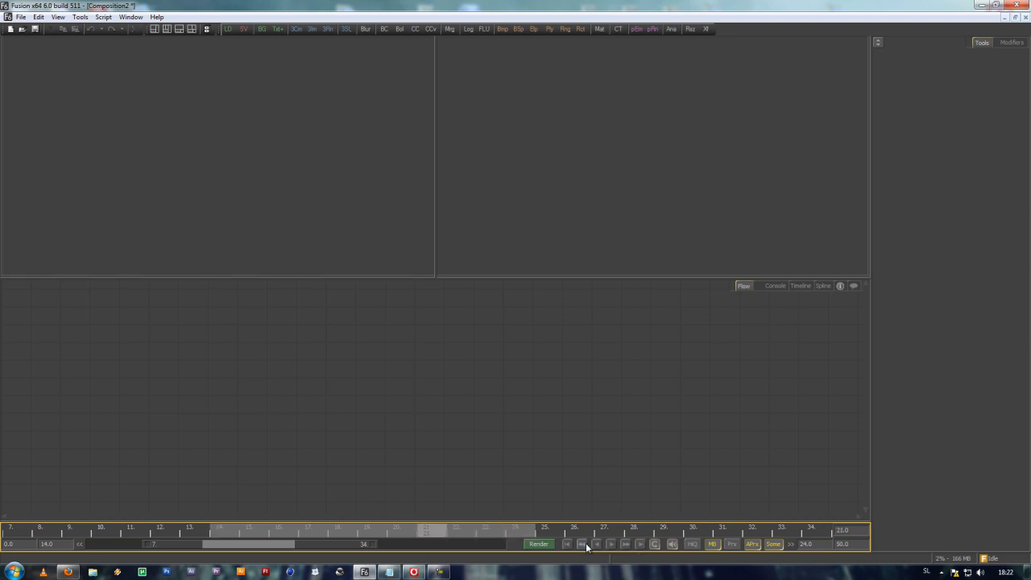
pyautogui.click(625, 546)
pyautogui.click(625, 546)
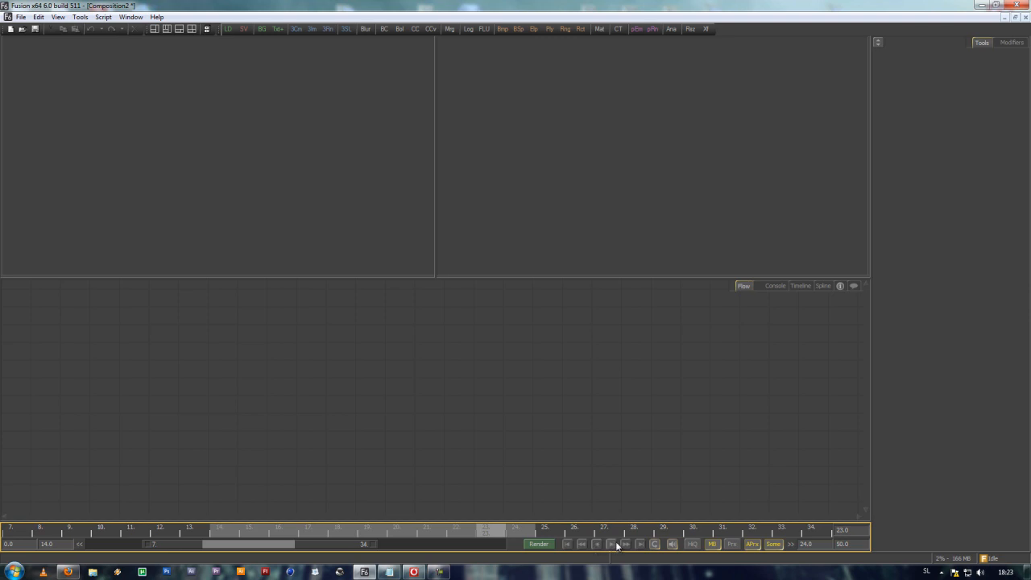
pyautogui.click(657, 547)
pyautogui.click(658, 547)
pyautogui.click(658, 547)
pyautogui.click(657, 547)
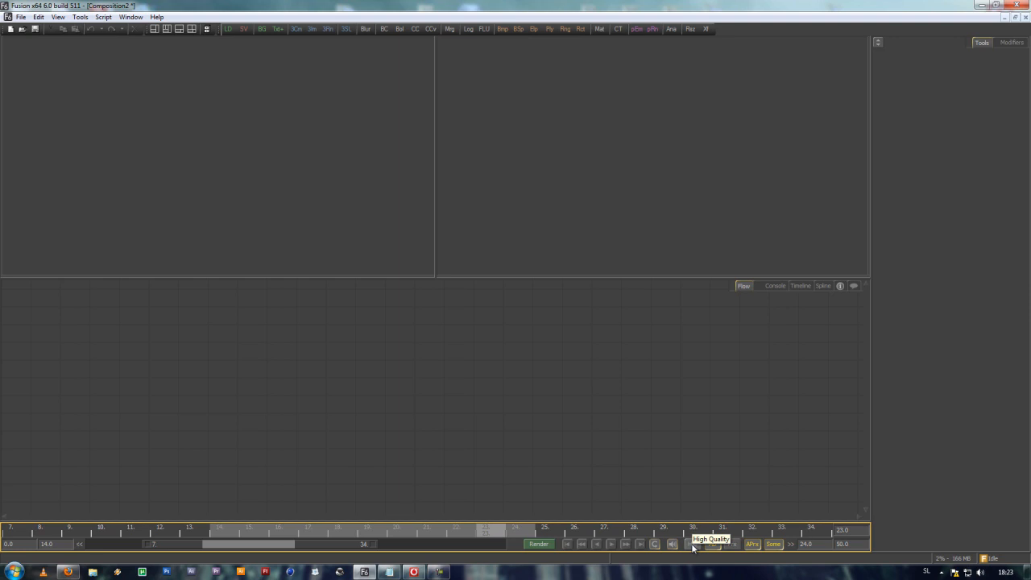
pyautogui.click(693, 545)
pyautogui.click(712, 546)
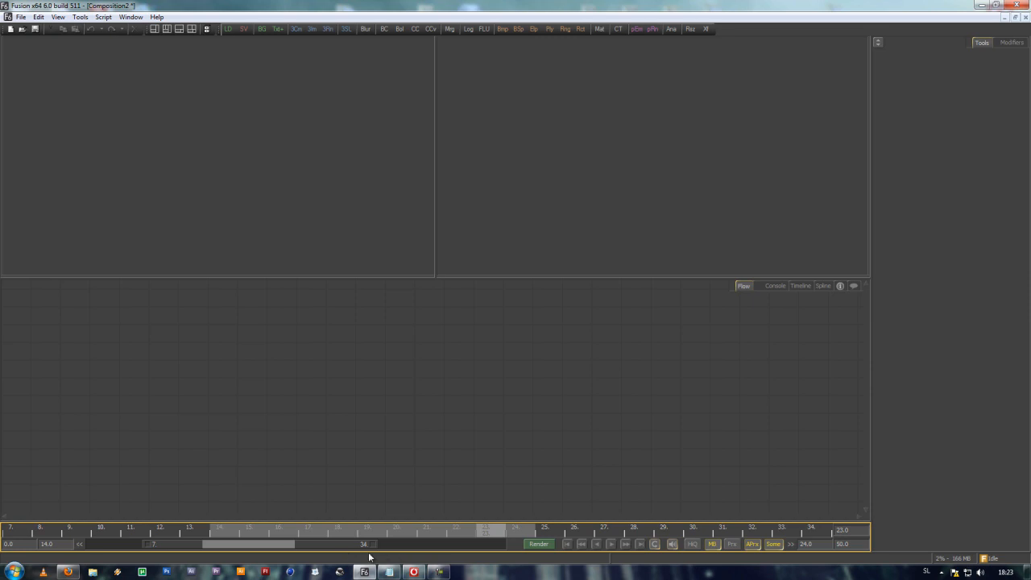
pyautogui.click(567, 455)
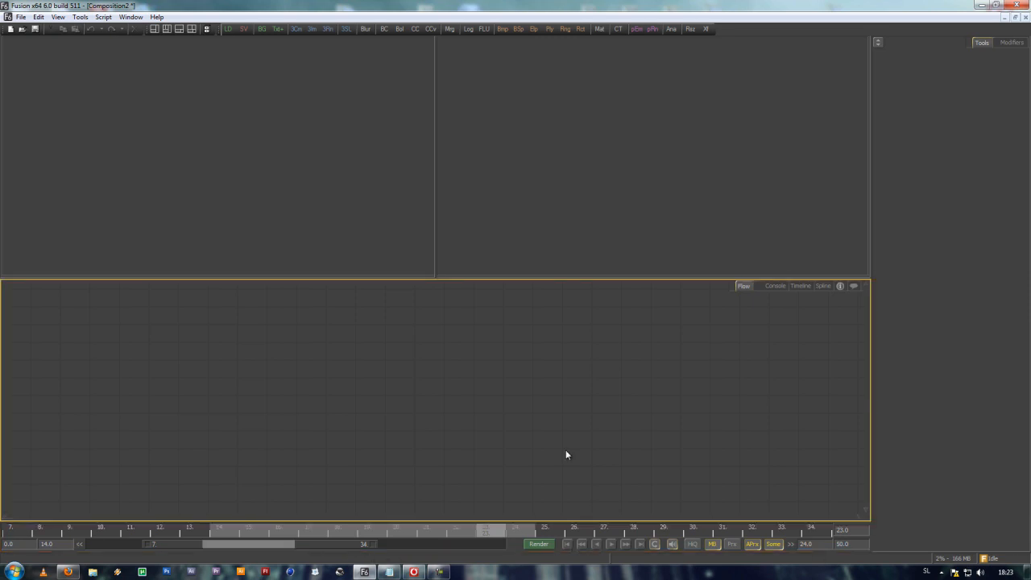
# Open the preferences and display the Frame Format settings under Globals and new comp defaults.
pyautogui.click(21, 17)
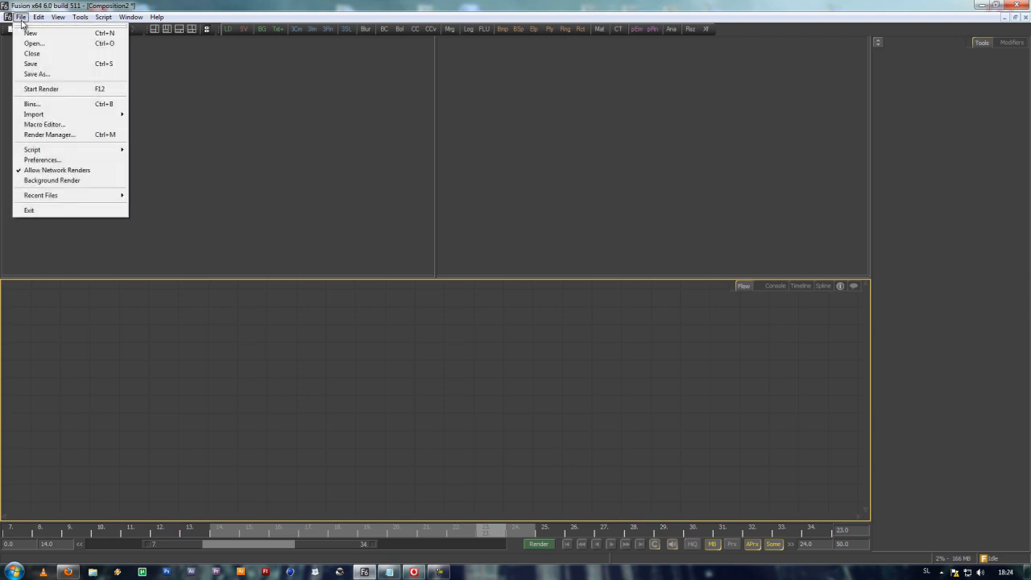
pyautogui.click(67, 164)
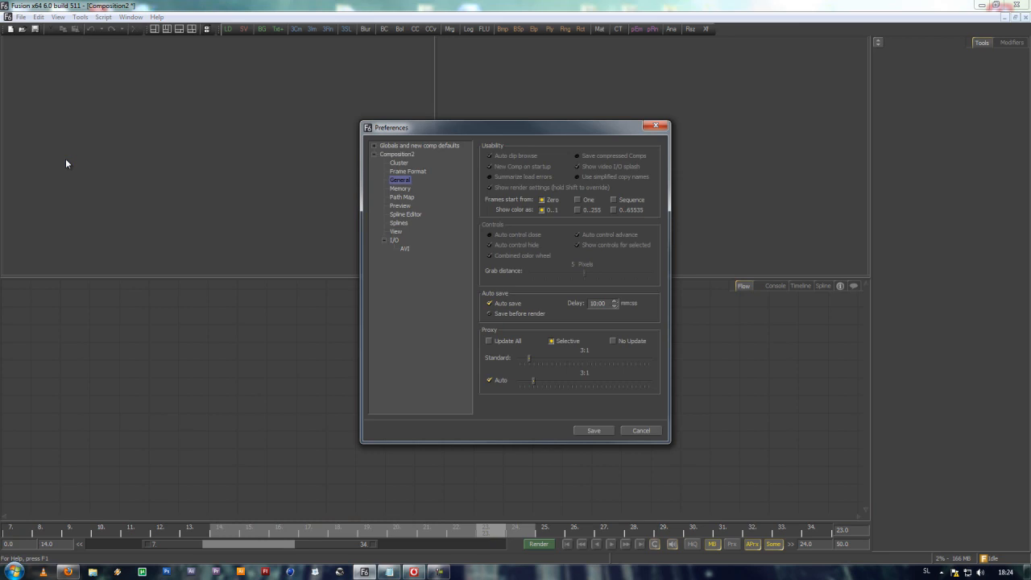
pyautogui.click(373, 145)
pyautogui.click(397, 378)
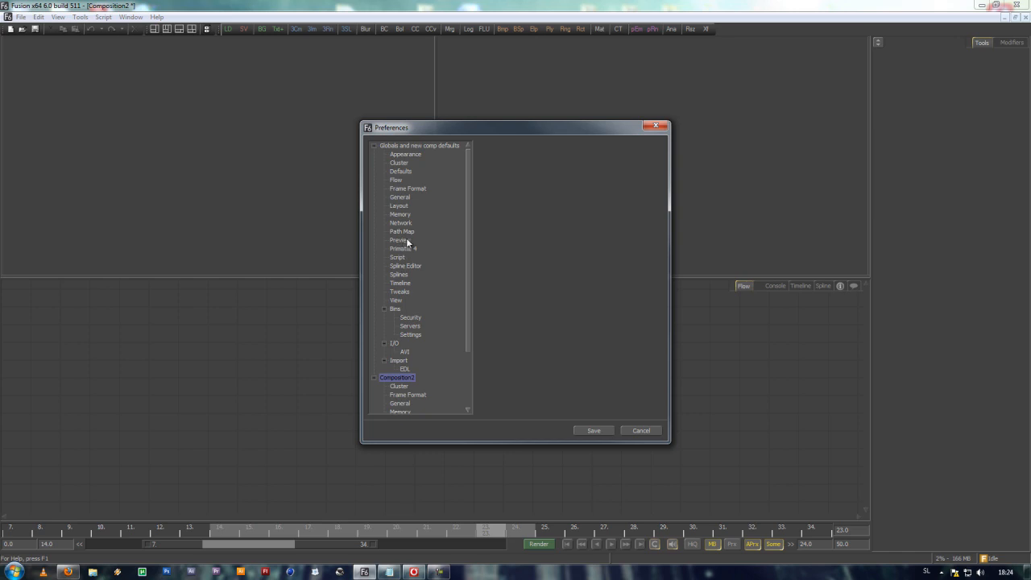
pyautogui.click(407, 190)
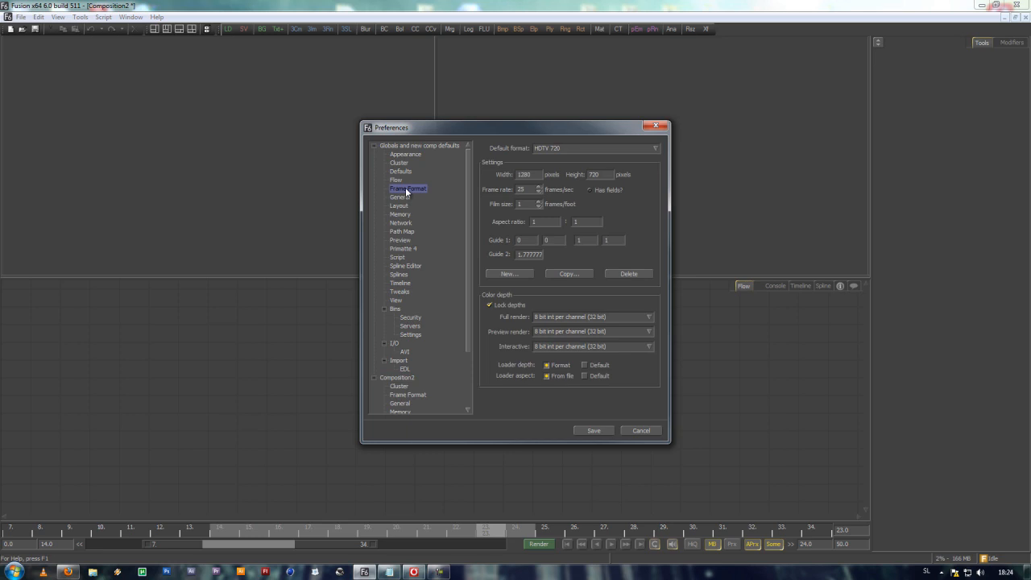
# Browse the available default format presets and close the list without choosing another one.
pyautogui.click(604, 148)
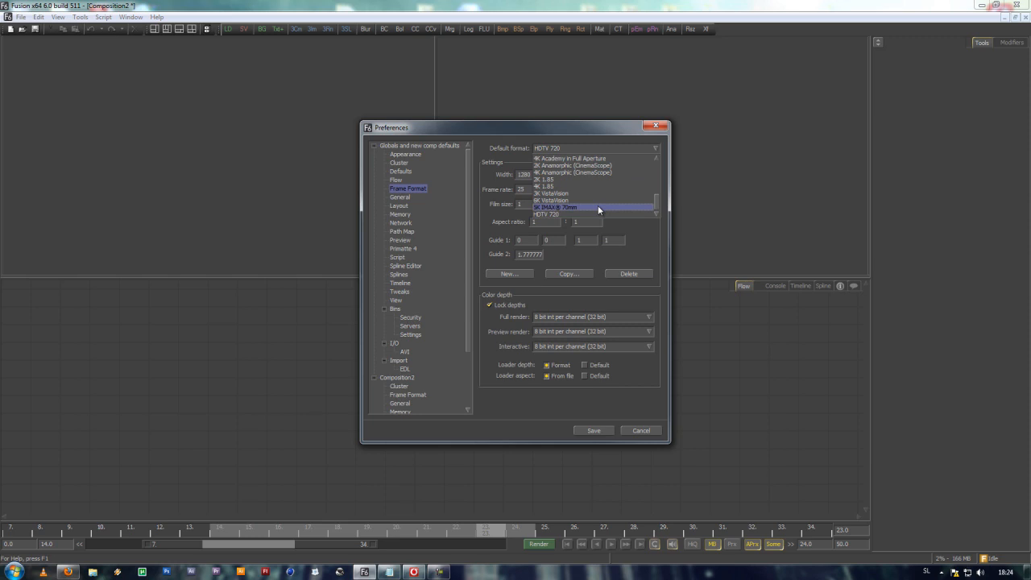
pyautogui.scroll(3, 598, 201)
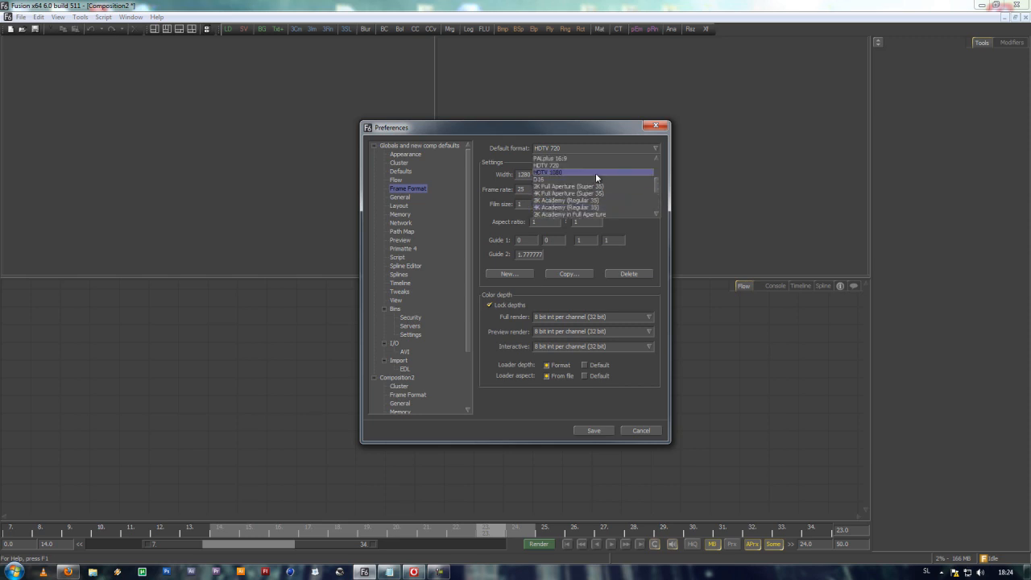
pyautogui.scroll(2, 589, 174)
pyautogui.scroll(3, 590, 173)
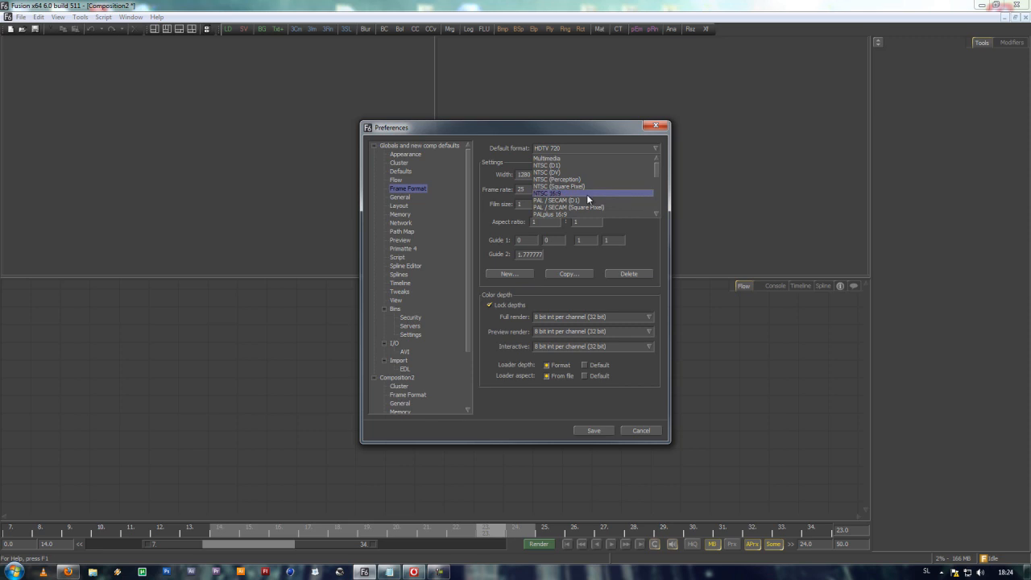
pyautogui.click(643, 233)
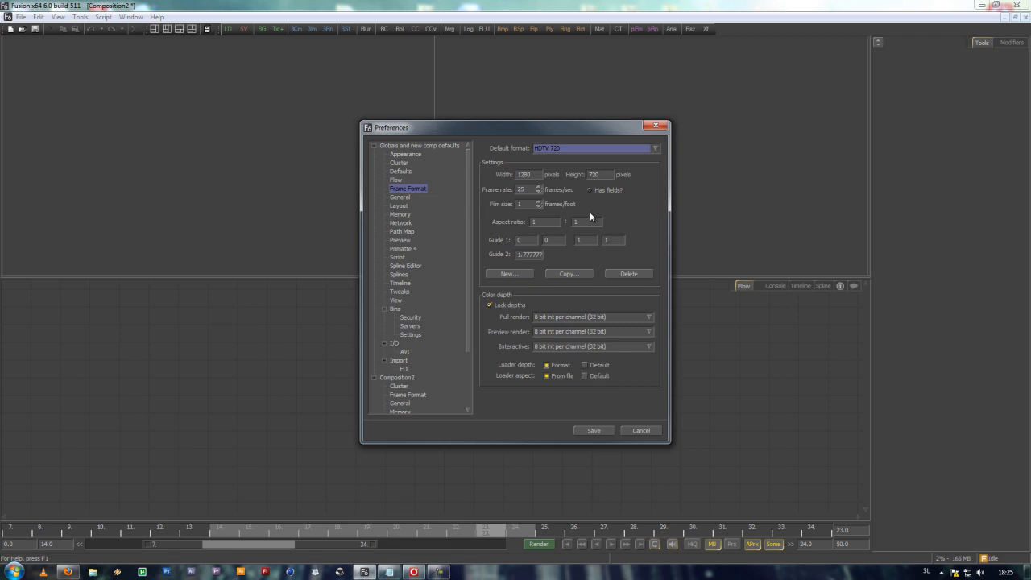
# Review the global General preferences and Composition2's Frame Format settings, and cancel the preferences.
pyautogui.click(401, 198)
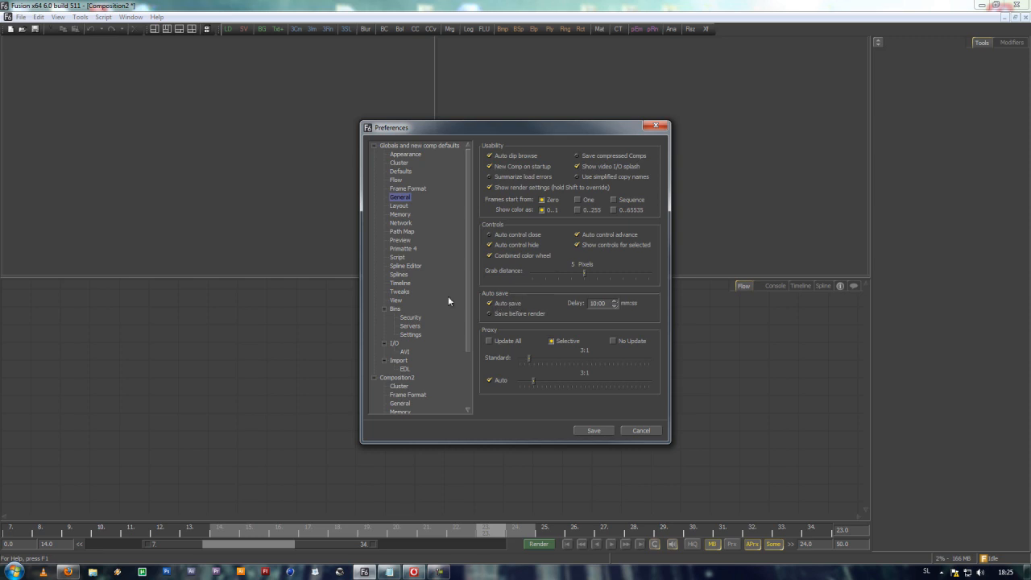
pyautogui.scroll(-3, 406, 302)
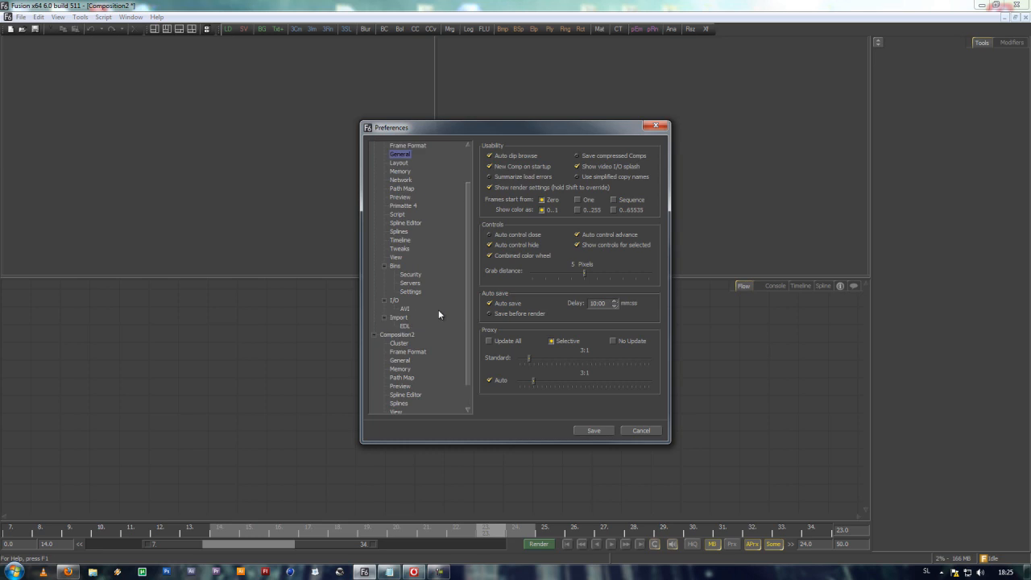
pyautogui.click(405, 328)
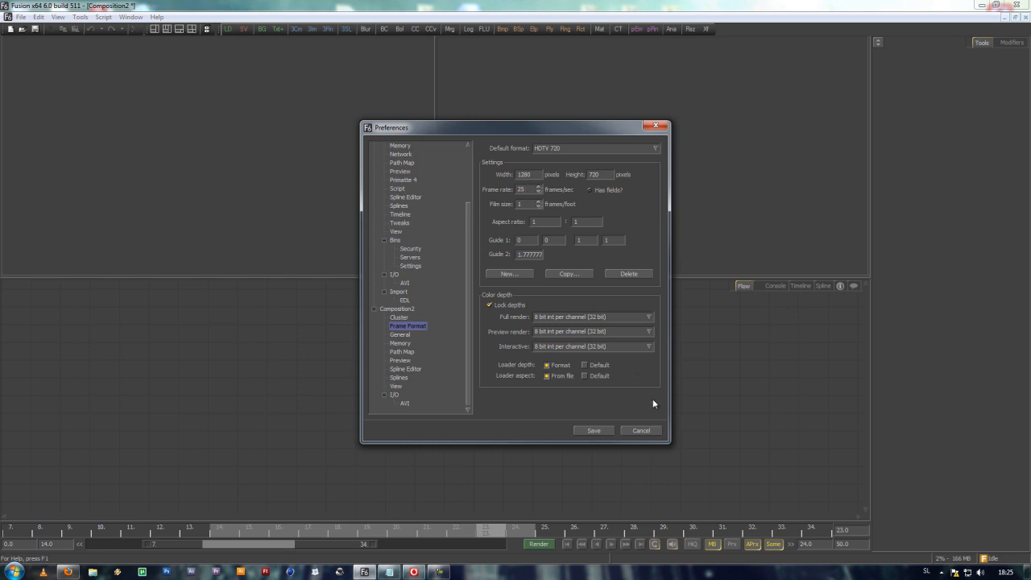
pyautogui.click(647, 431)
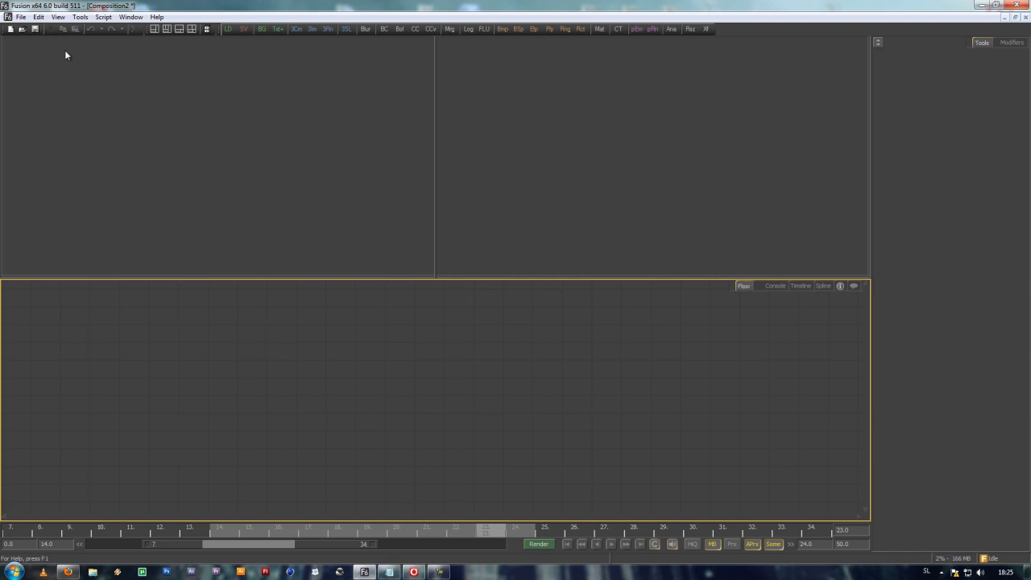
# Detach the tool categories list as a floating palette over the composition, look through it and close the palette.
pyautogui.click(80, 18)
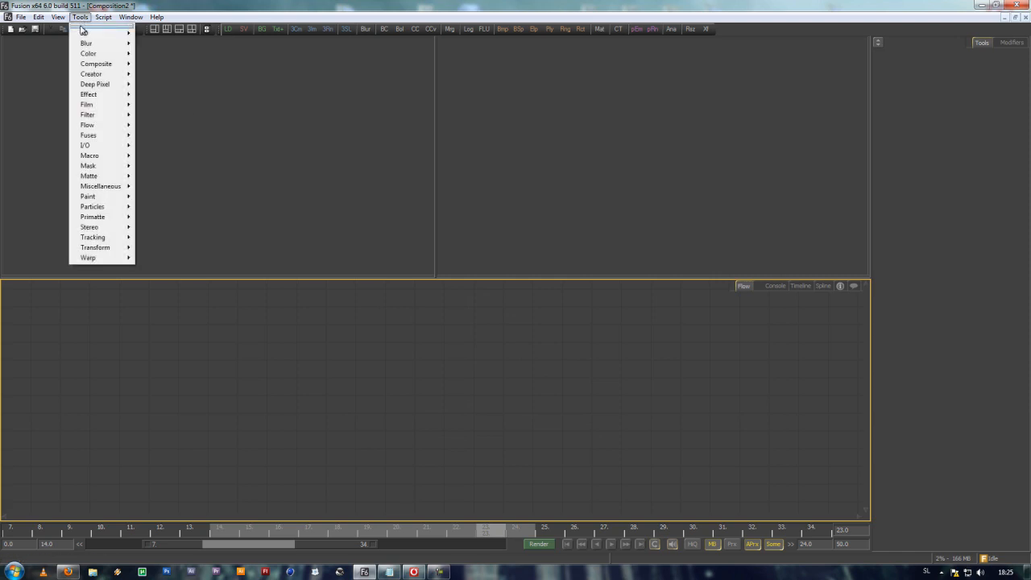
pyautogui.click(84, 25)
pyautogui.moveTo(84, 25); pyautogui.dragTo(76, 224)
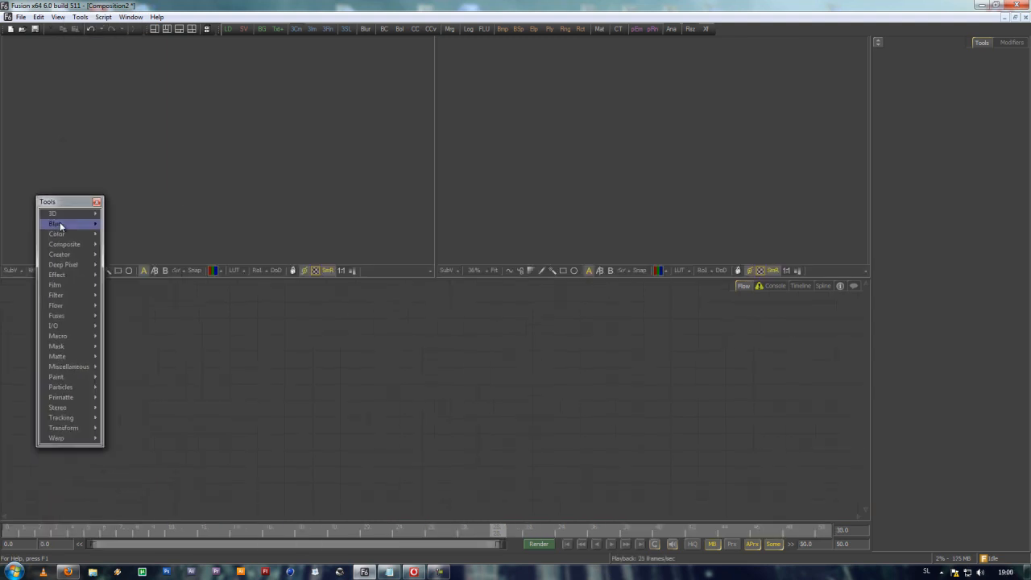
pyautogui.moveTo(61, 248)
pyautogui.click(97, 202)
# Browse the tool categories that can be added to the flow, including Effect, Flow, Fuses and Tracking.
pyautogui.rightClick(123, 352)
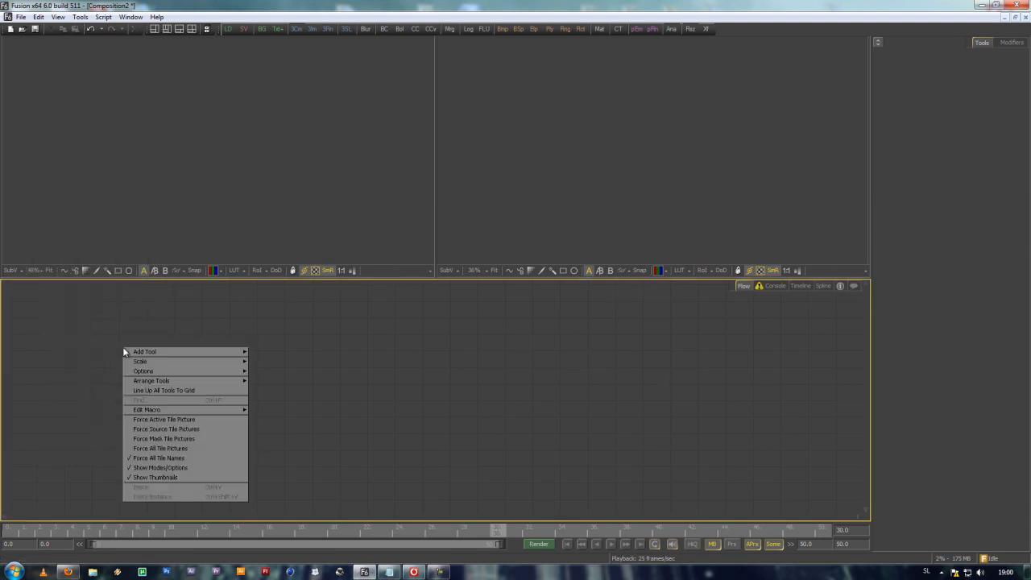
pyautogui.moveTo(136, 354)
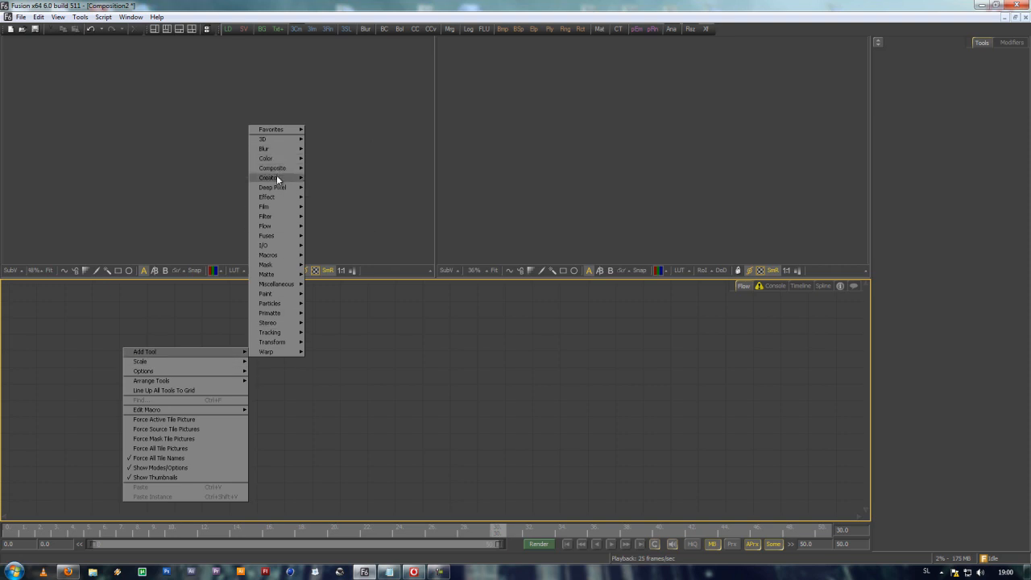
pyautogui.moveTo(278, 167)
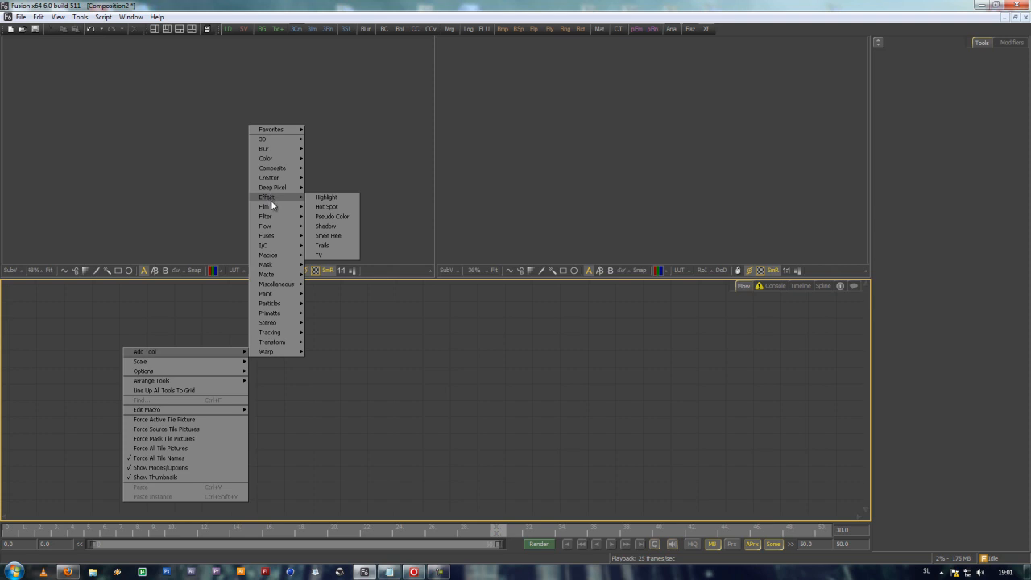
pyautogui.moveTo(272, 207)
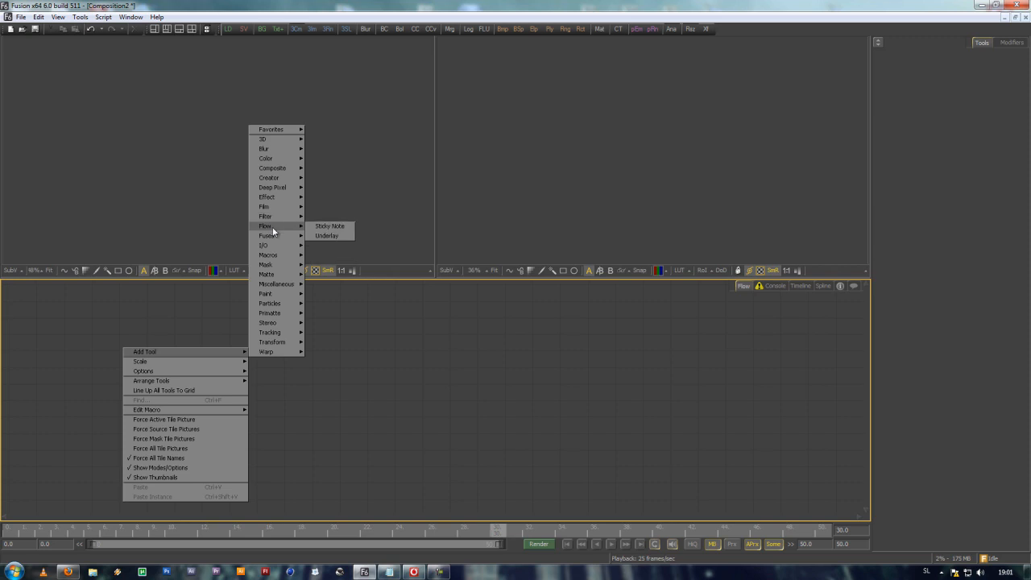
pyautogui.moveTo(274, 236)
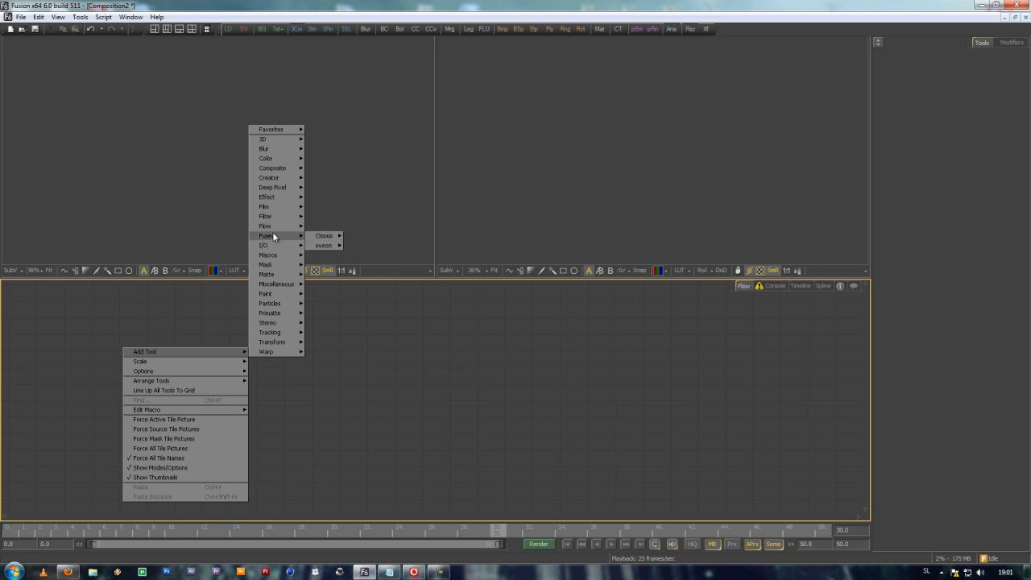
pyautogui.moveTo(273, 255)
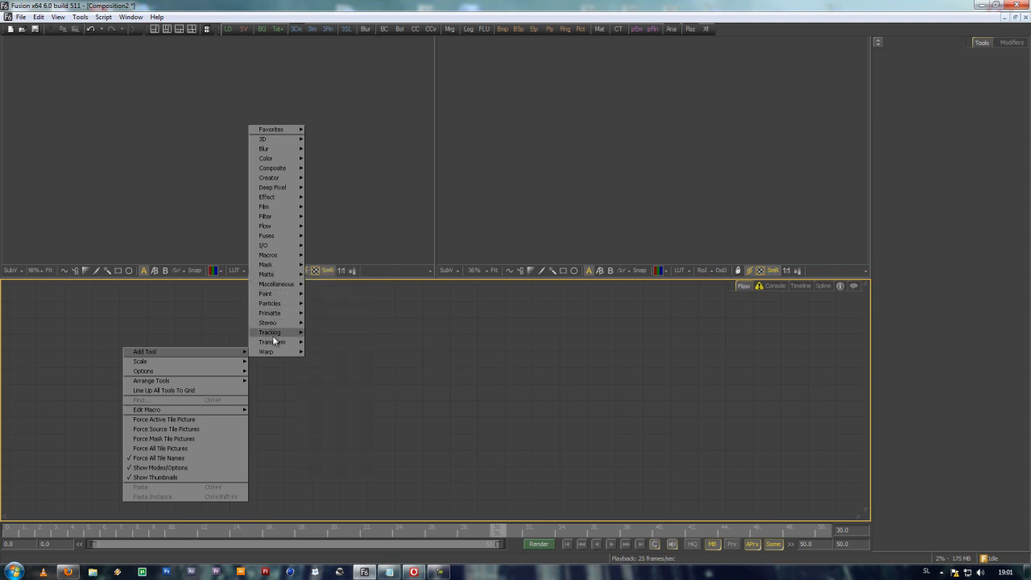
pyautogui.moveTo(281, 322)
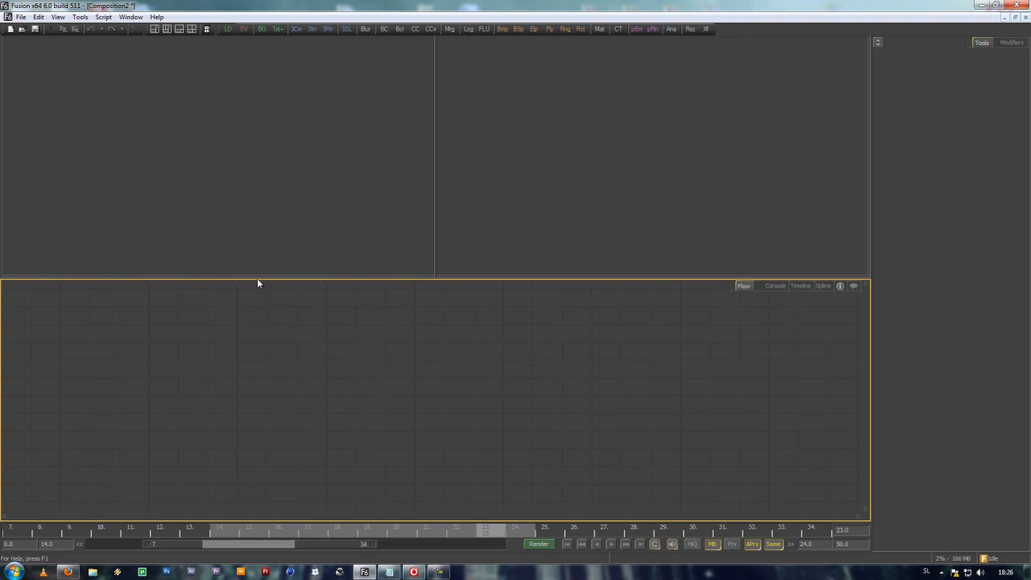
pyautogui.click(226, 29)
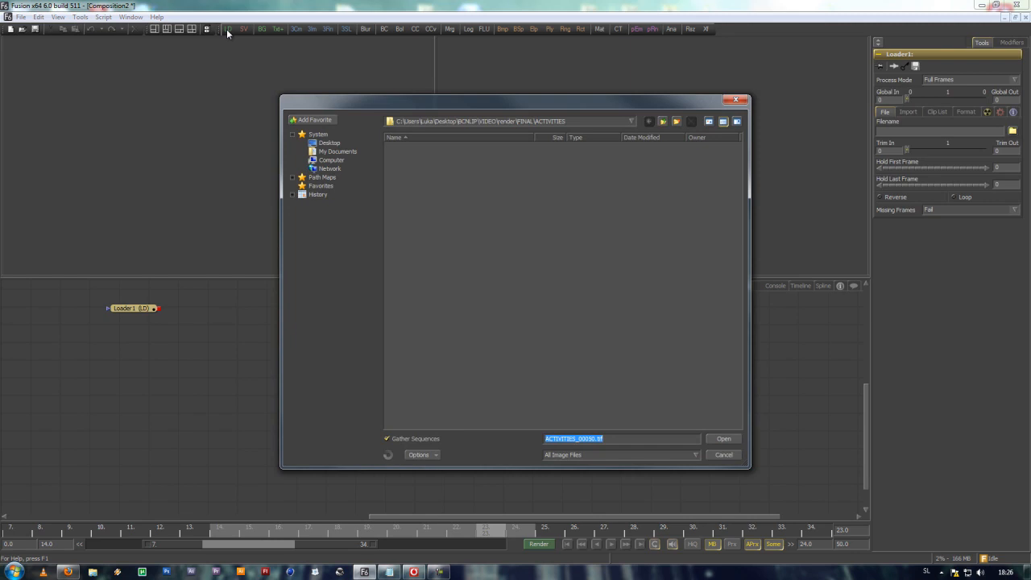
pyautogui.click(721, 455)
pyautogui.moveTo(236, 338); pyautogui.dragTo(96, 295)
pyautogui.press('Delete')
# Add a Loader to the middle of the flow and load the ACTIVITIES_MAIN_II_00050-00176.tif image sequence into it.
pyautogui.moveTo(228, 29); pyautogui.dragTo(301, 375)
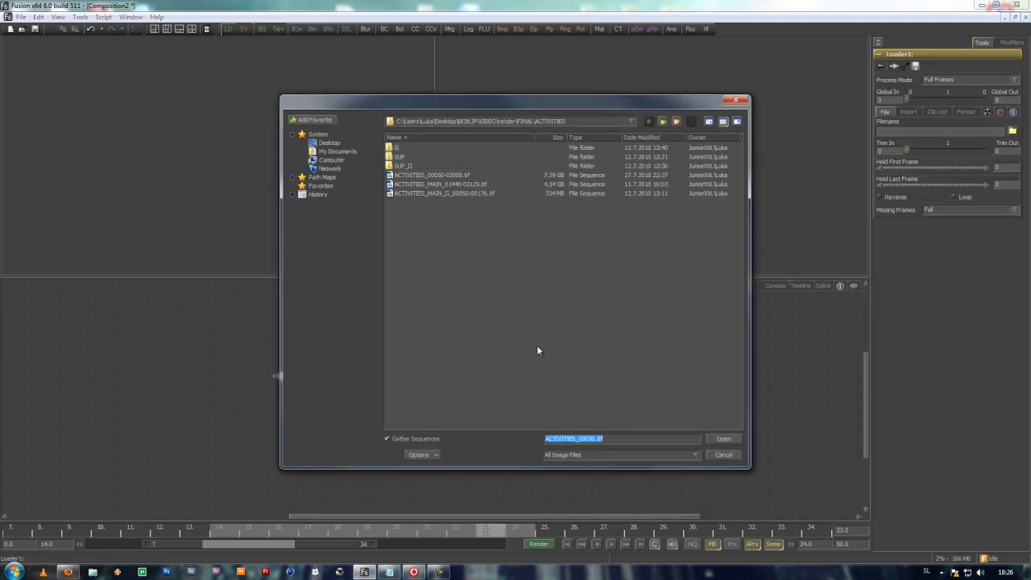
pyautogui.click(440, 191)
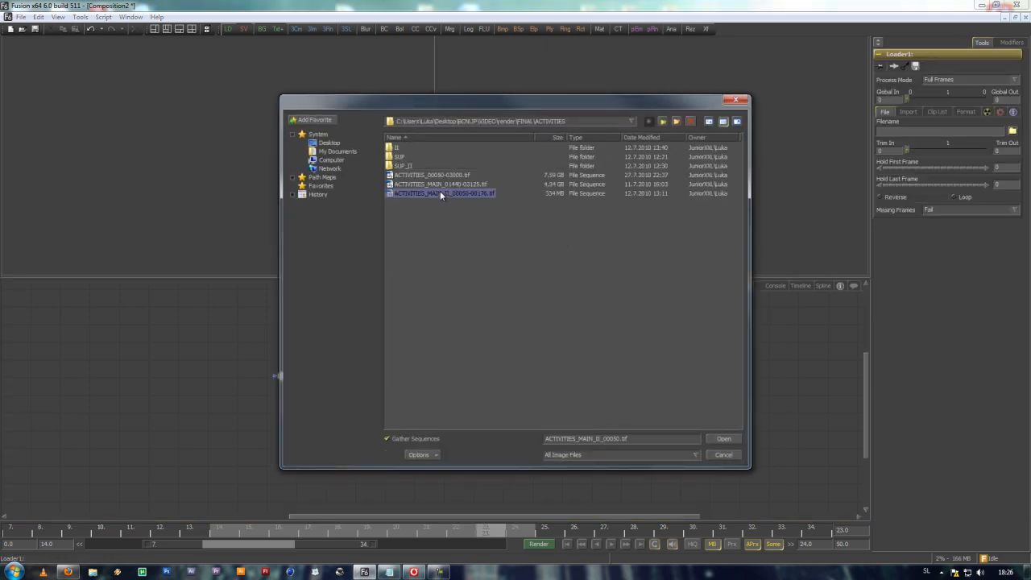
pyautogui.click(723, 440)
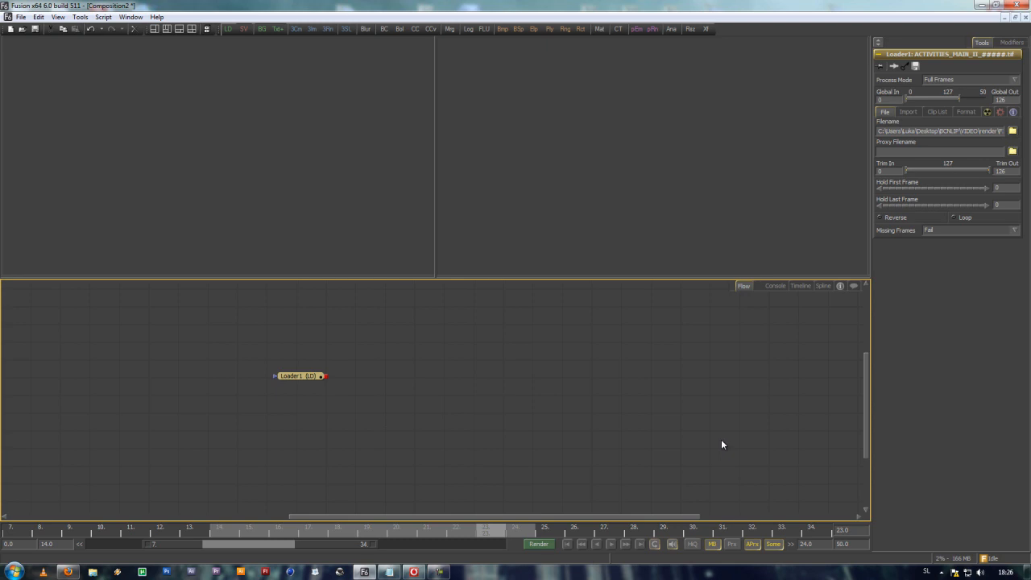
# Show the Loader's image in the left display view and clear it, and repeat this with the right display view.
pyautogui.moveTo(311, 378)
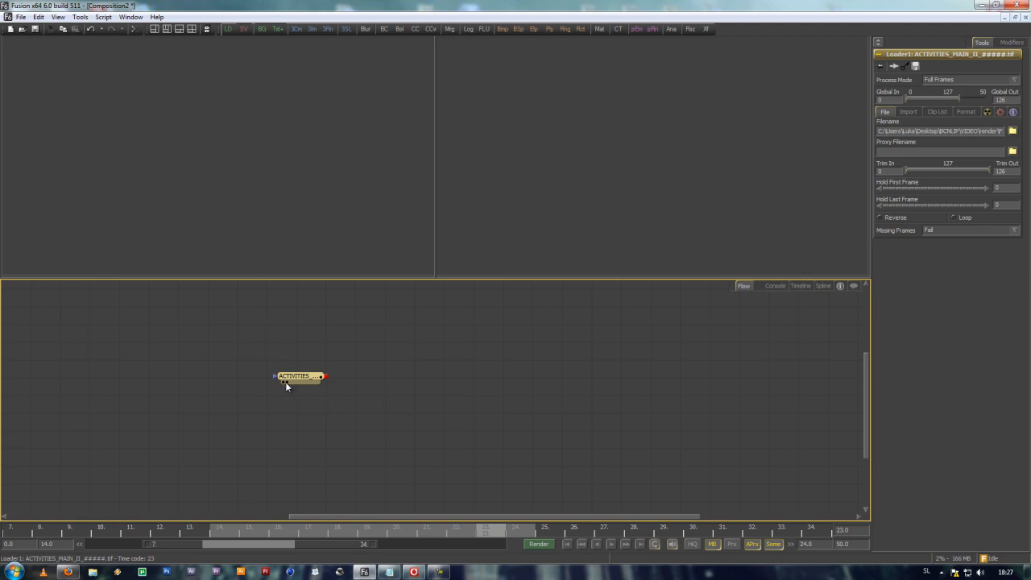
pyautogui.click(283, 382)
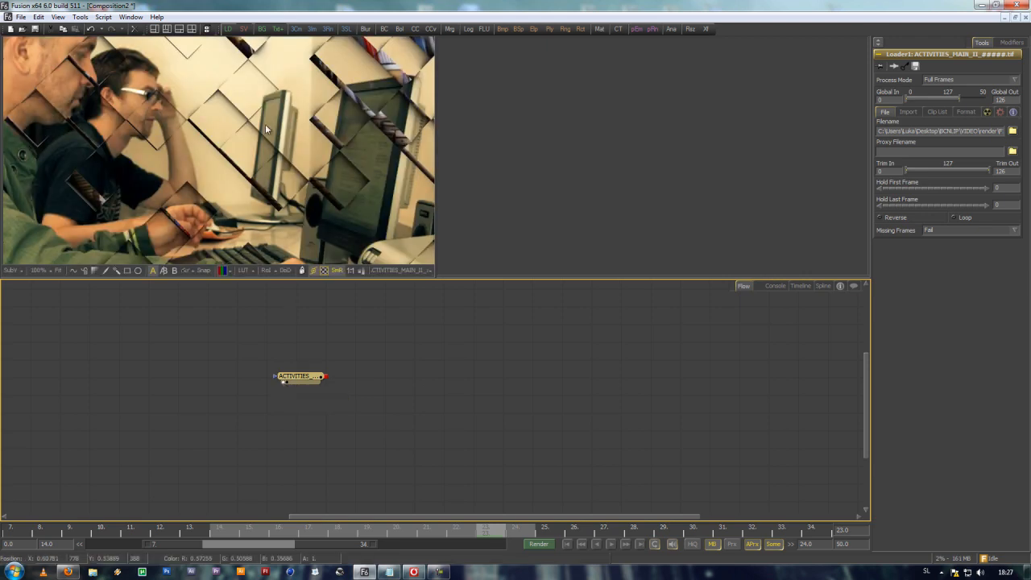
pyautogui.click(283, 382)
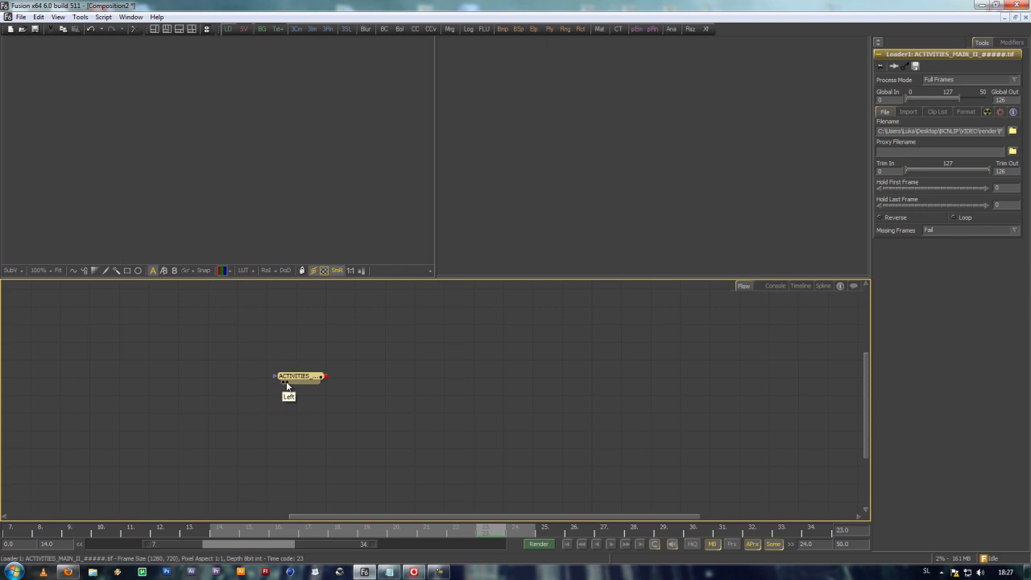
pyautogui.click(286, 382)
pyautogui.click(286, 382)
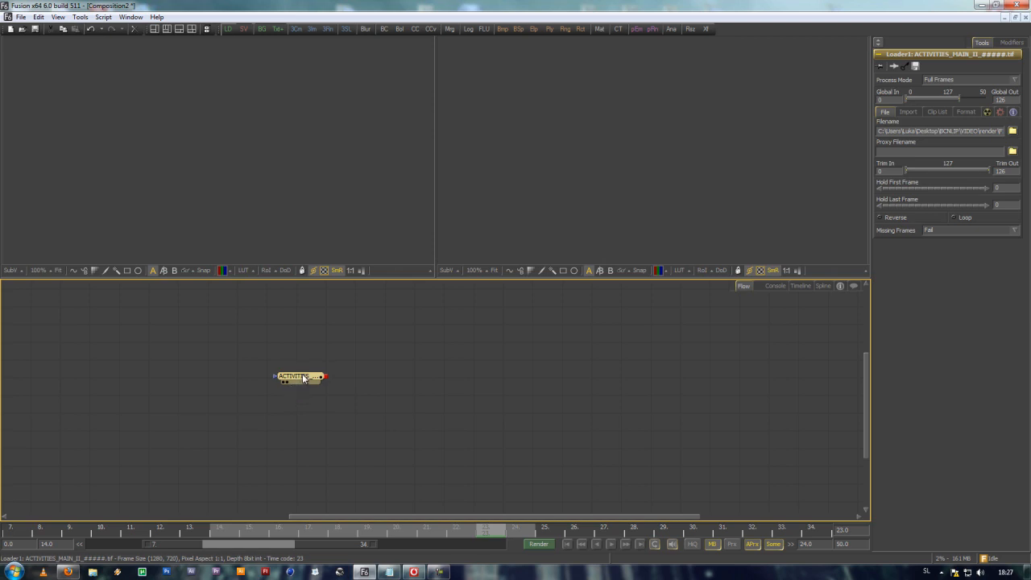
# Display the Loader's image in the left display view and scale it to fit the view.
pyautogui.moveTo(304, 378); pyautogui.dragTo(236, 147)
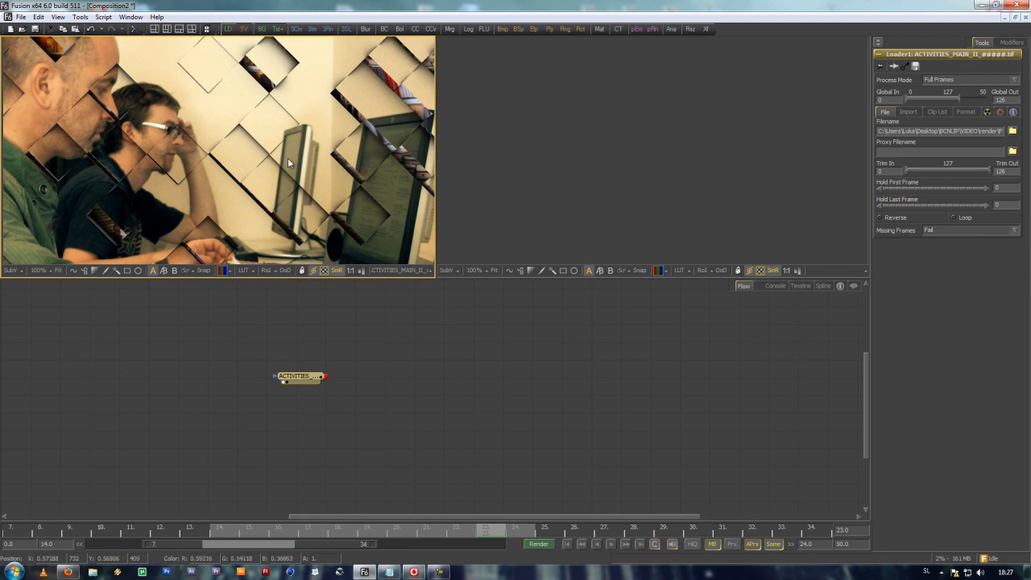
pyautogui.moveTo(287, 159); pyautogui.dragTo(254, 161)
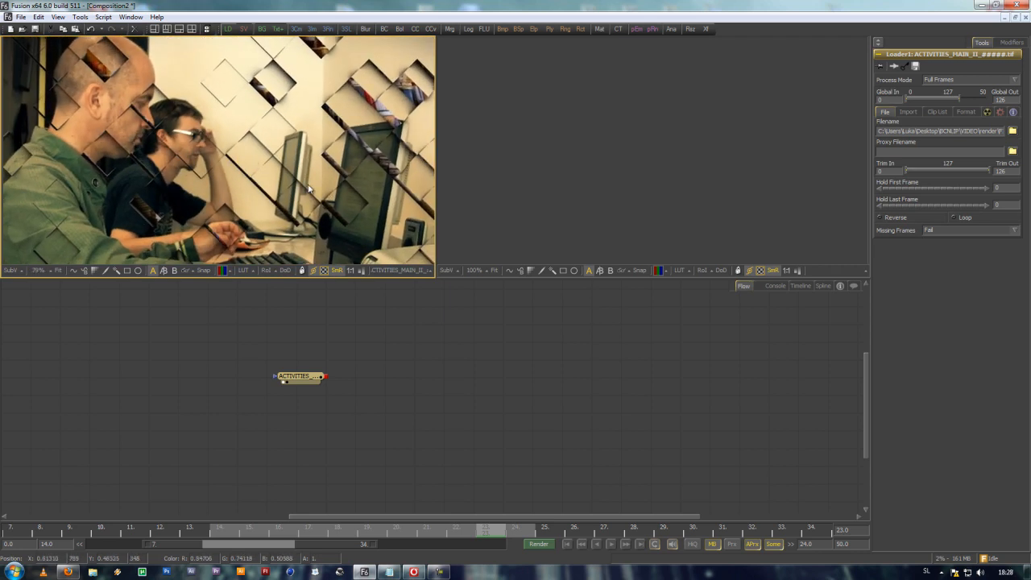
pyautogui.scroll(2, 308, 188)
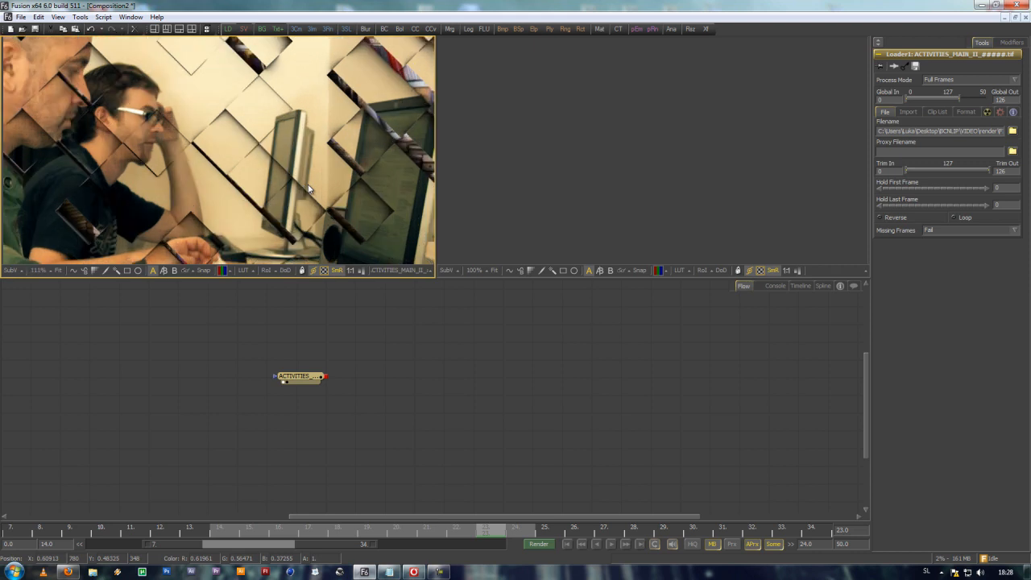
pyautogui.scroll(-4, 309, 189)
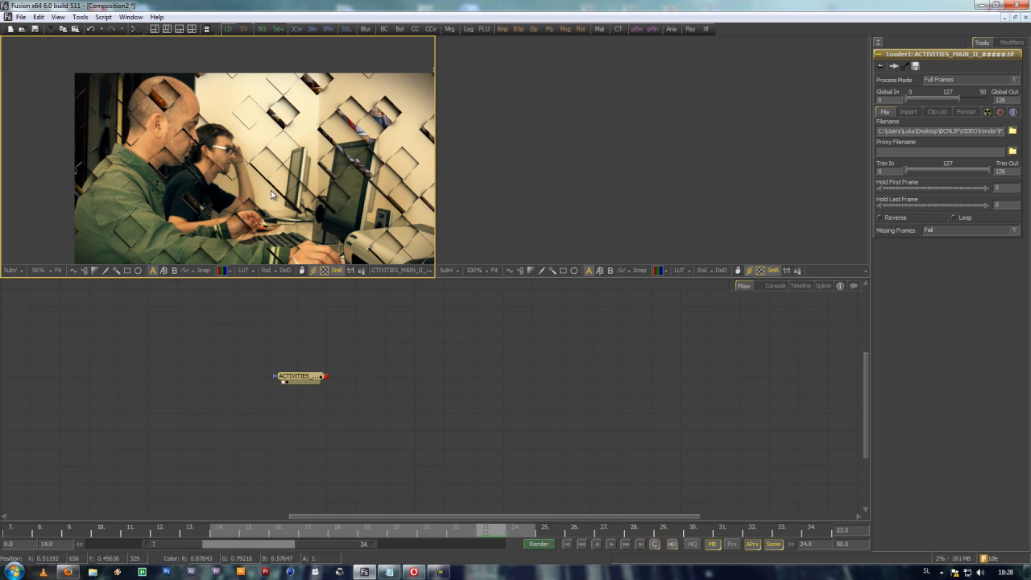
pyautogui.scroll(2, 271, 194)
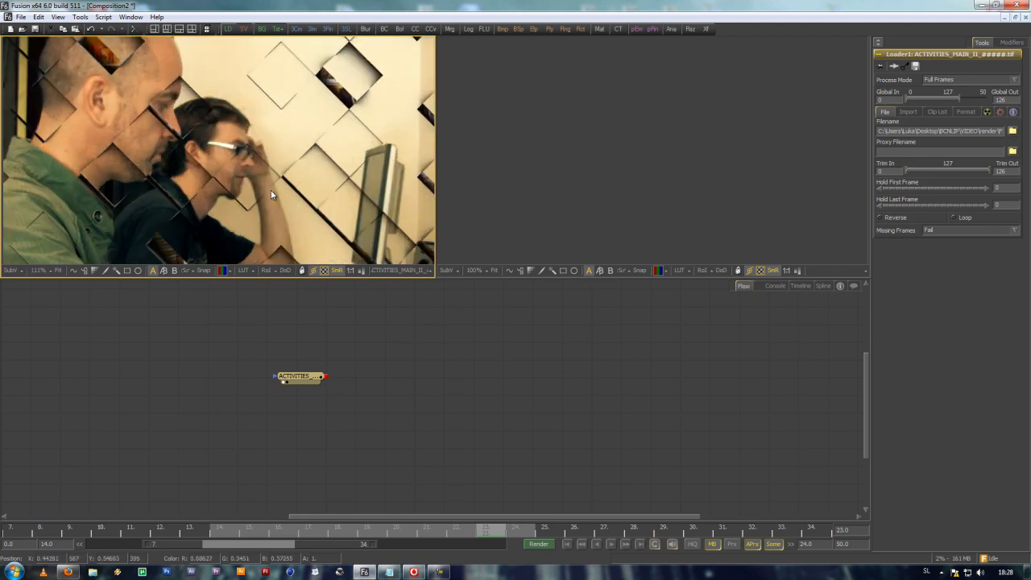
pyautogui.scroll(-2, 271, 194)
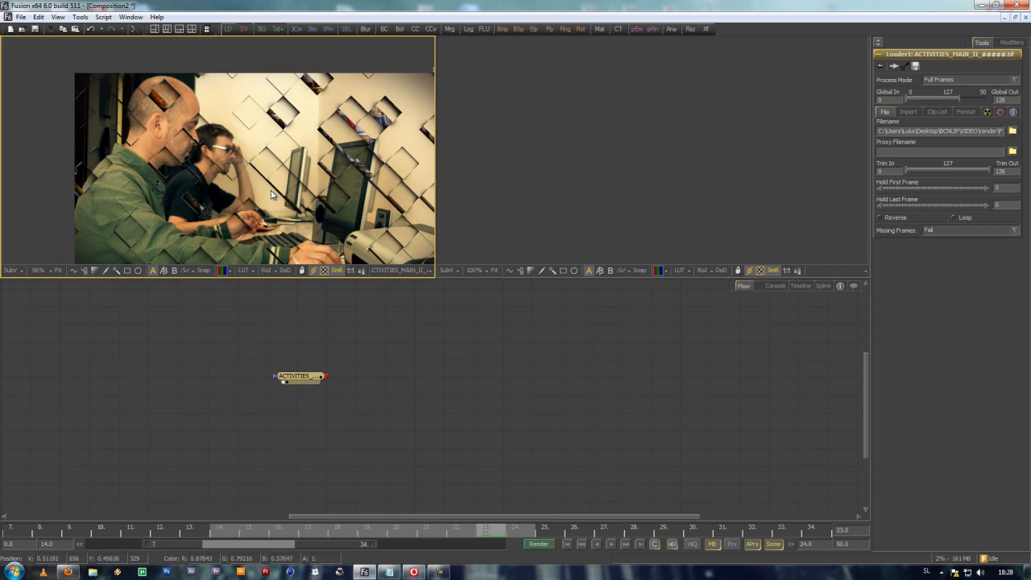
pyautogui.click(57, 271)
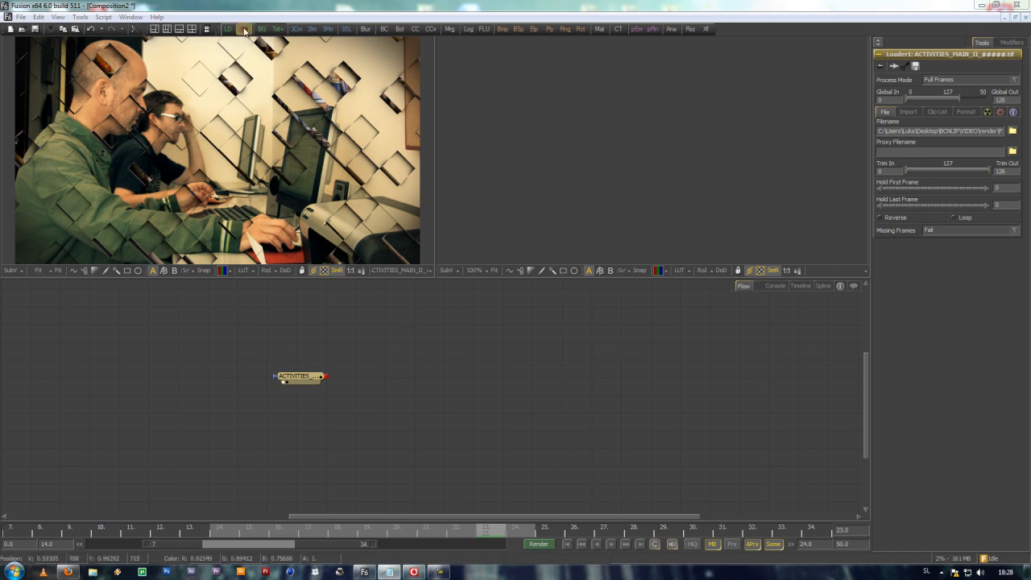
# Add a Saver beside the Loader without choosing a destination file, and connect the Loader's output to the Saver's input.
pyautogui.moveTo(244, 31); pyautogui.dragTo(451, 374)
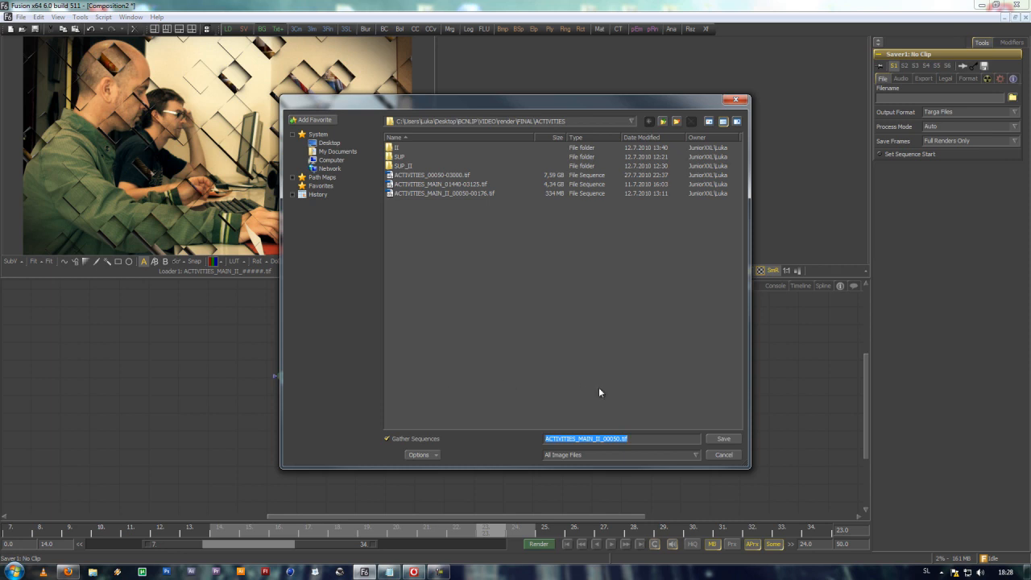
pyautogui.click(727, 456)
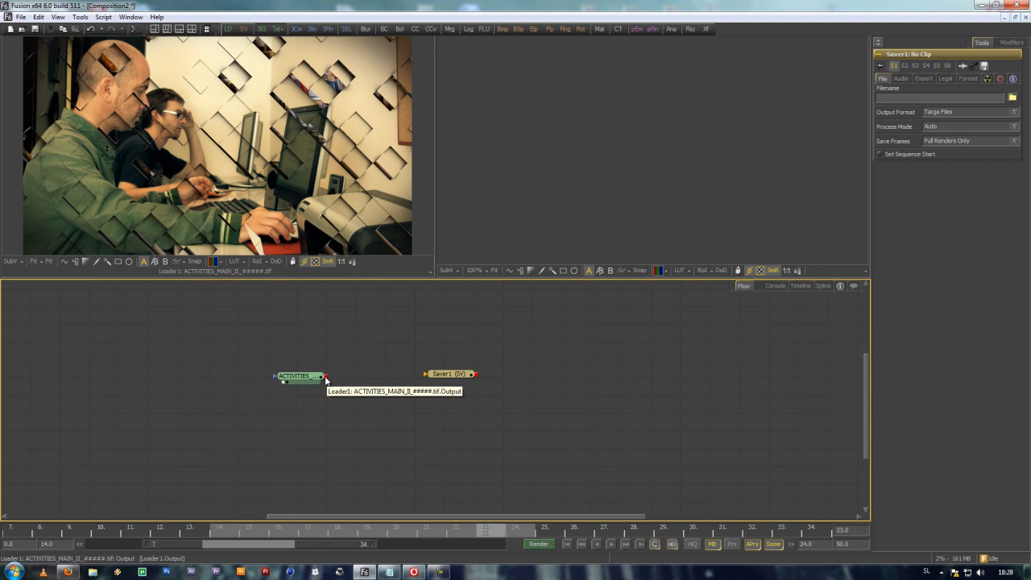
pyautogui.moveTo(326, 378); pyautogui.dragTo(428, 379)
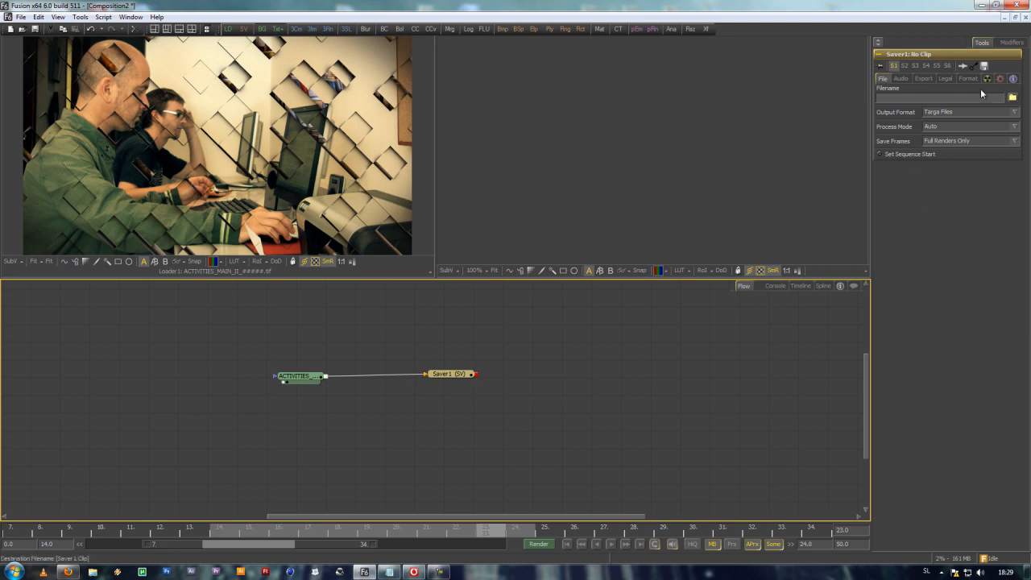
# Examine the Saver's destination file browser and its Output Format, Process Mode and Save Frames options without changing any of them.
pyautogui.click(1013, 98)
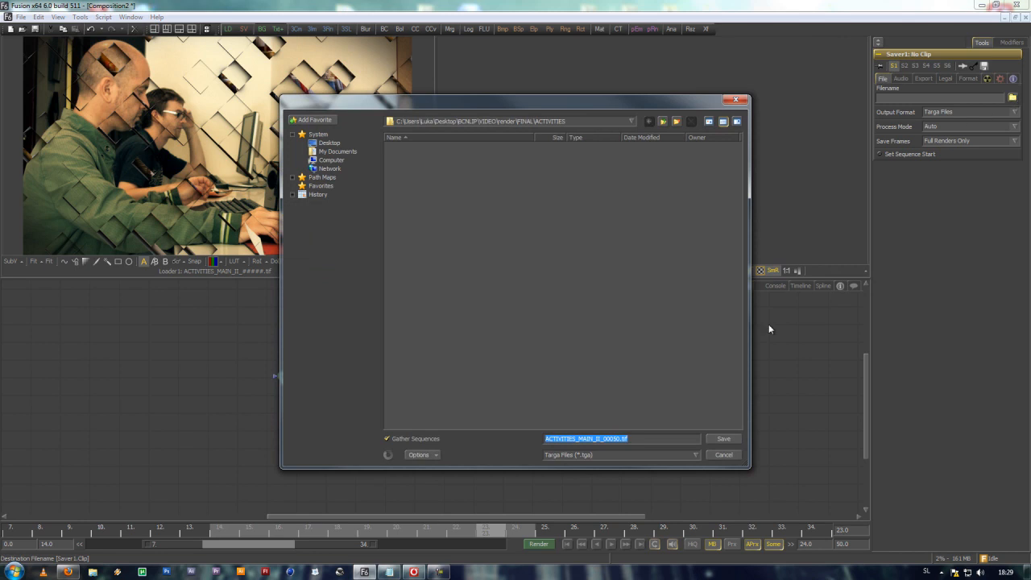
pyautogui.click(720, 452)
pyautogui.click(967, 112)
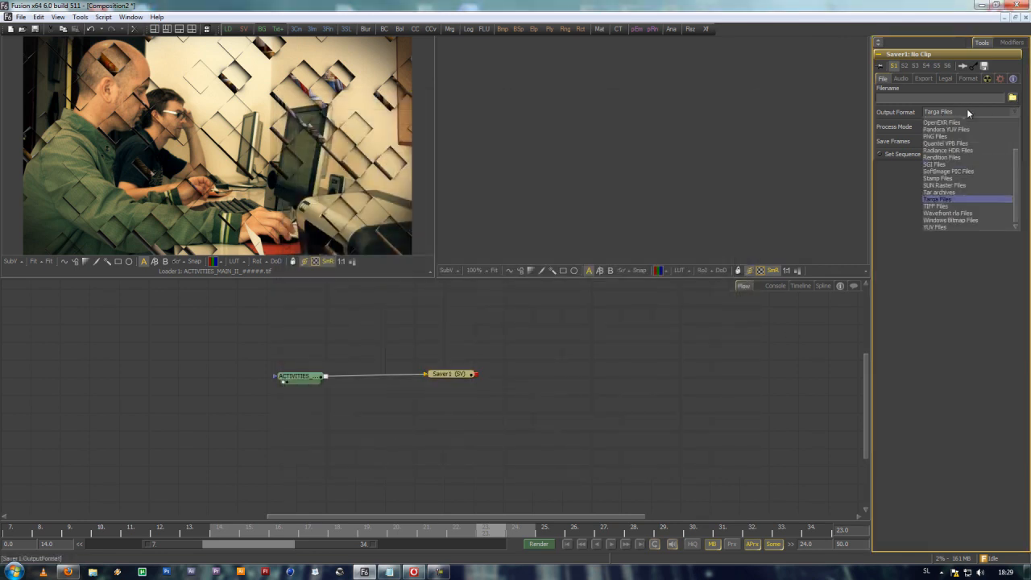
pyautogui.scroll(4, 972, 194)
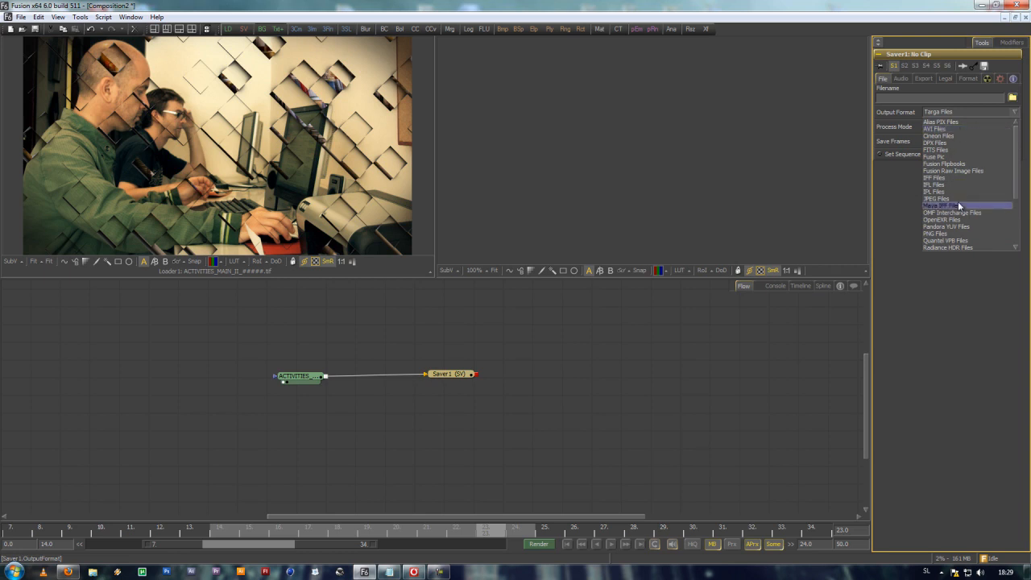
pyautogui.click(897, 194)
pyautogui.click(955, 127)
pyautogui.click(956, 128)
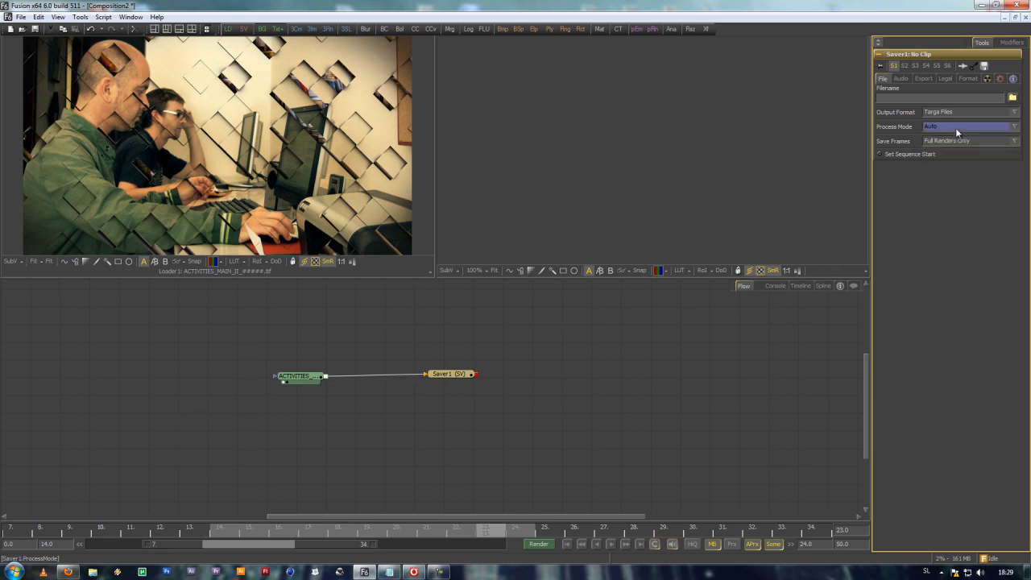
pyautogui.click(957, 141)
pyautogui.click(957, 148)
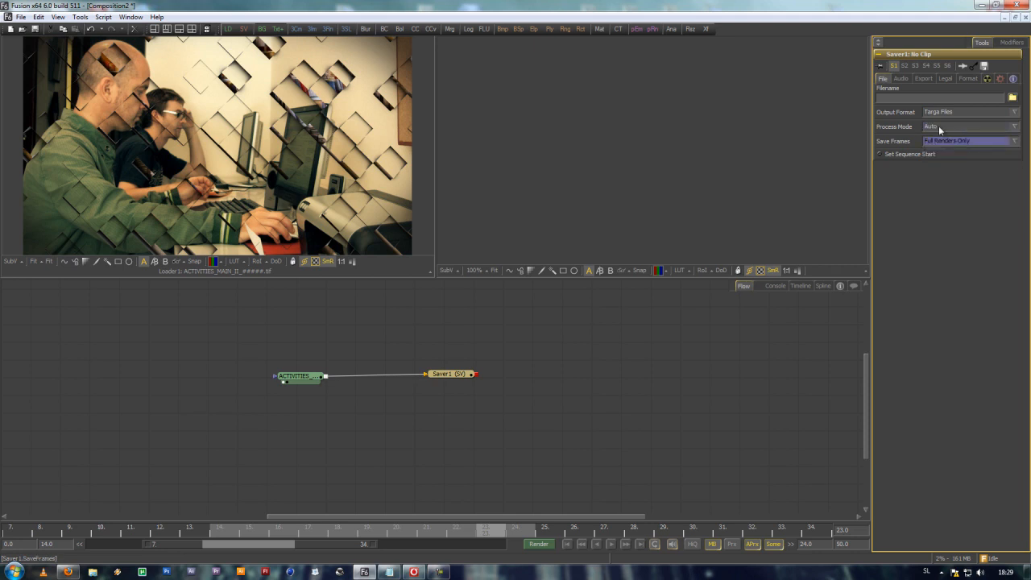
# Review the Saver's Audio, Export and Legal settings.
pyautogui.click(902, 78)
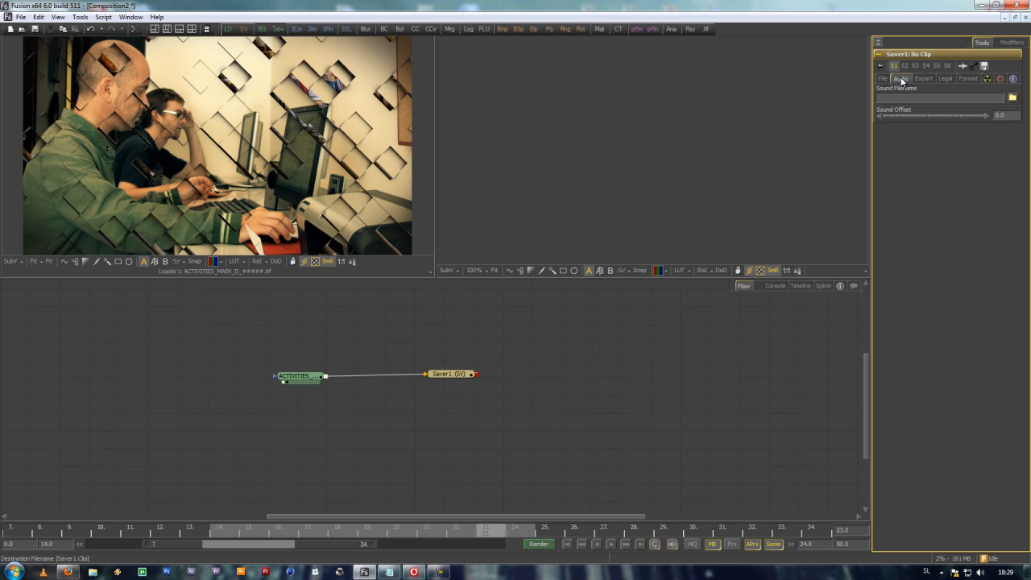
pyautogui.click(925, 79)
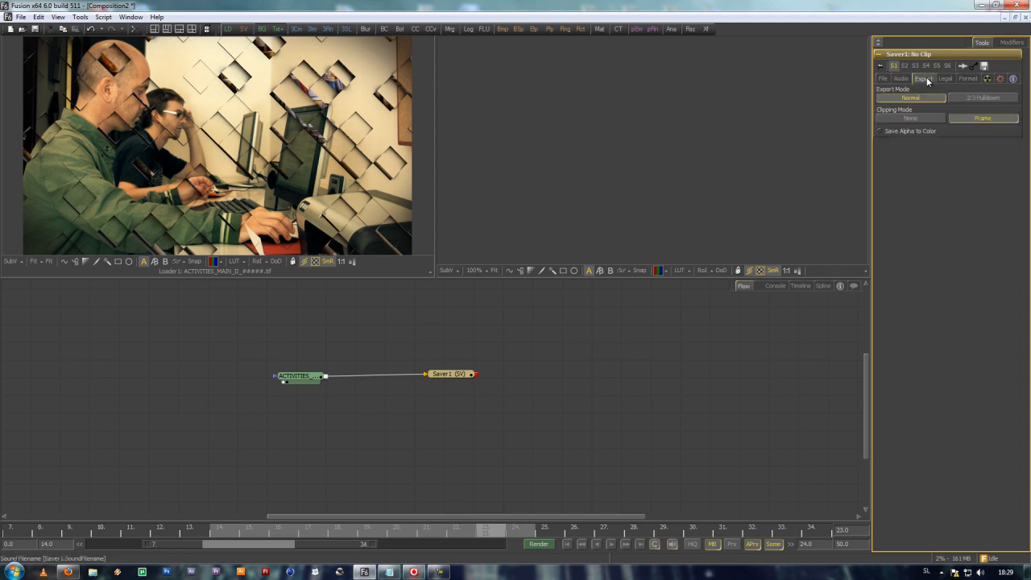
pyautogui.click(946, 78)
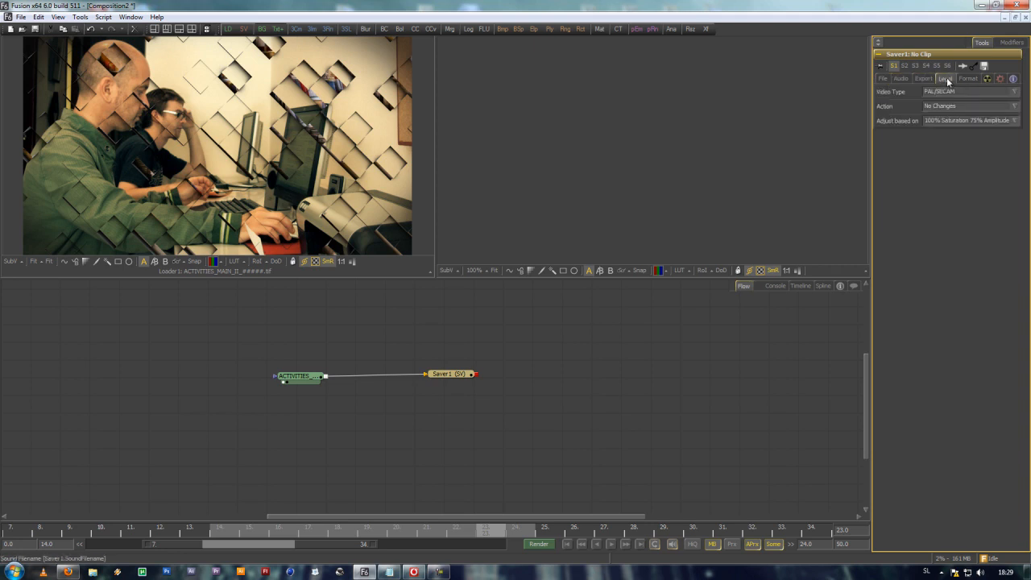
# Review the Saver's Legal video types and its Format settings without changing them.
pyautogui.click(951, 93)
pyautogui.click(952, 95)
pyautogui.click(967, 79)
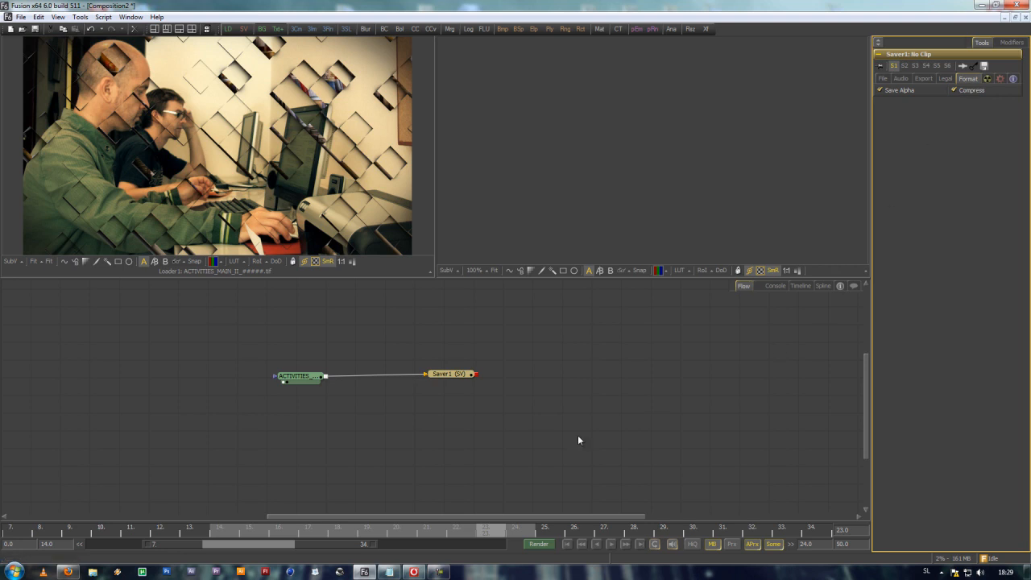
# Examine the Final and Preview configurations in the Render Settings without starting a render.
pyautogui.click(538, 546)
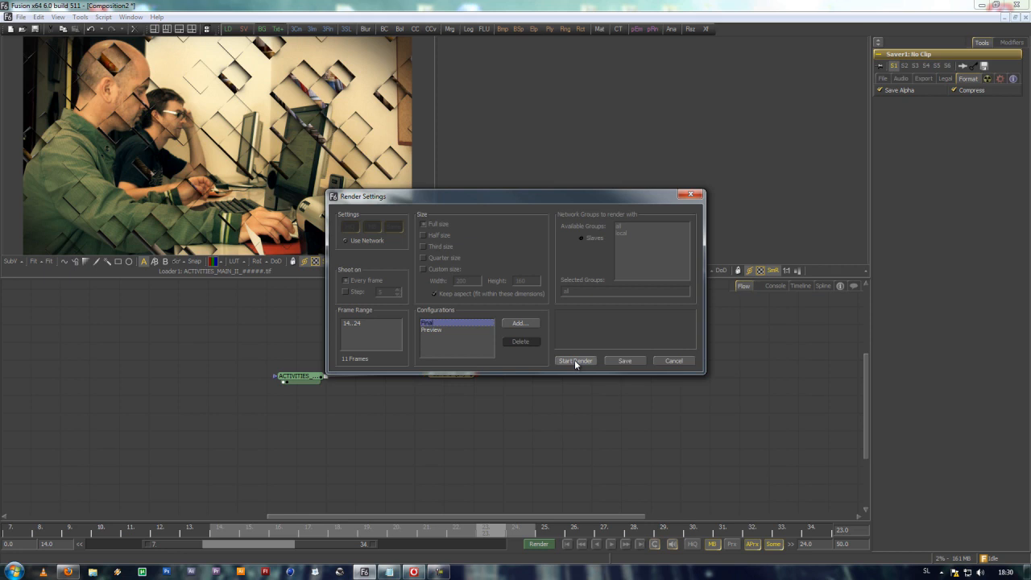
pyautogui.click(433, 330)
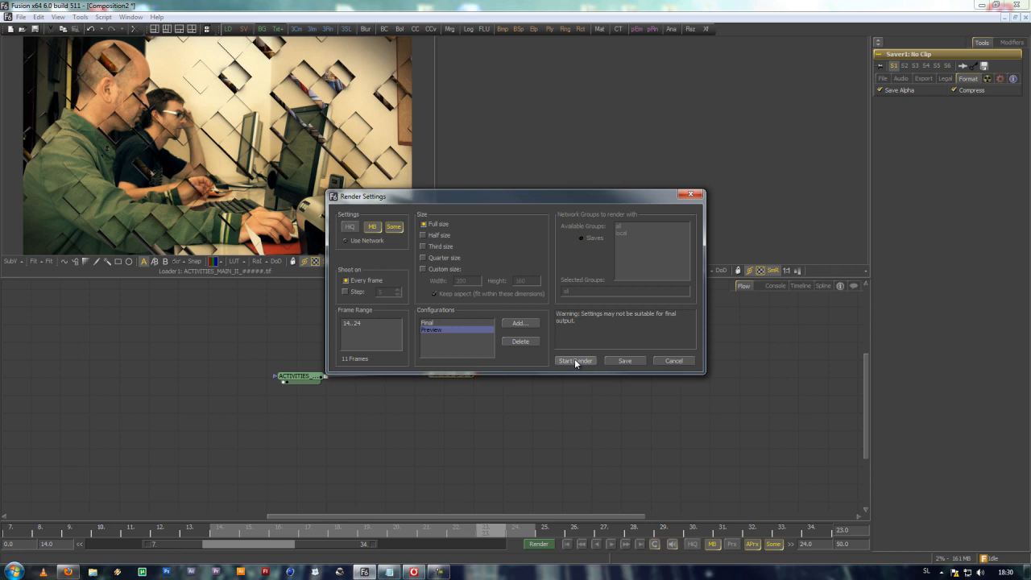
pyautogui.click(683, 362)
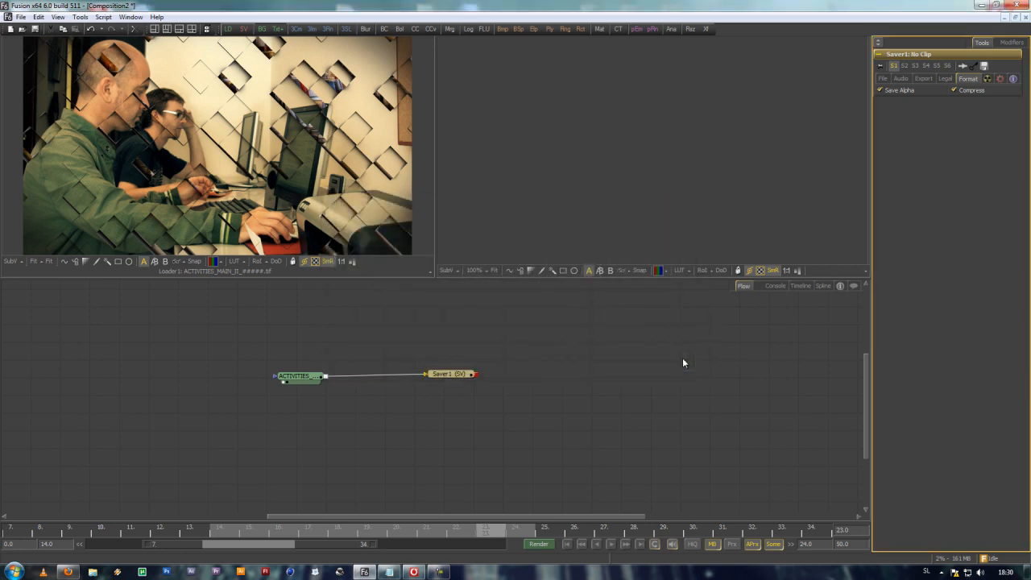
# Delete the Loader and the Saver from the flow, and add a Background tool in their place.
pyautogui.moveTo(577, 337); pyautogui.dragTo(181, 400)
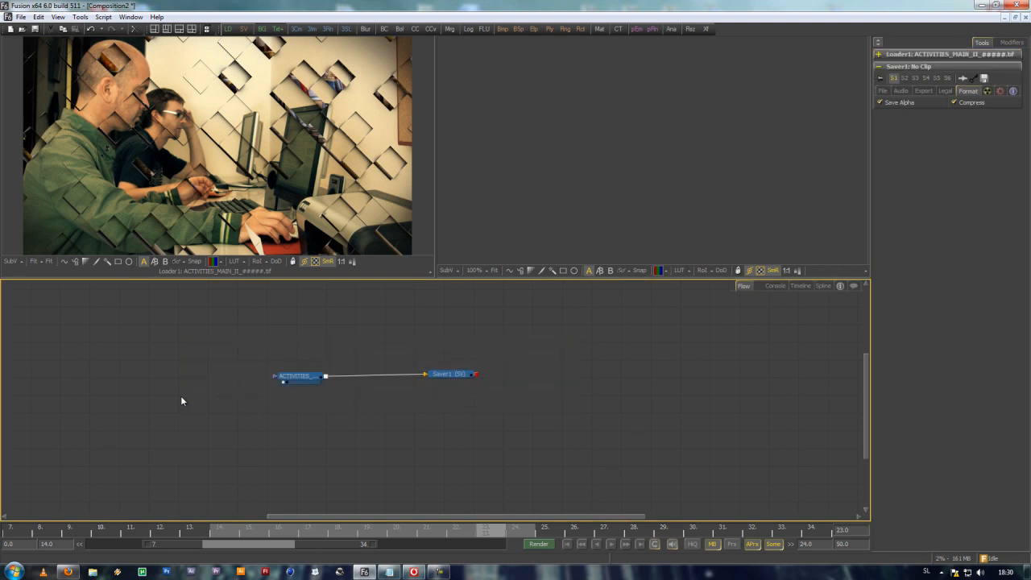
pyautogui.press('Delete')
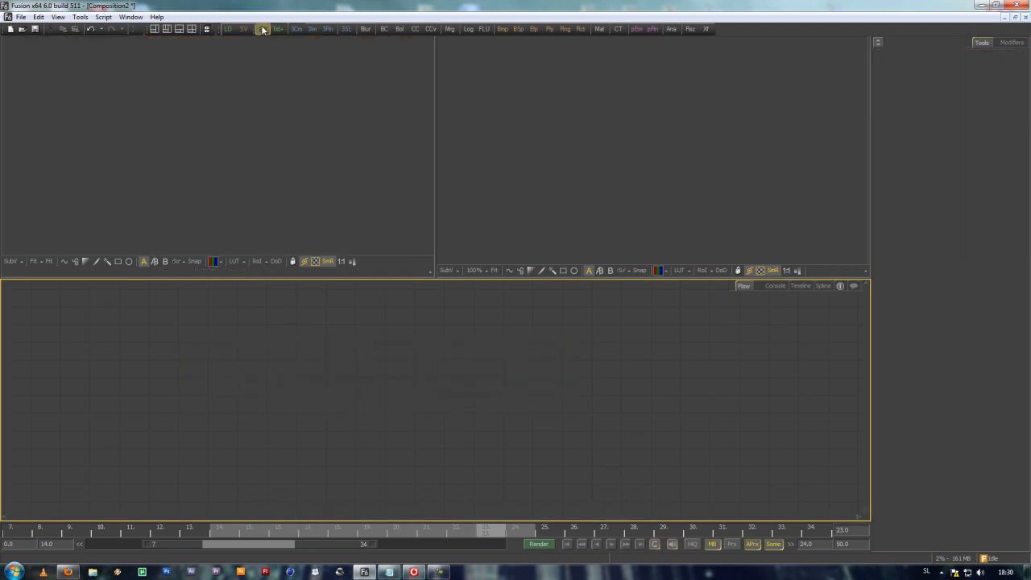
pyautogui.moveTo(263, 29); pyautogui.dragTo(307, 298)
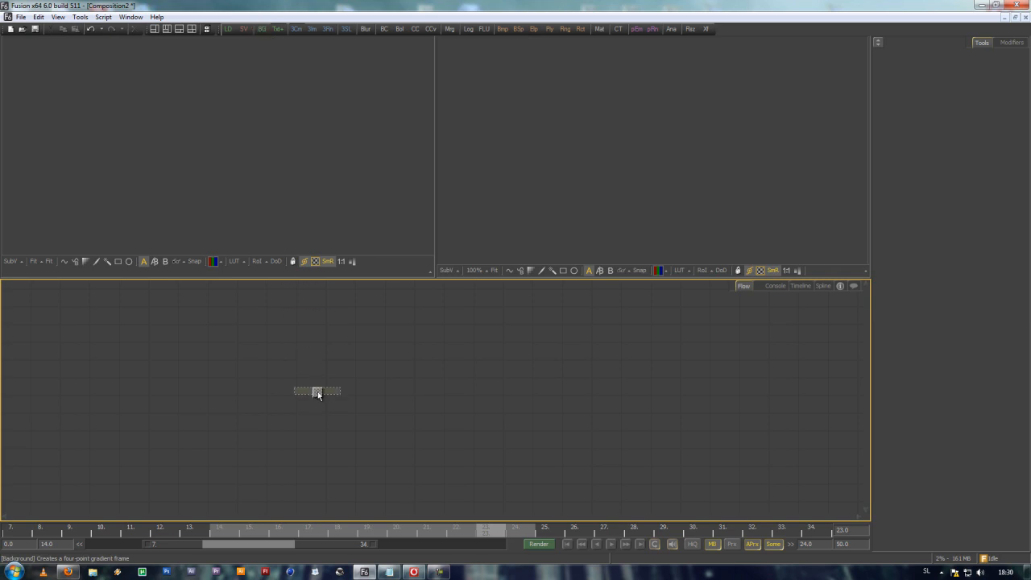
pyautogui.moveTo(317, 392); pyautogui.dragTo(318, 392)
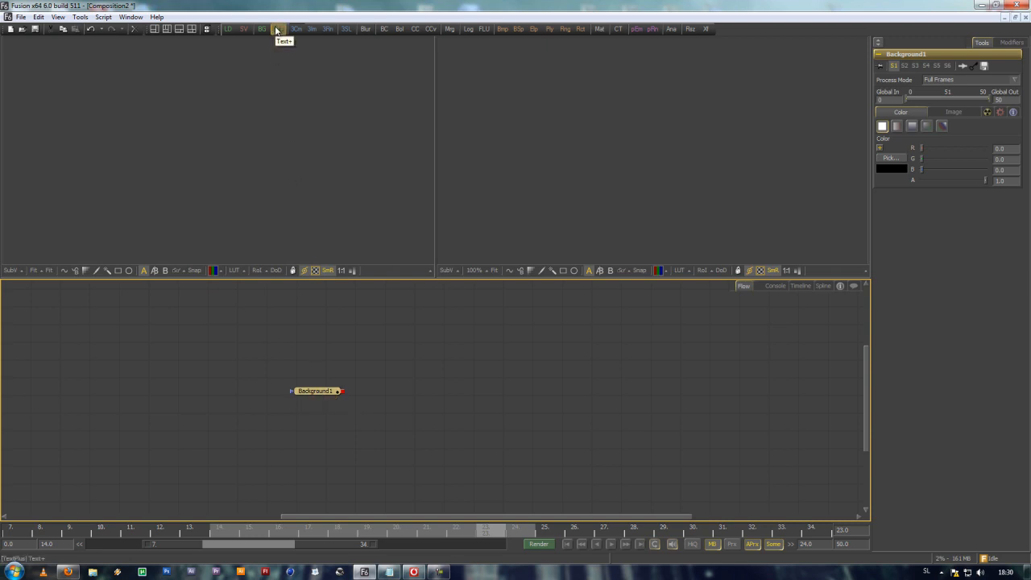
# Add a Text+ tool beside the Background, enter the text "something" and increase its size to about 0.094, keeping the Arial font.
pyautogui.moveTo(277, 30); pyautogui.dragTo(472, 392)
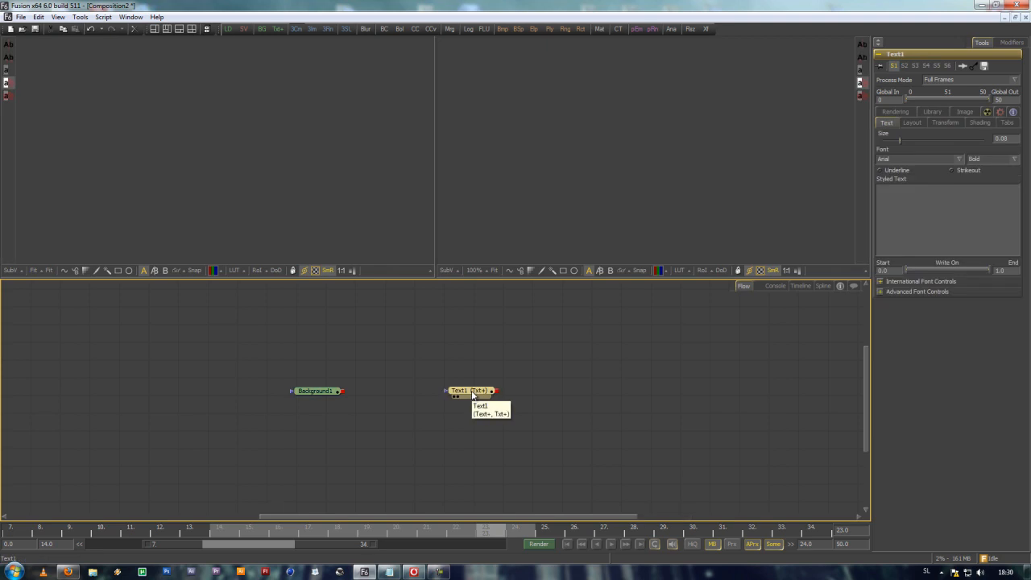
pyautogui.click(920, 212)
pyautogui.write('something')
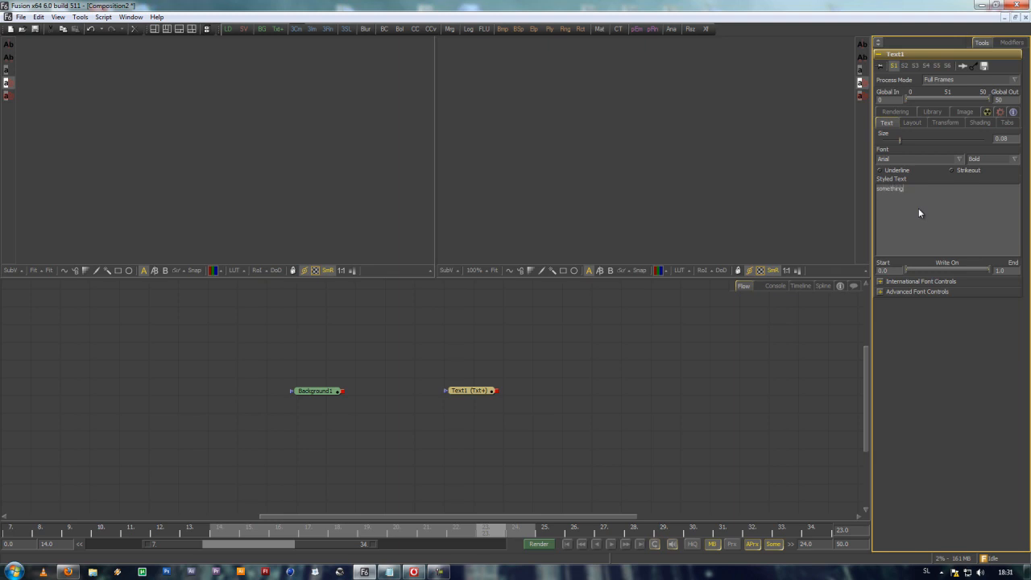
pyautogui.moveTo(900, 140); pyautogui.dragTo(903, 139)
pyautogui.click(910, 160)
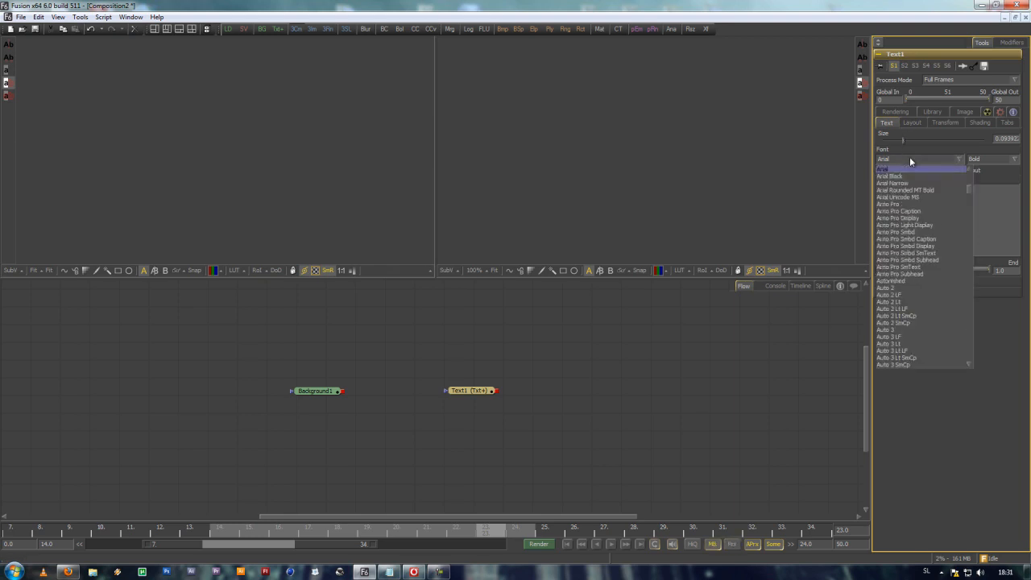
pyautogui.click(911, 159)
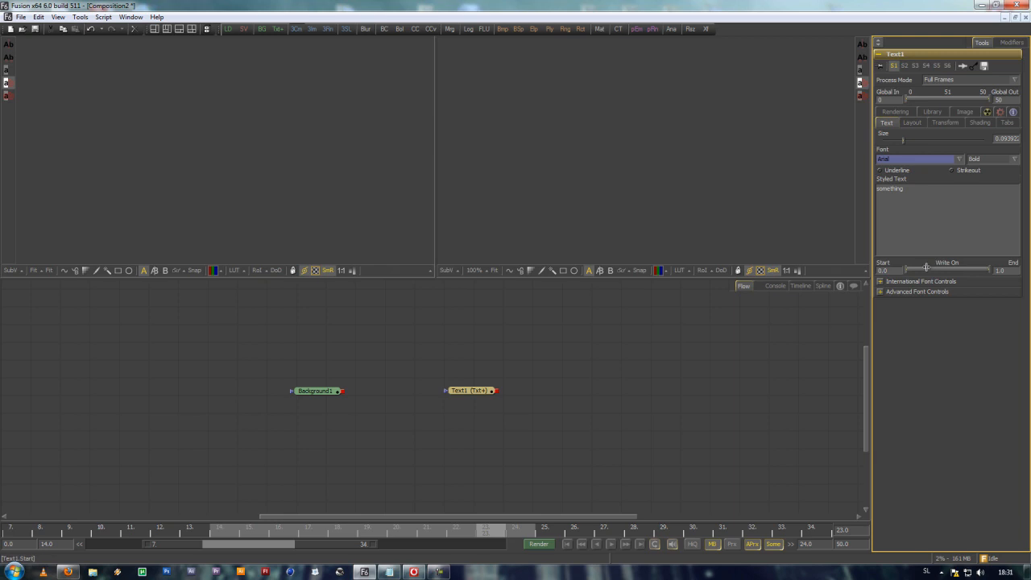
pyautogui.moveTo(906, 269)
pyautogui.mouseDown()
pyautogui.moveTo(945, 271)
pyautogui.moveTo(906, 270)
pyautogui.mouseUp()
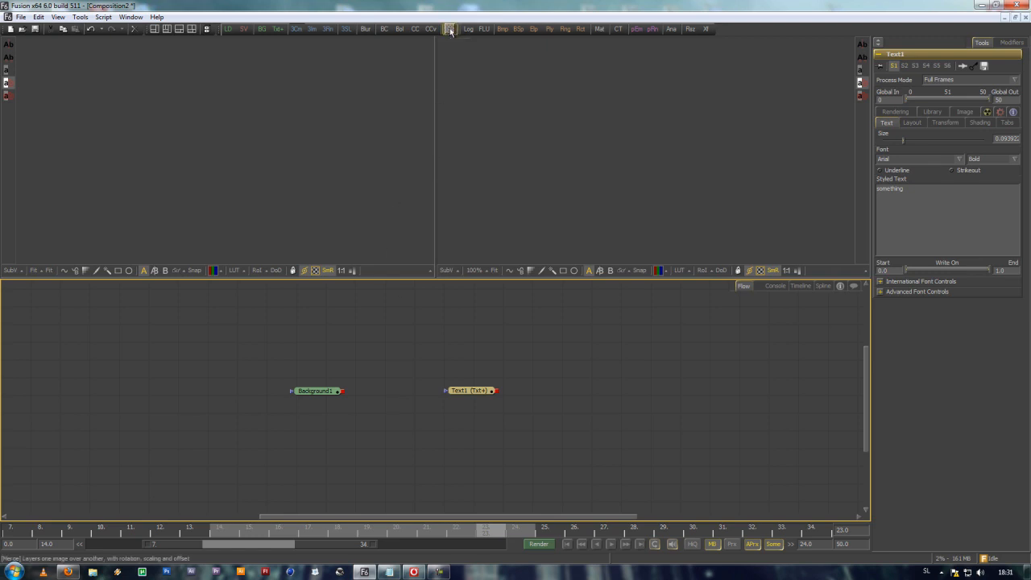
# Composite the Text+ over the Background with a Merge placed between and above them, and show the Merge in the left display view.
pyautogui.moveTo(450, 29); pyautogui.dragTo(394, 380)
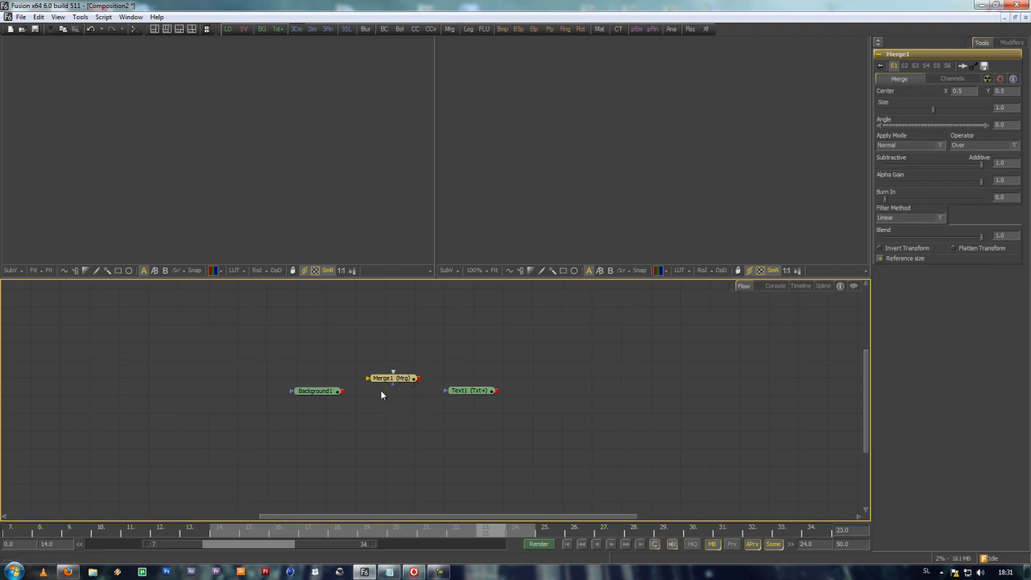
pyautogui.moveTo(386, 388); pyautogui.dragTo(387, 360)
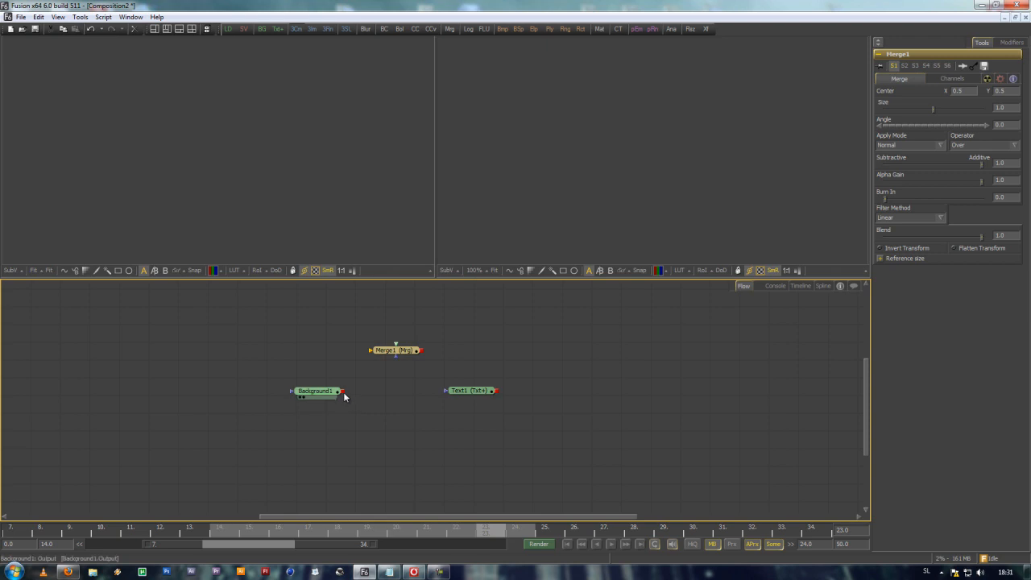
pyautogui.moveTo(344, 394); pyautogui.dragTo(370, 355)
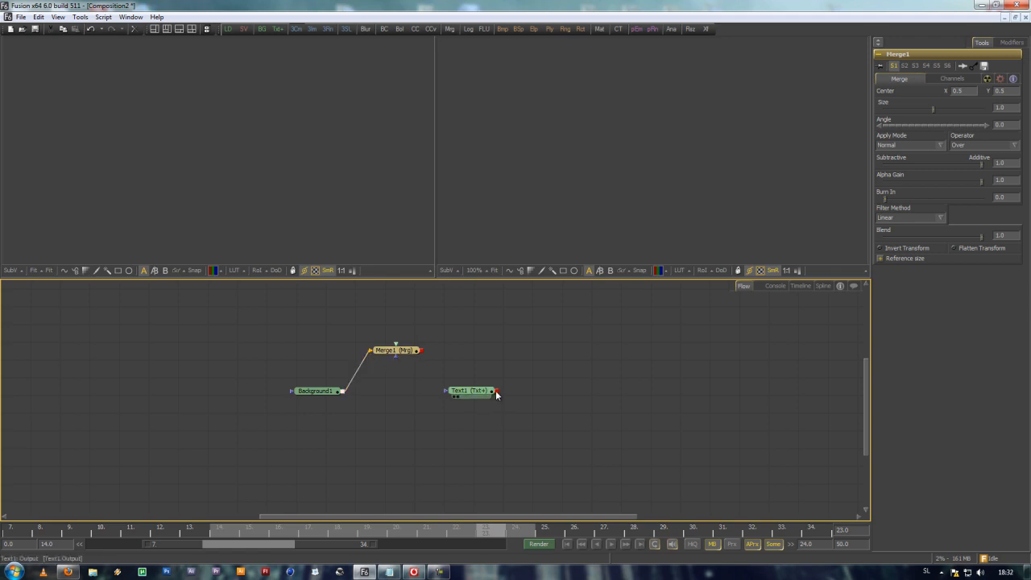
pyautogui.moveTo(496, 392); pyautogui.dragTo(399, 350)
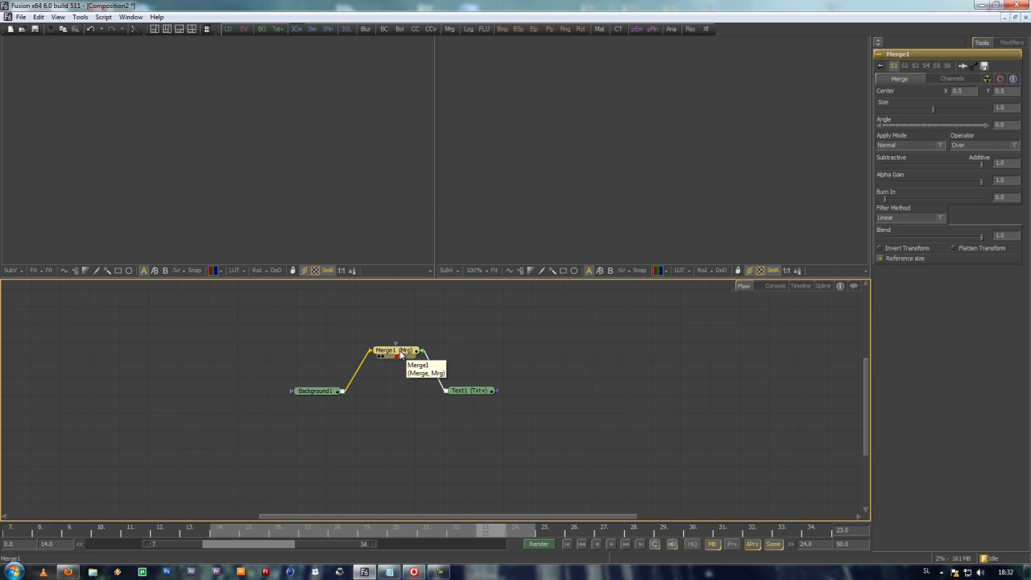
pyautogui.moveTo(400, 354); pyautogui.dragTo(285, 185)
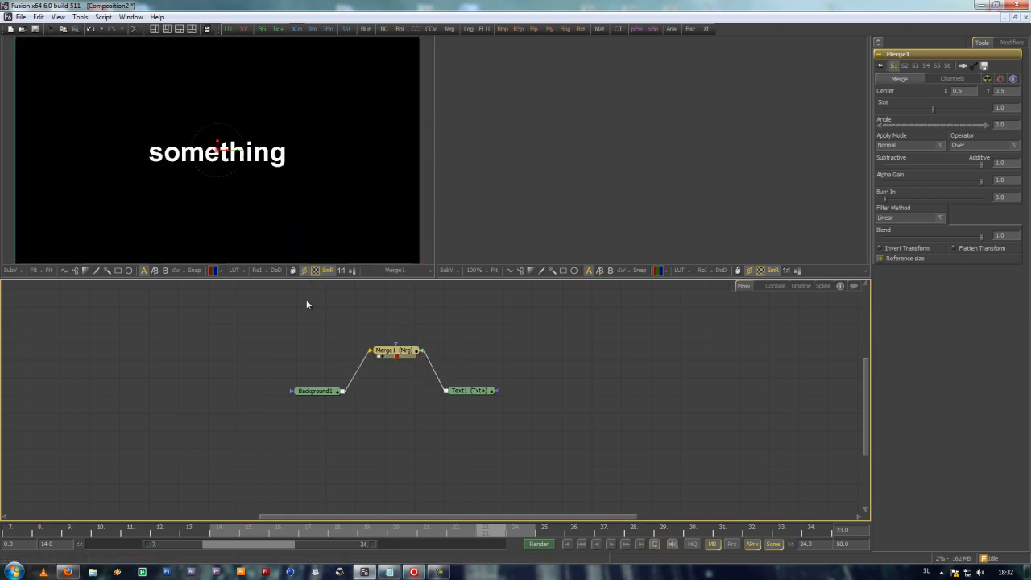
# Colour the Background blue (RGB 54, 159, 190), and adjust its red, green and blue to about 0.44, 0.375 and 0.39.
pyautogui.click(315, 391)
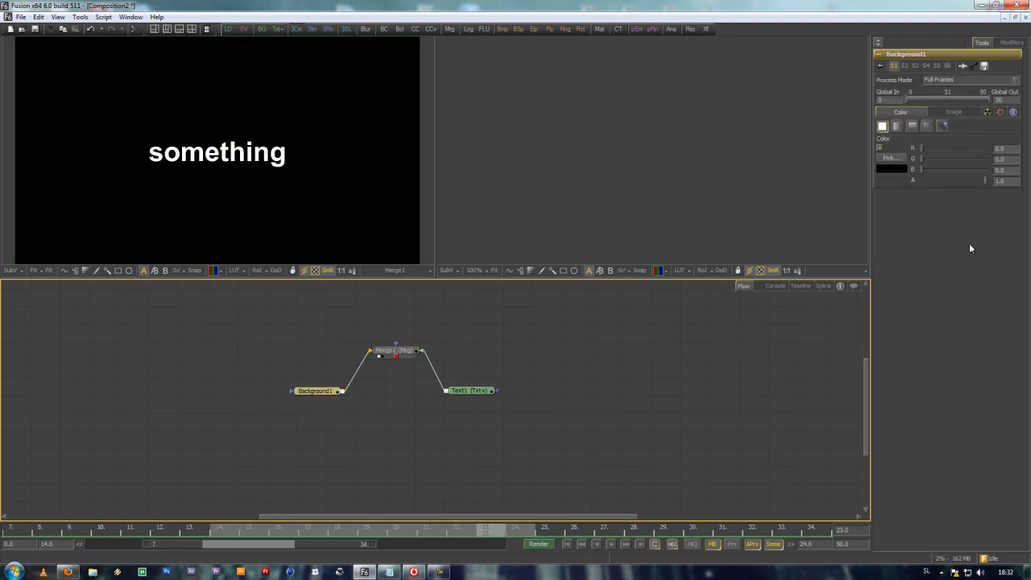
pyautogui.click(890, 156)
pyautogui.click(569, 256)
pyautogui.click(626, 263)
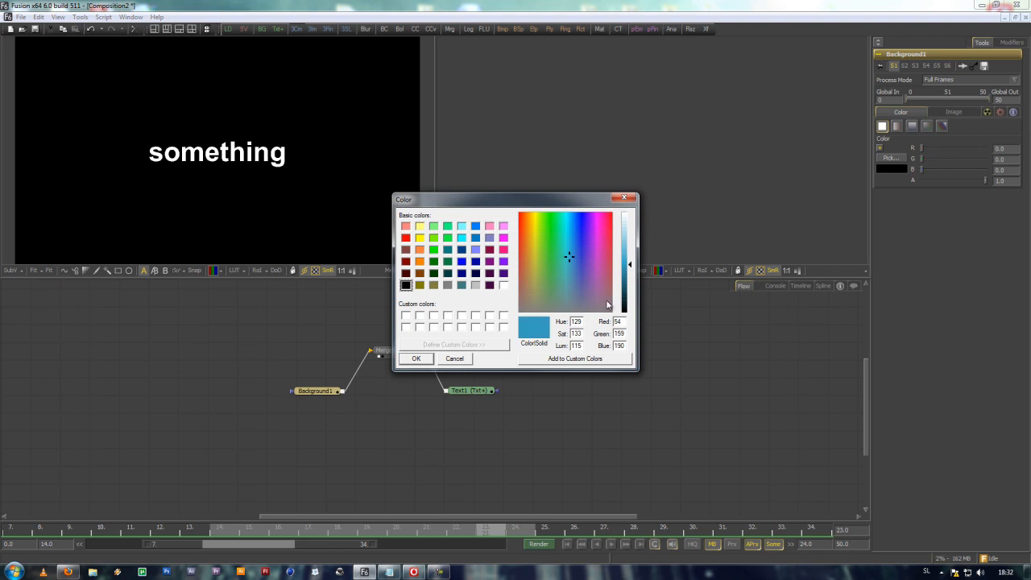
pyautogui.click(414, 359)
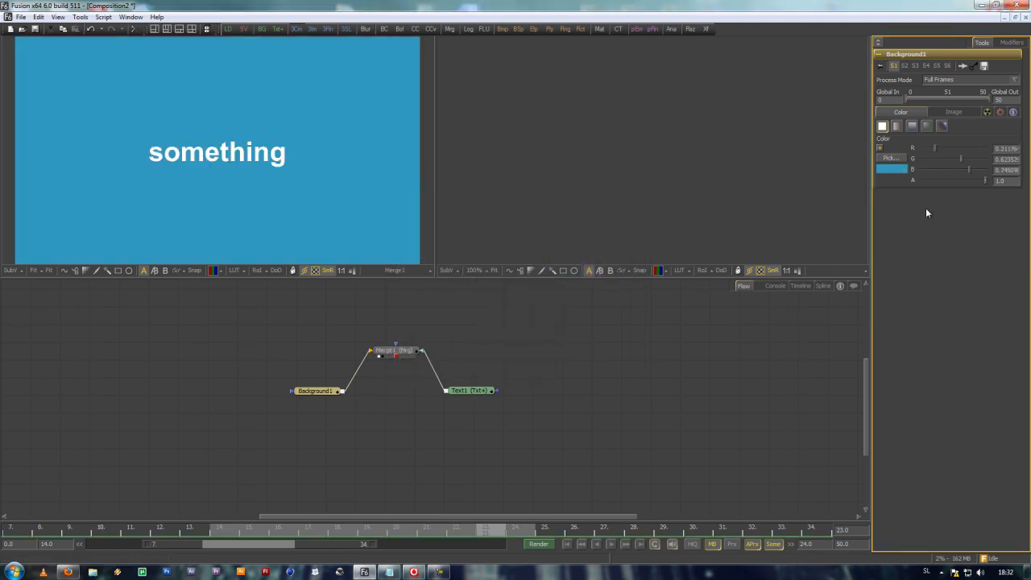
pyautogui.moveTo(934, 149); pyautogui.dragTo(947, 169)
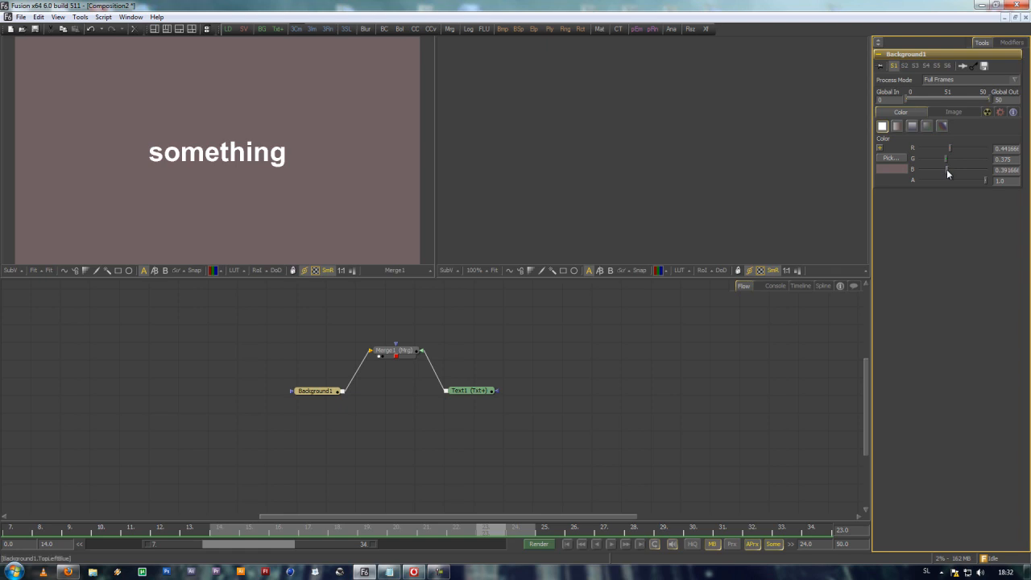
pyautogui.moveTo(986, 178)
pyautogui.mouseDown()
pyautogui.moveTo(920, 181)
pyautogui.moveTo(987, 179)
pyautogui.mouseUp()
# Try the Background's horizontal, vertical and four-corner colour types.
pyautogui.click(899, 127)
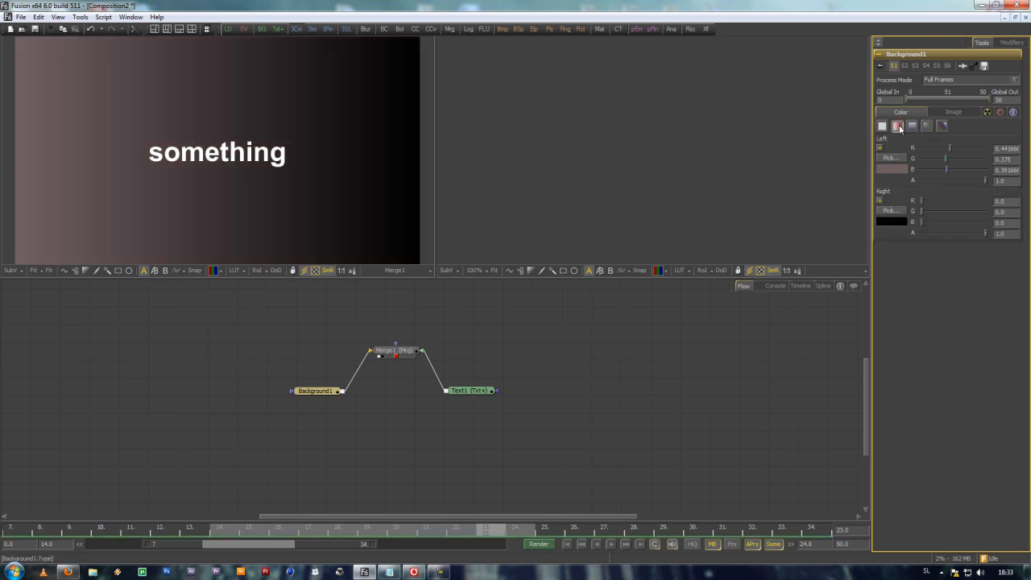
pyautogui.click(912, 127)
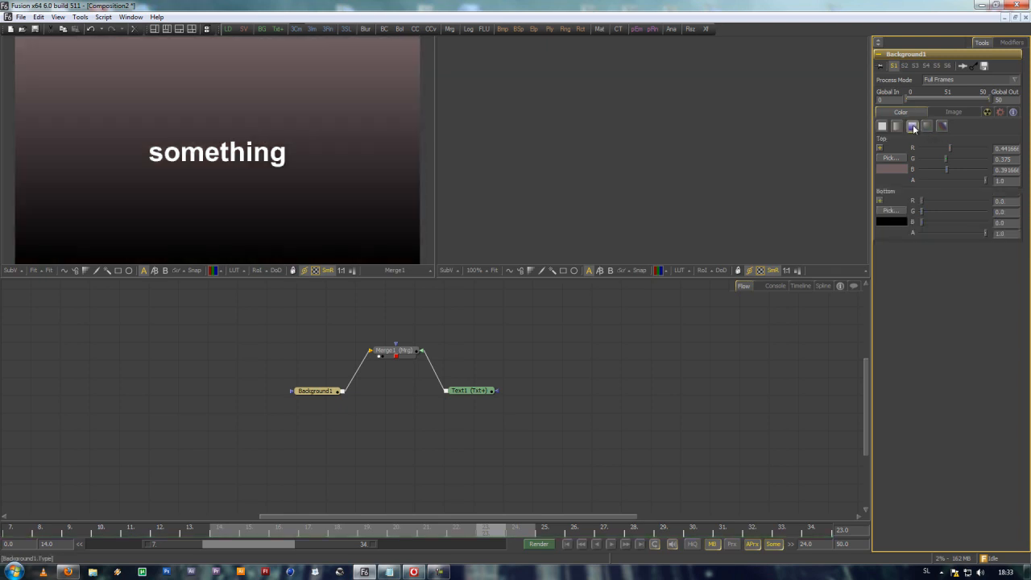
pyautogui.click(929, 127)
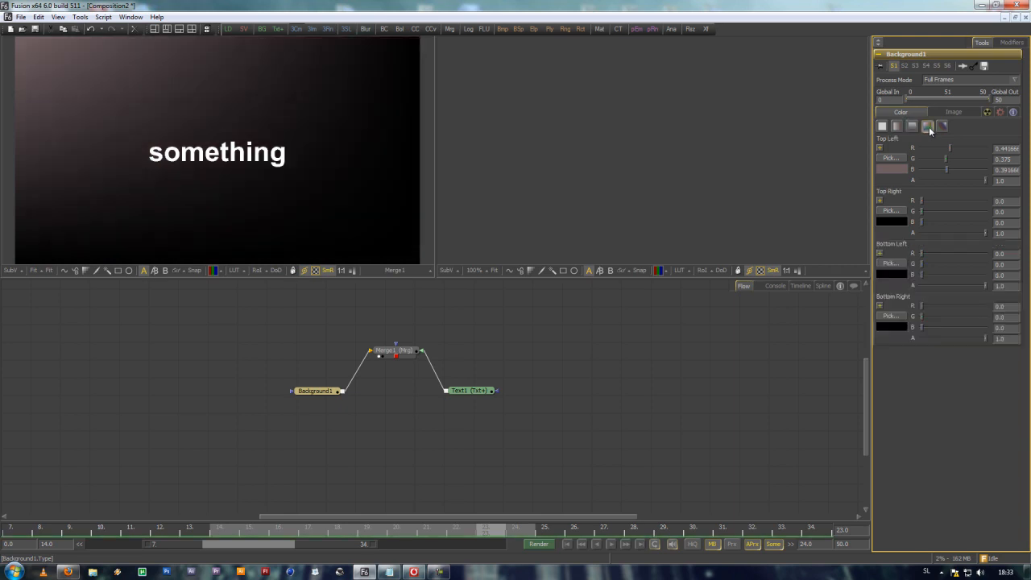
# Give the Background a Radial gradient starting at about X 0.5, Y 0.49 and ending outside the image at about X 1.45, Y 0.71.
pyautogui.click(942, 126)
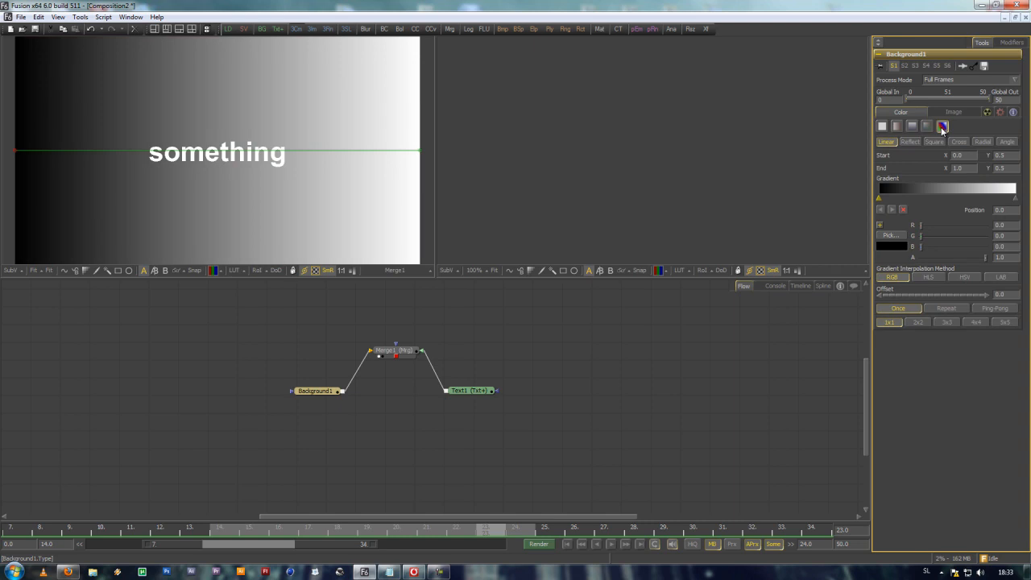
pyautogui.click(984, 142)
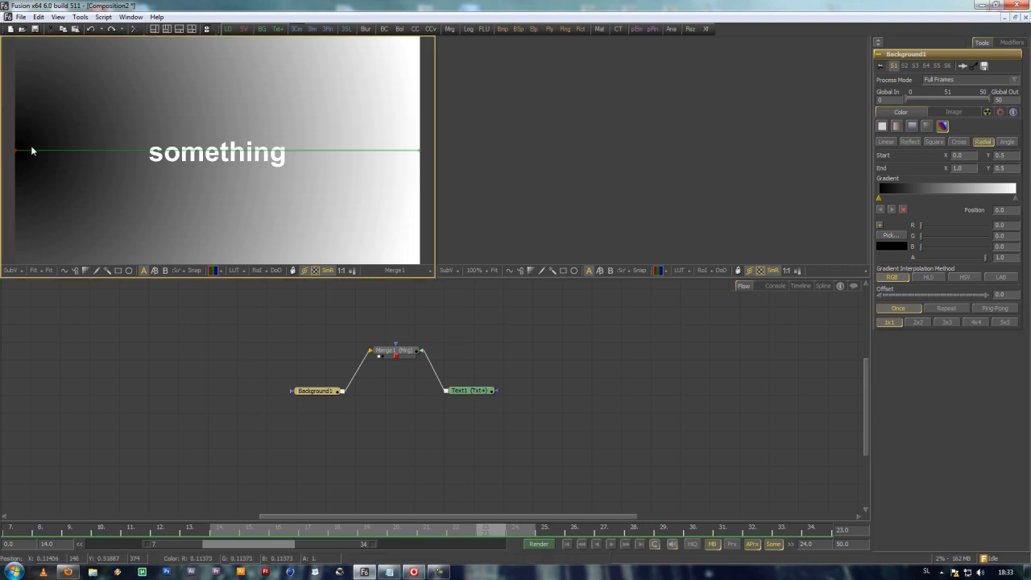
pyautogui.moveTo(15, 153); pyautogui.dragTo(218, 151)
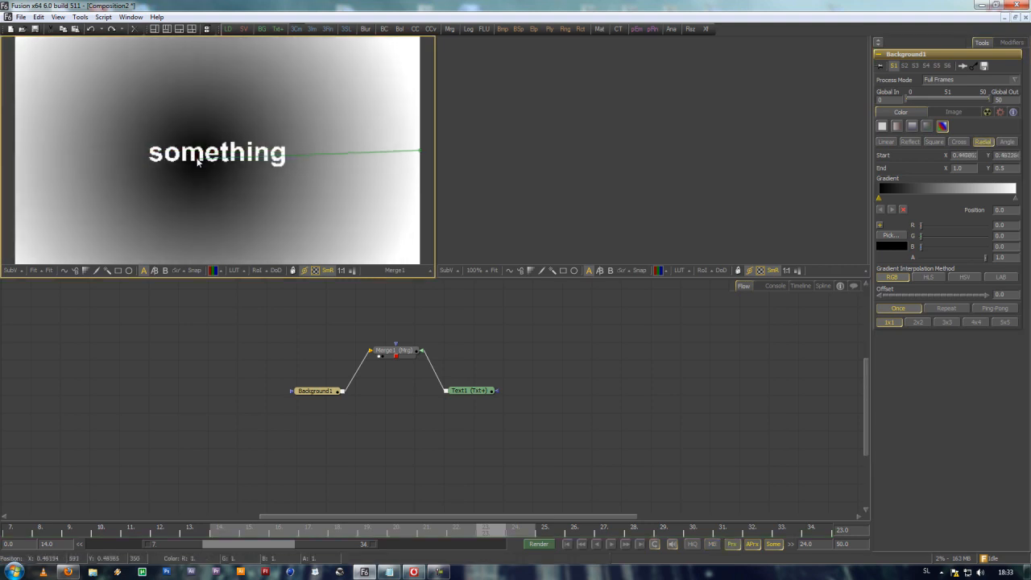
pyautogui.scroll(-1, 351, 172)
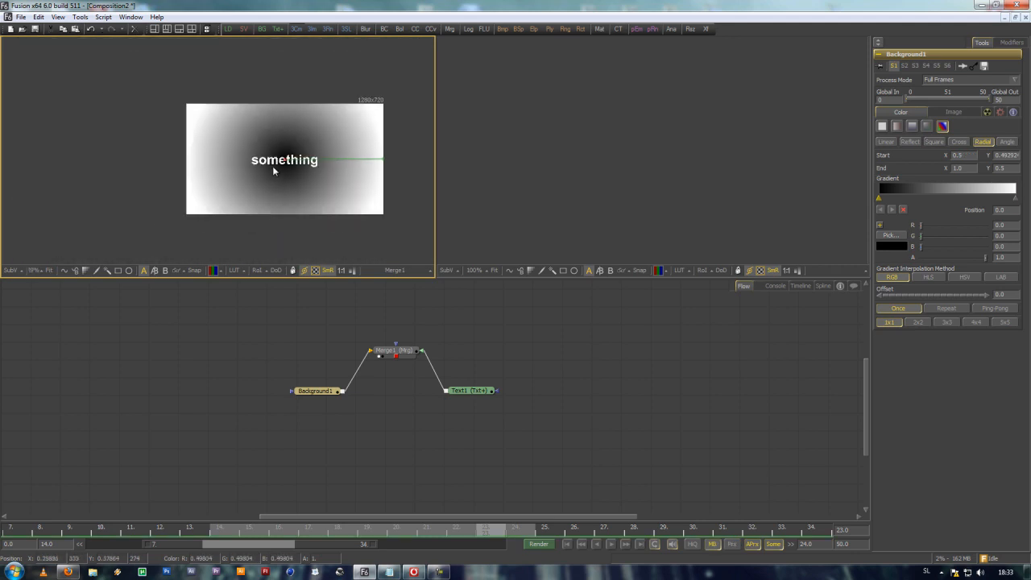
pyautogui.click(385, 164)
pyautogui.moveTo(385, 164); pyautogui.dragTo(471, 136)
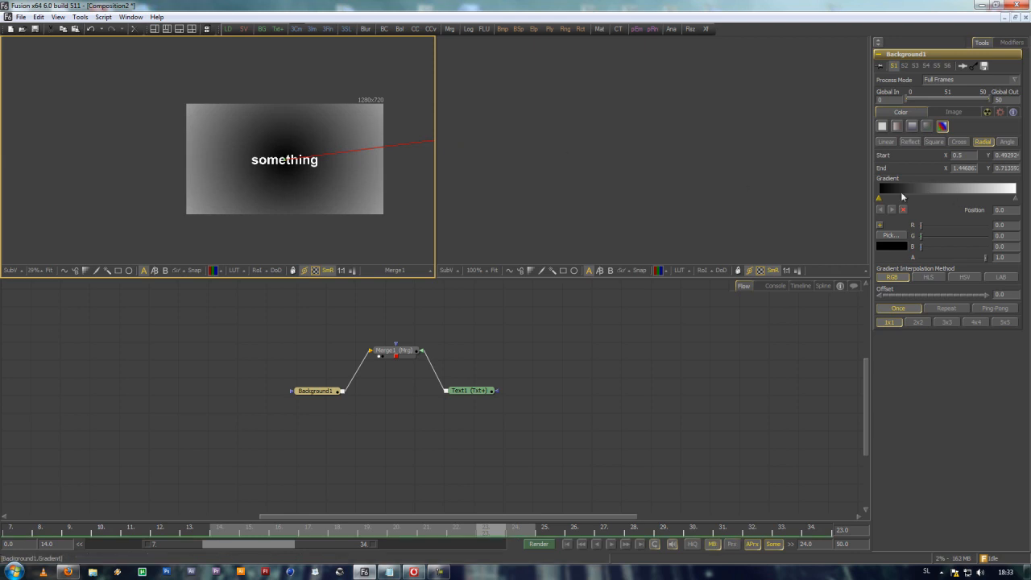
# Reverse the gradient's stops to run from white to black, and lighten the black end stop to grey.
pyautogui.moveTo(878, 199)
pyautogui.mouseDown()
pyautogui.moveTo(973, 201)
pyautogui.moveTo(868, 205)
pyautogui.mouseUp()
pyautogui.moveTo(974, 201); pyautogui.dragTo(1015, 200)
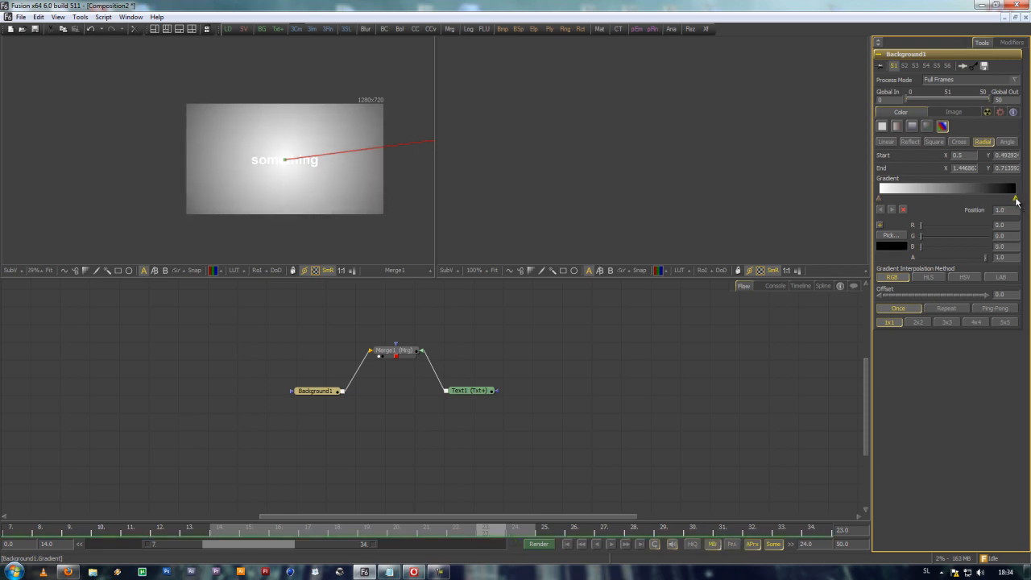
pyautogui.click(892, 236)
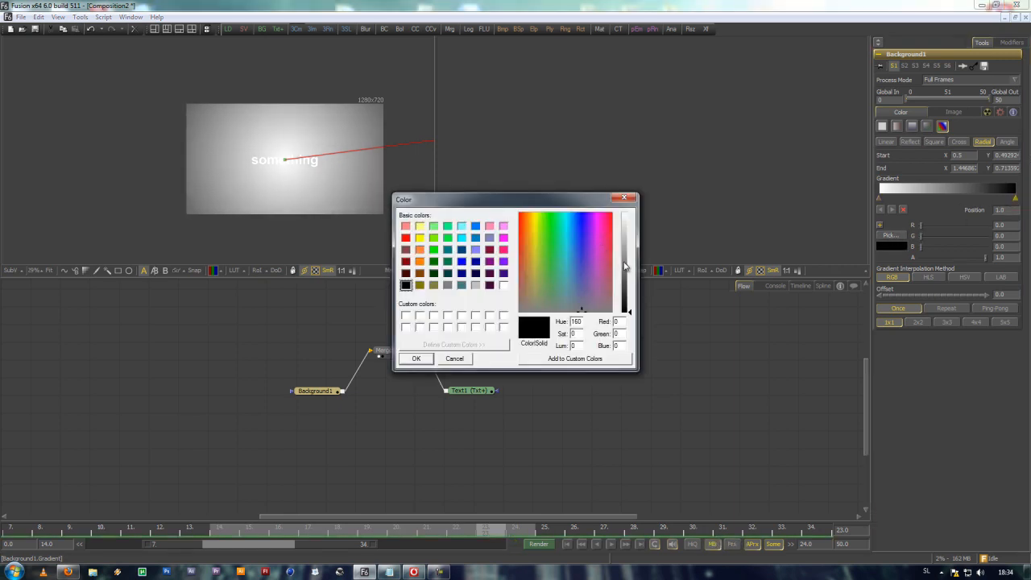
pyautogui.click(626, 278)
pyautogui.click(417, 358)
# Set the gradient's white start stop to light grey, RGB 210, 210, 210.
pyautogui.click(879, 198)
pyautogui.click(890, 235)
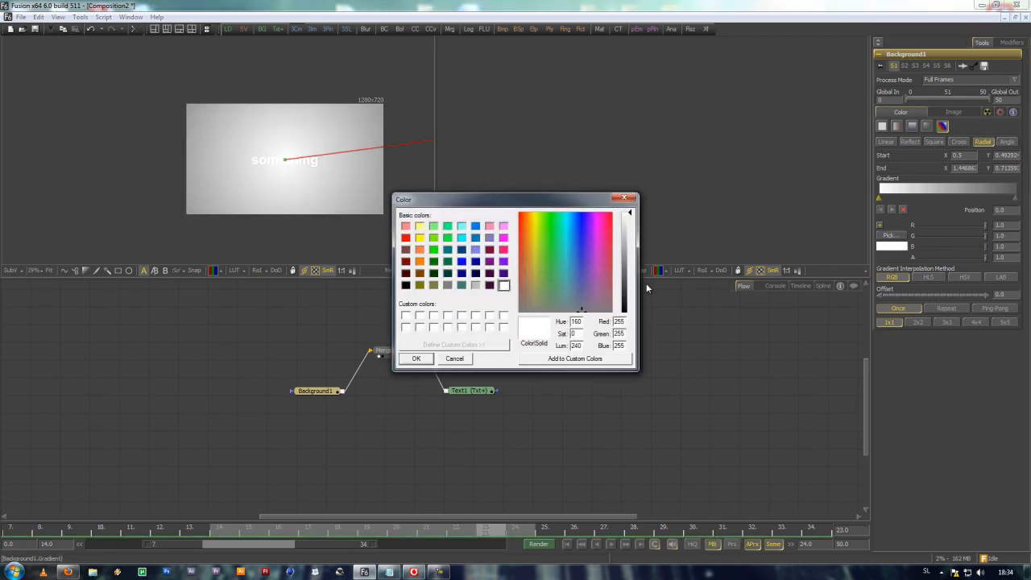
pyautogui.click(629, 231)
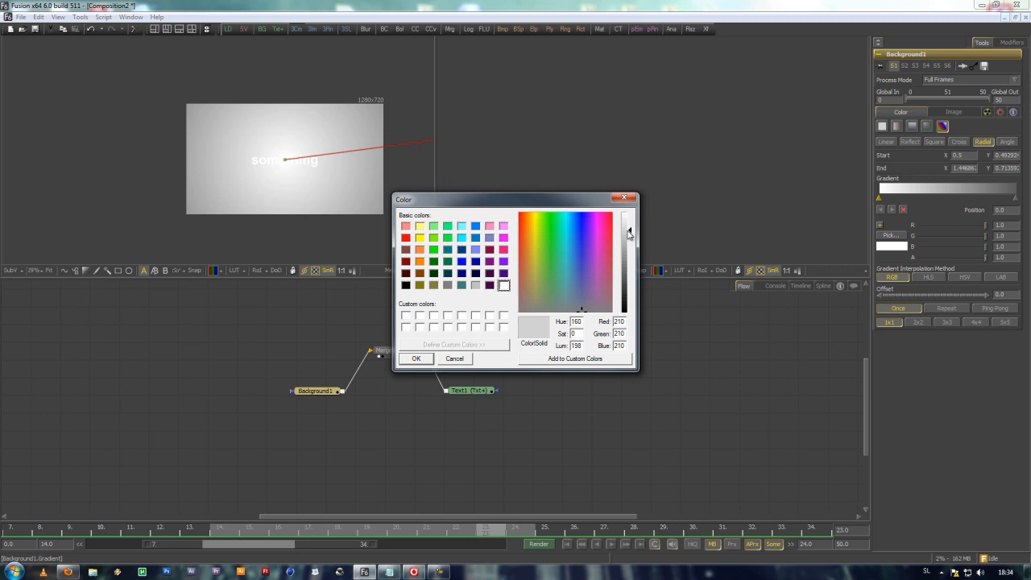
pyautogui.click(419, 359)
# Change Text1's solid shading color to dark red, RGB 81, 0, 2.
pyautogui.click(465, 391)
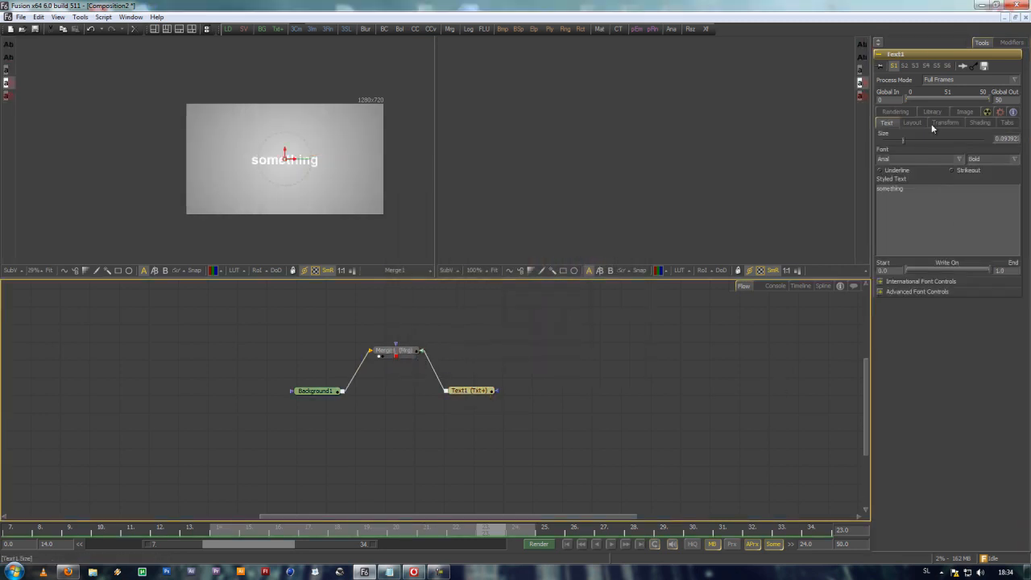
pyautogui.click(981, 123)
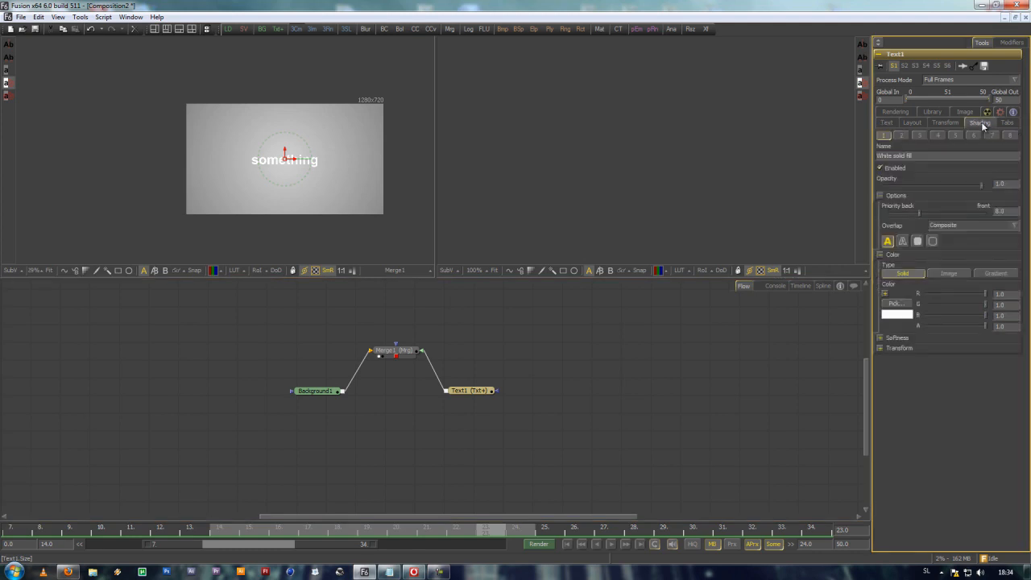
pyautogui.click(903, 314)
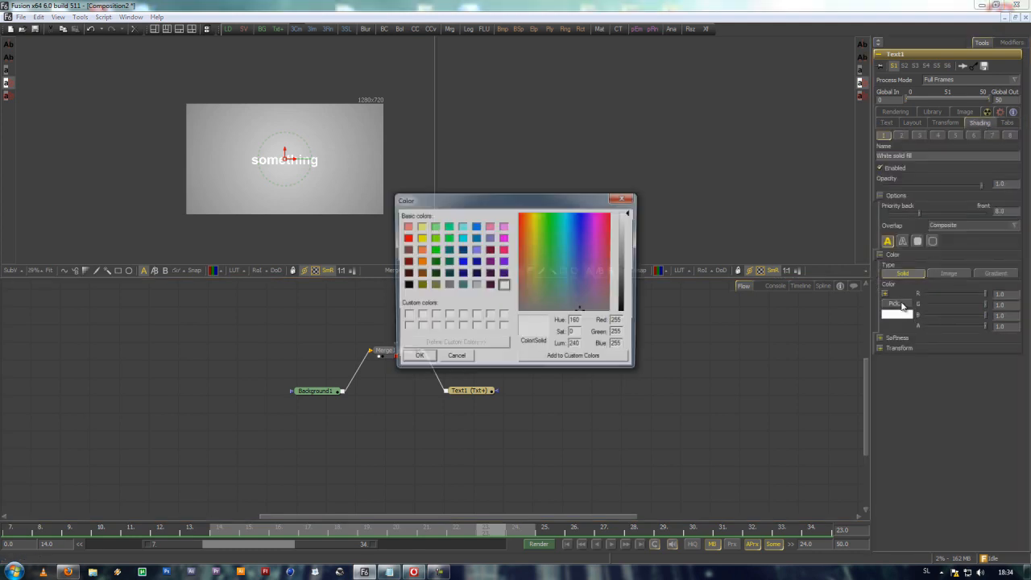
pyautogui.moveTo(610, 226)
pyautogui.mouseDown()
pyautogui.moveTo(607, 242)
pyautogui.moveTo(612, 216)
pyautogui.mouseUp()
pyautogui.moveTo(630, 274); pyautogui.dragTo(631, 298)
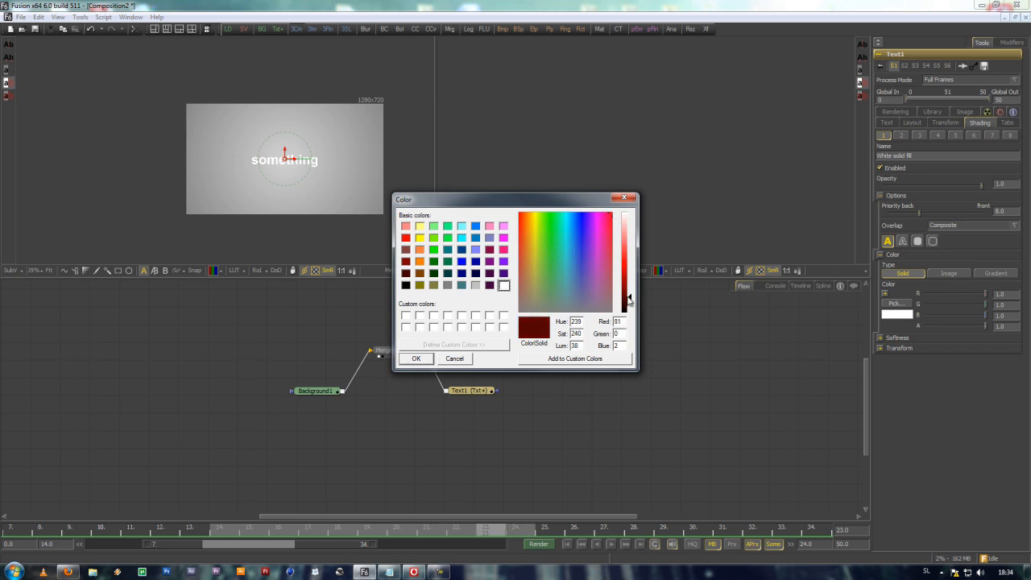
pyautogui.click(417, 358)
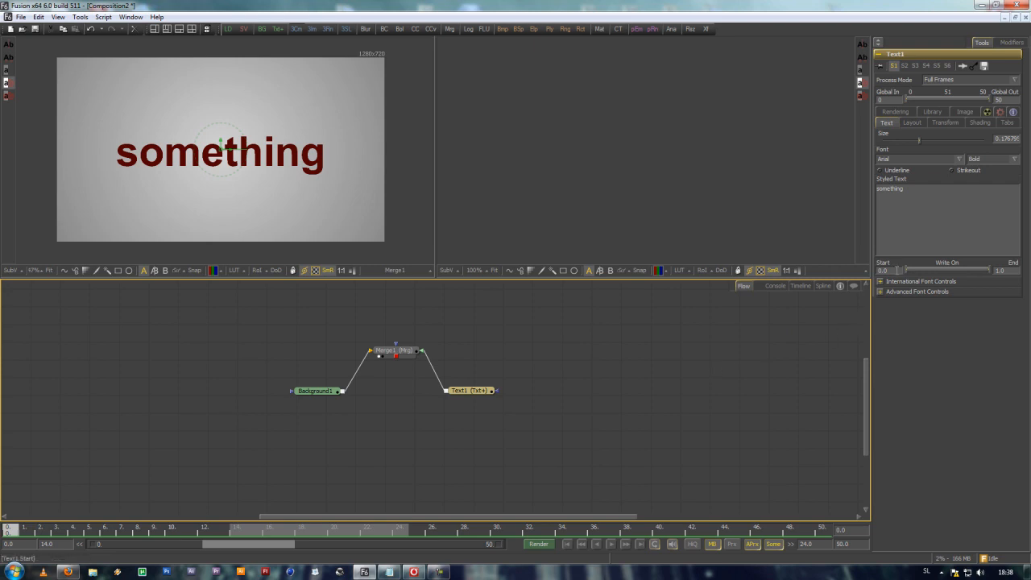
# Set Text1's Write On End to 0.0 and animate it at frame 0.
pyautogui.moveTo(992, 270); pyautogui.dragTo(909, 275)
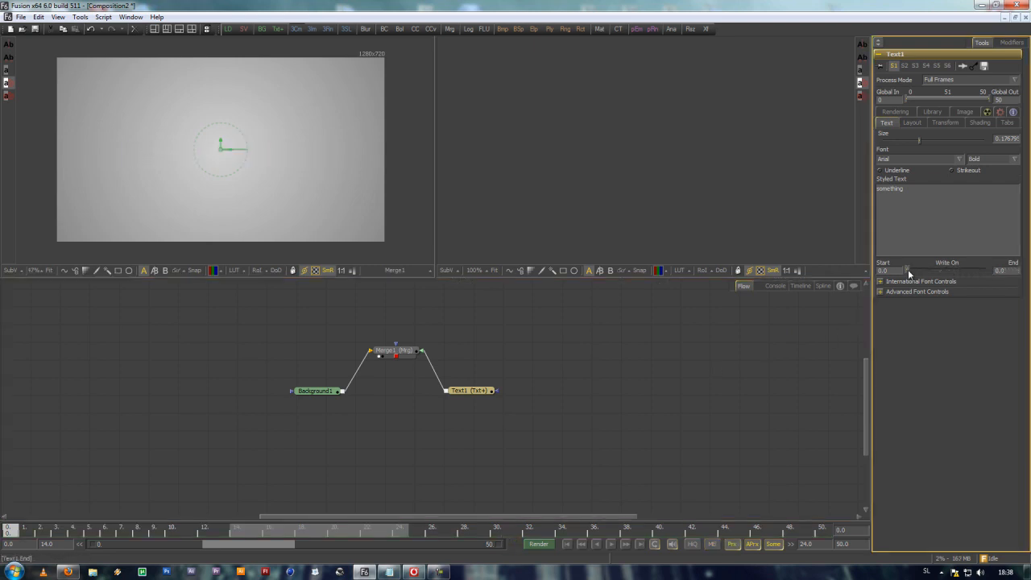
pyautogui.rightClick(908, 269)
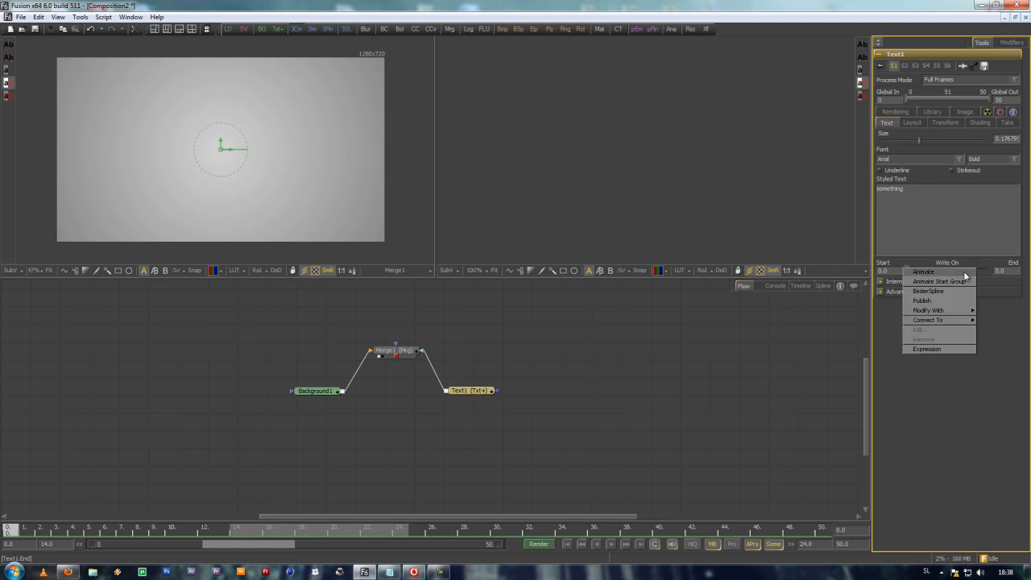
pyautogui.click(963, 271)
pyautogui.click(804, 343)
# Key Text1's Write On End at 1.0 on frame 40.
pyautogui.moveTo(392, 530); pyautogui.dragTo(663, 529)
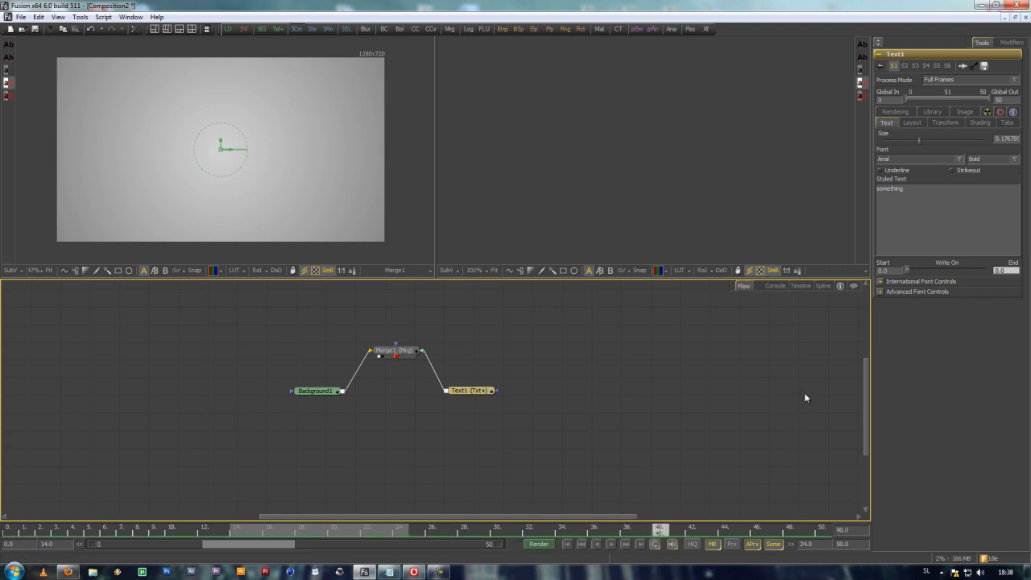
pyautogui.moveTo(909, 269); pyautogui.dragTo(989, 267)
pyautogui.rightClick(971, 270)
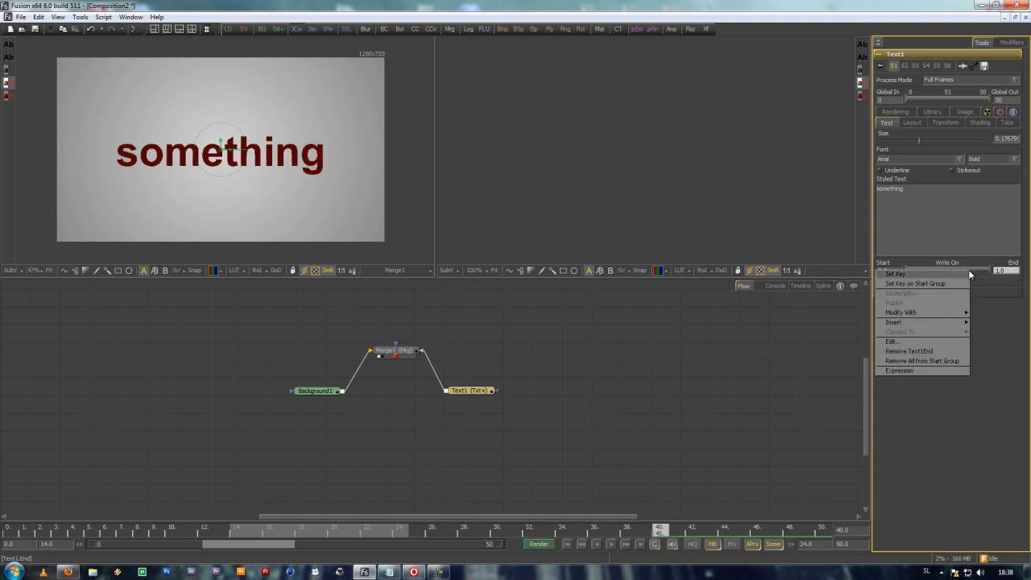
pyautogui.click(955, 275)
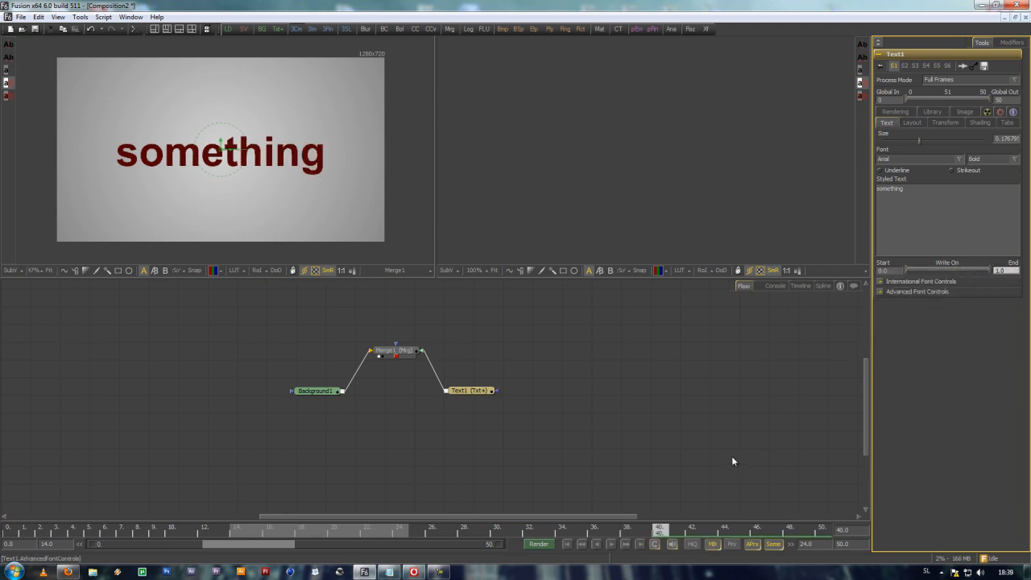
# Preview the write-on animation from frame 0 within the current playback range.
pyautogui.moveTo(659, 532); pyautogui.dragTo(8, 536)
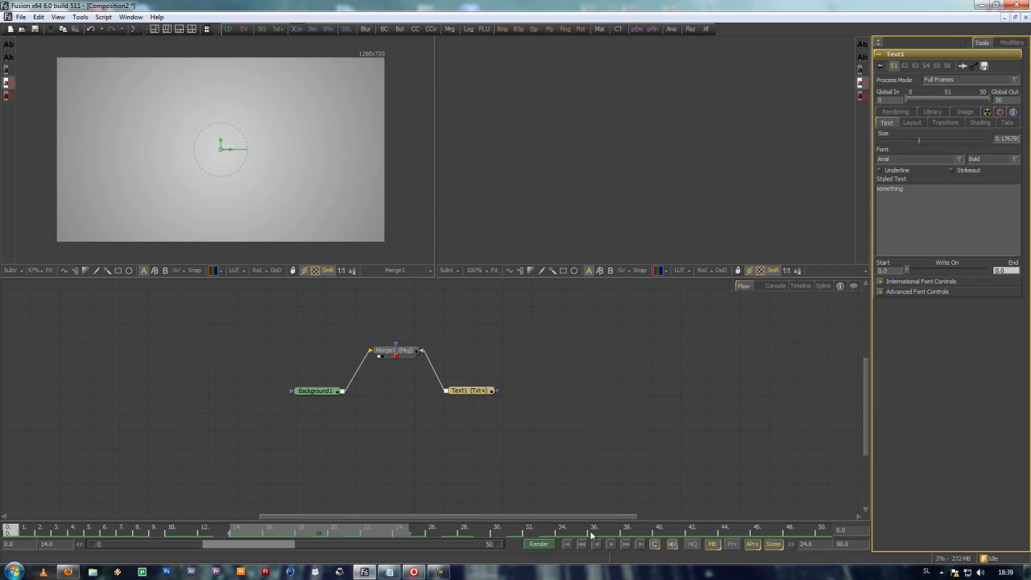
pyautogui.click(611, 545)
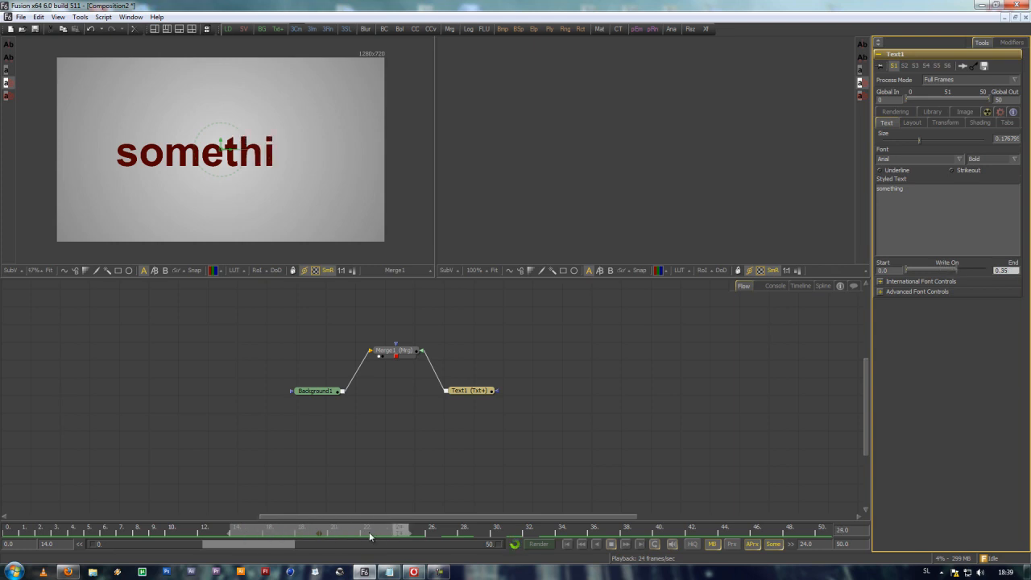
pyautogui.click(610, 546)
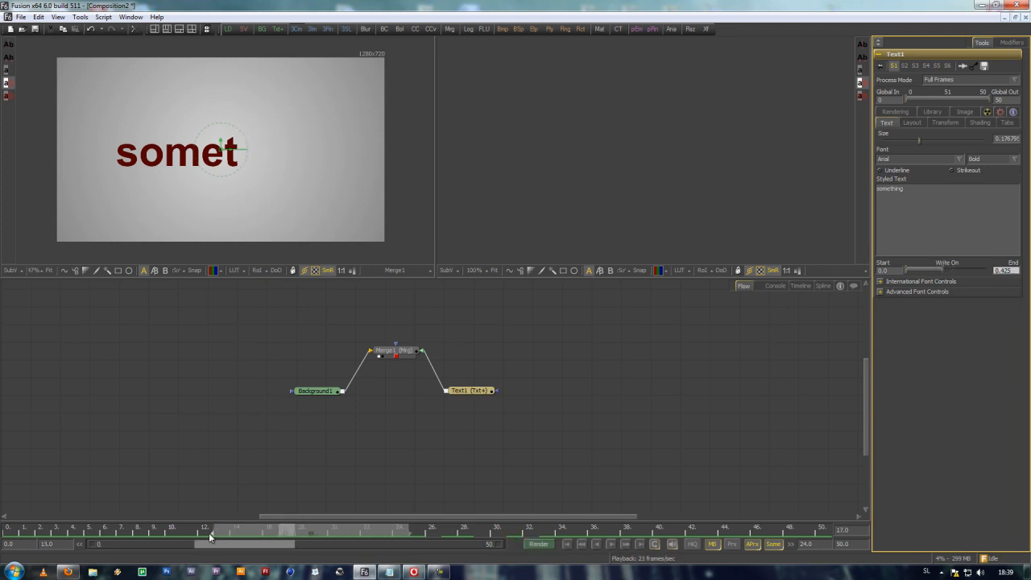
# Extend the render range to frames 0 to 50 and play the write-on animation through it.
pyautogui.moveTo(227, 534); pyautogui.dragTo(2, 530)
pyautogui.moveTo(409, 536); pyautogui.dragTo(947, 536)
pyautogui.click(610, 545)
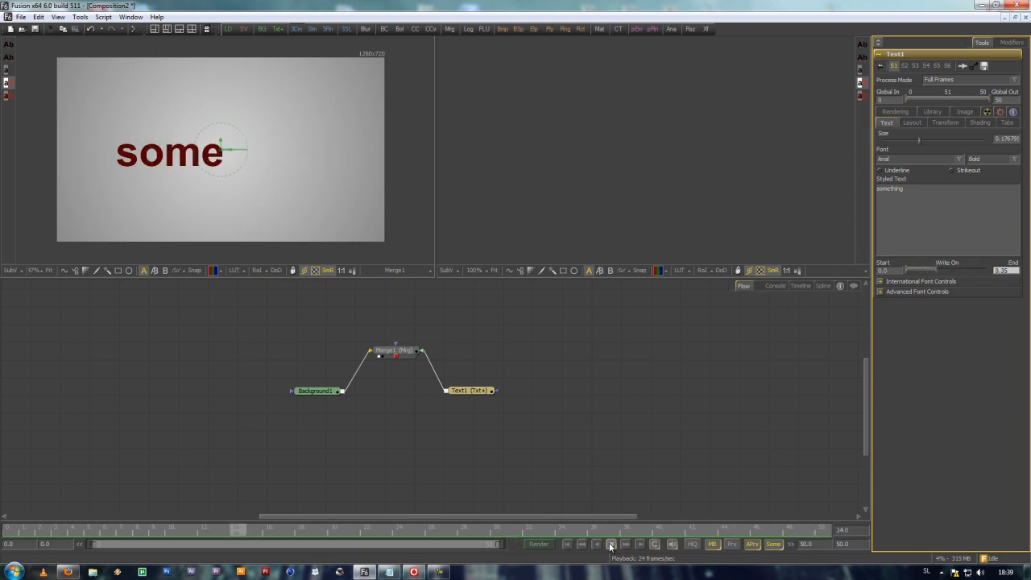
pyautogui.click(611, 545)
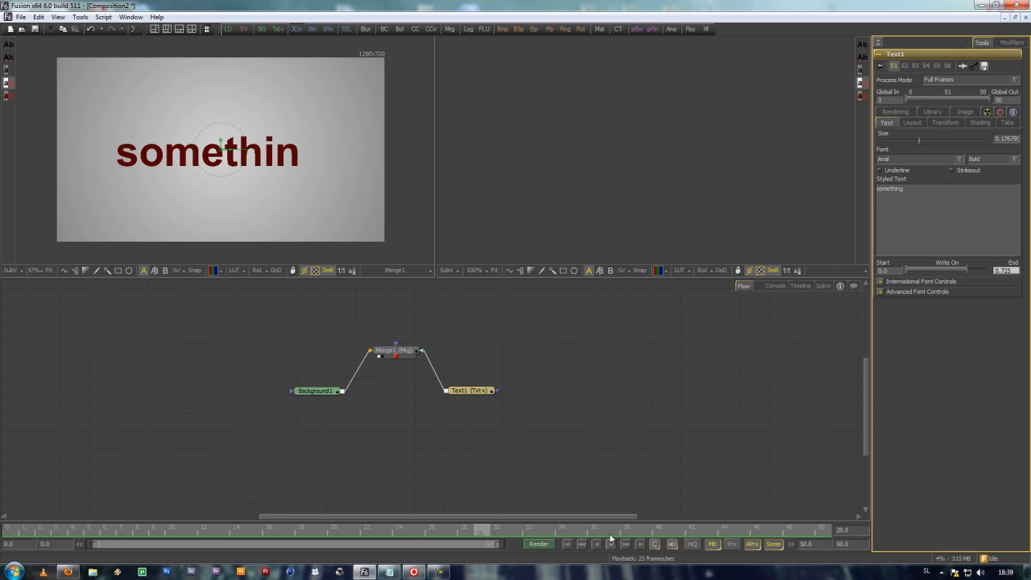
# Examine Text1's End keyframes at frames 0 and 40 in the Timeline.
pyautogui.click(800, 286)
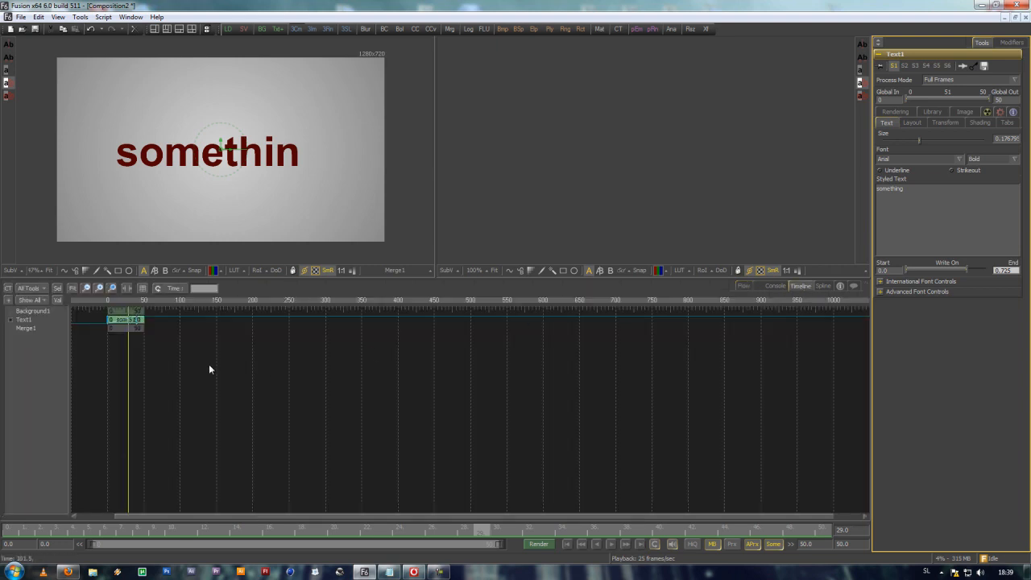
pyautogui.moveTo(161, 356); pyautogui.dragTo(825, 337)
pyautogui.moveTo(422, 398); pyautogui.dragTo(753, 387)
pyautogui.moveTo(449, 392); pyautogui.dragTo(690, 385)
pyautogui.moveTo(479, 374); pyautogui.dragTo(823, 369)
pyautogui.moveTo(471, 384); pyautogui.dragTo(448, 393)
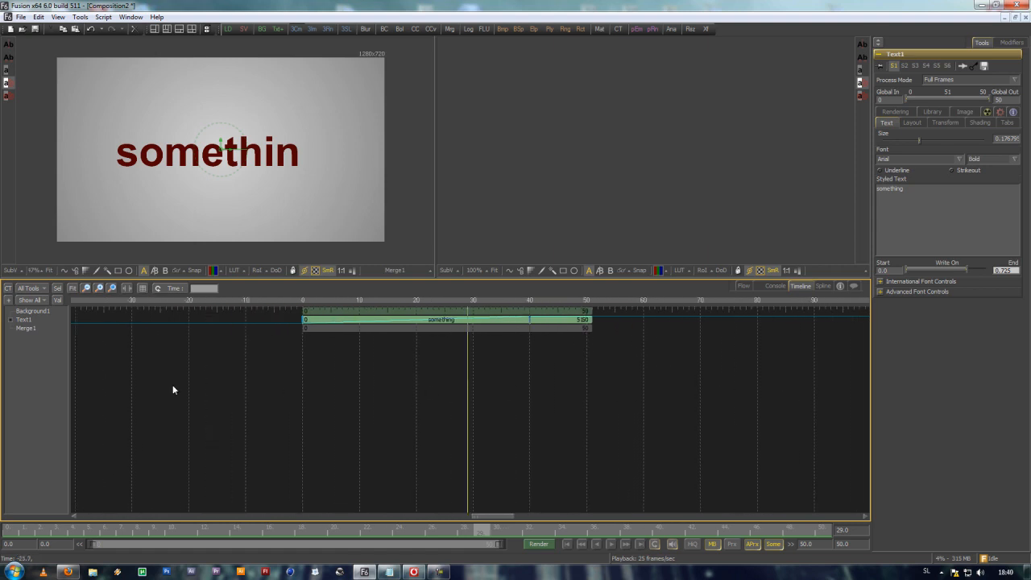
pyautogui.click(11, 323)
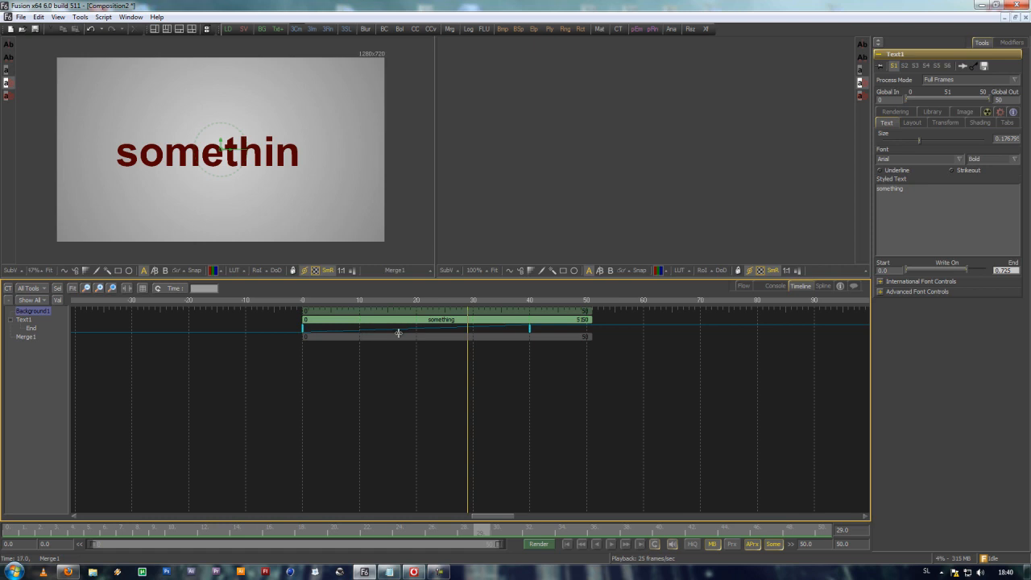
pyautogui.click(528, 329)
# Display Text1's End curve in the Spline editor, framed so both keyframes are clearly spread out.
pyautogui.click(822, 286)
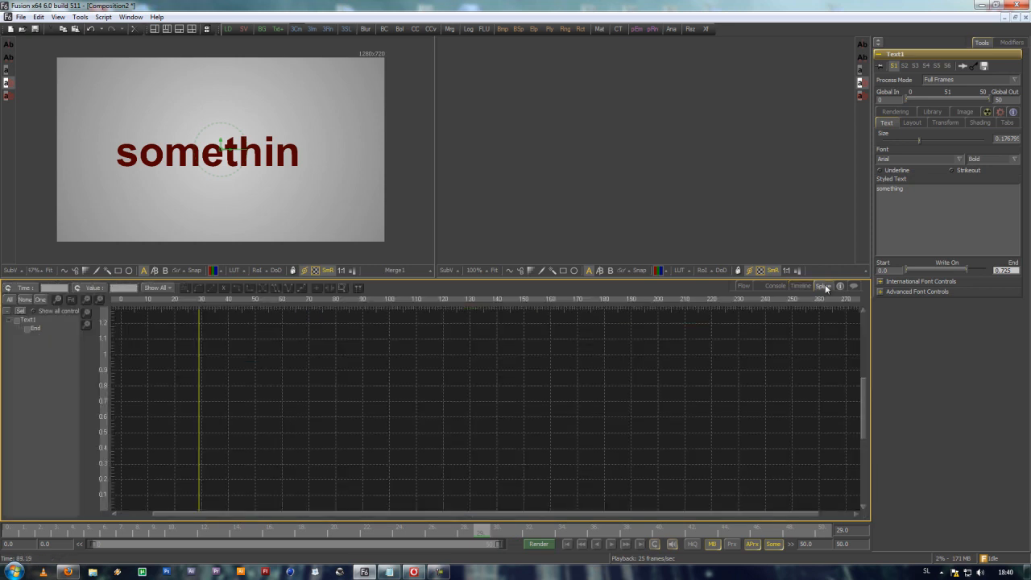
pyautogui.click(18, 321)
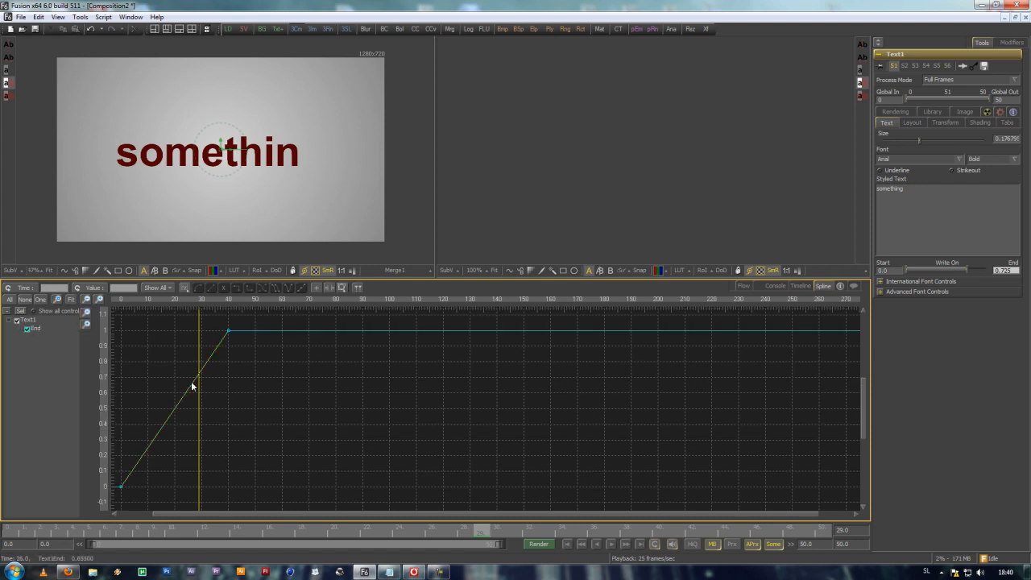
pyautogui.moveTo(178, 408); pyautogui.dragTo(541, 404)
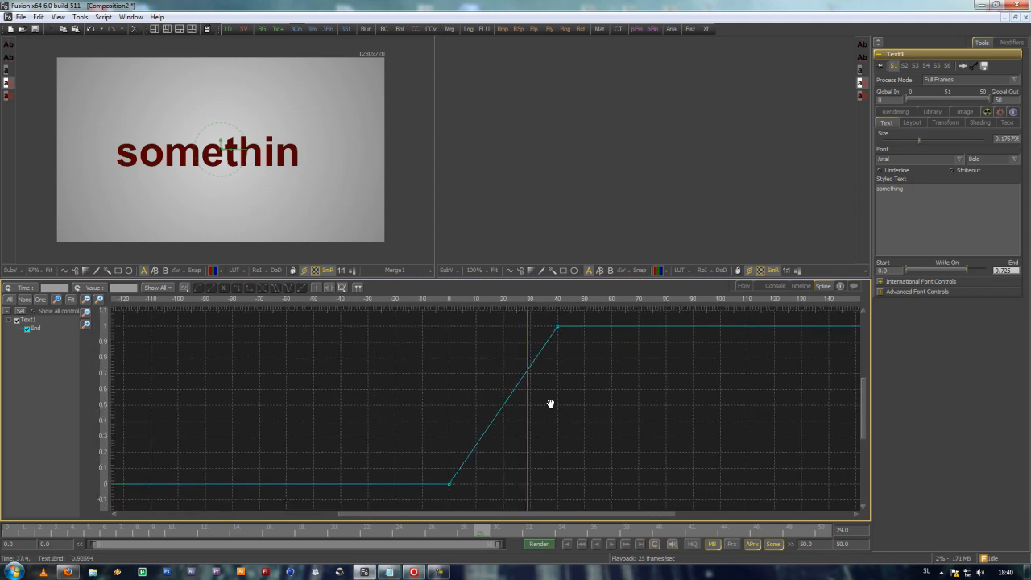
pyautogui.moveTo(551, 404)
pyautogui.mouseDown()
pyautogui.moveTo(619, 396)
pyautogui.moveTo(573, 399)
pyautogui.moveTo(583, 398)
pyautogui.mouseUp()
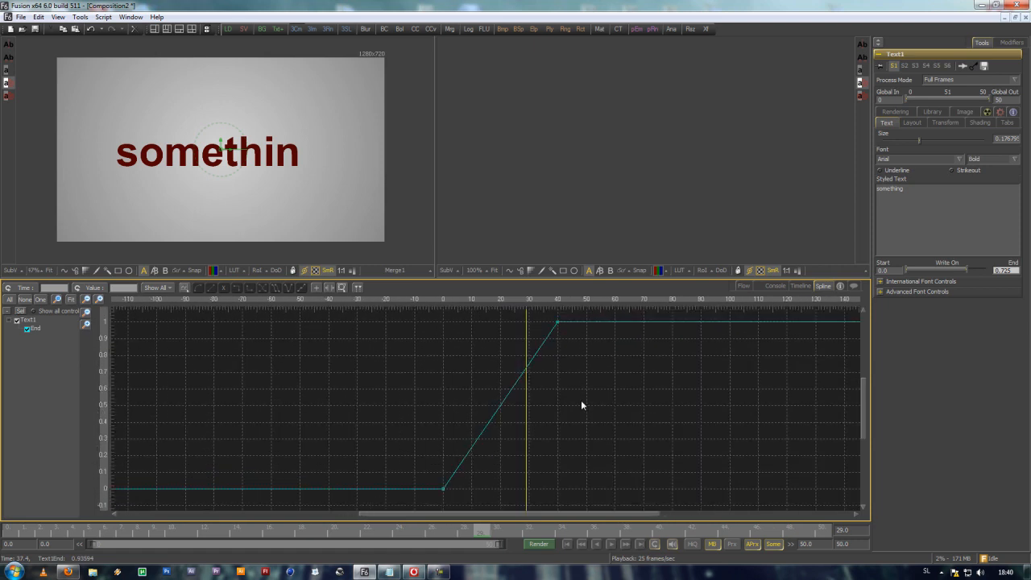
pyautogui.click(100, 301)
pyautogui.click(100, 301)
pyautogui.click(86, 300)
pyautogui.click(86, 323)
pyautogui.click(87, 314)
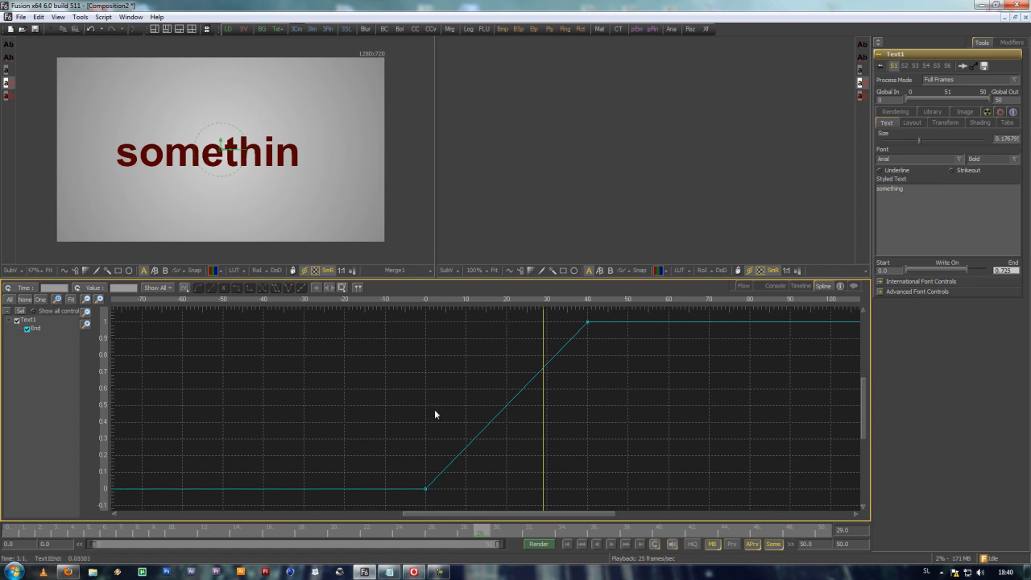
# Try smoothing both End keyframes and lengthening the frame 40 keyframe's handle back to about frame 23.
pyautogui.moveTo(395, 501); pyautogui.dragTo(617, 314)
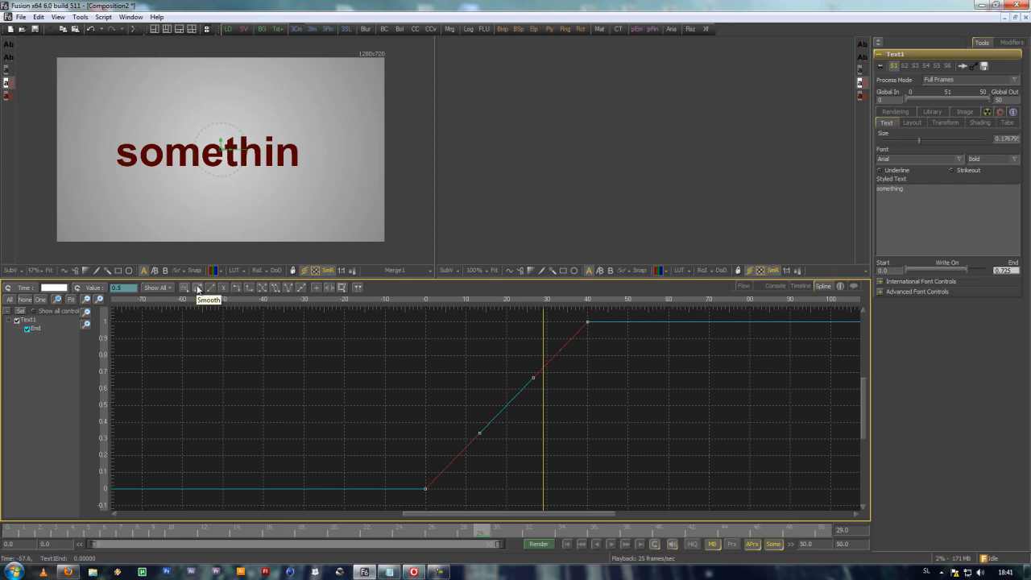
pyautogui.click(199, 289)
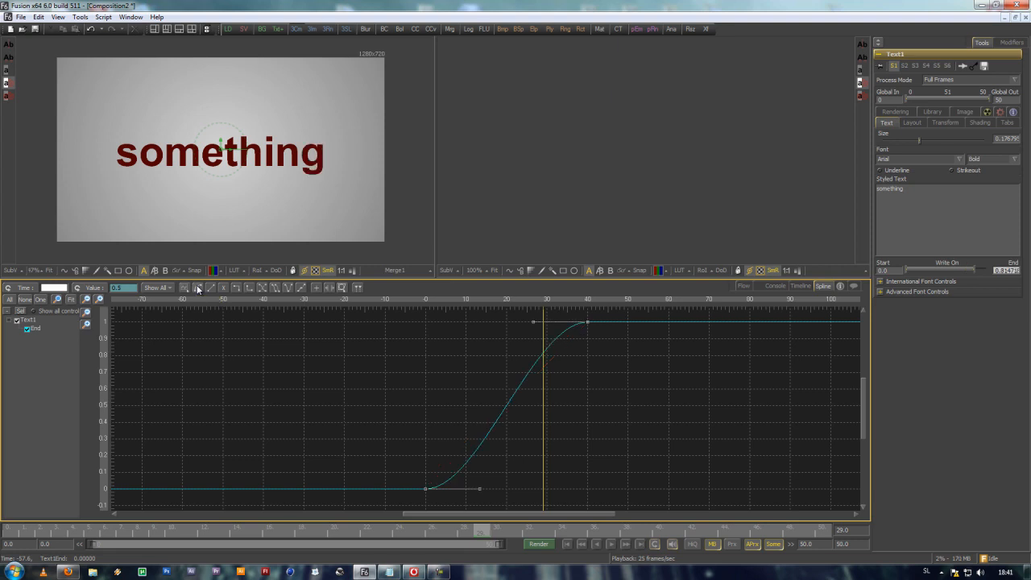
pyautogui.moveTo(583, 337); pyautogui.dragTo(605, 309)
pyautogui.moveTo(535, 322)
pyautogui.mouseDown()
pyautogui.moveTo(617, 405)
pyautogui.moveTo(532, 365)
pyautogui.moveTo(507, 325)
pyautogui.moveTo(518, 323)
pyautogui.mouseUp()
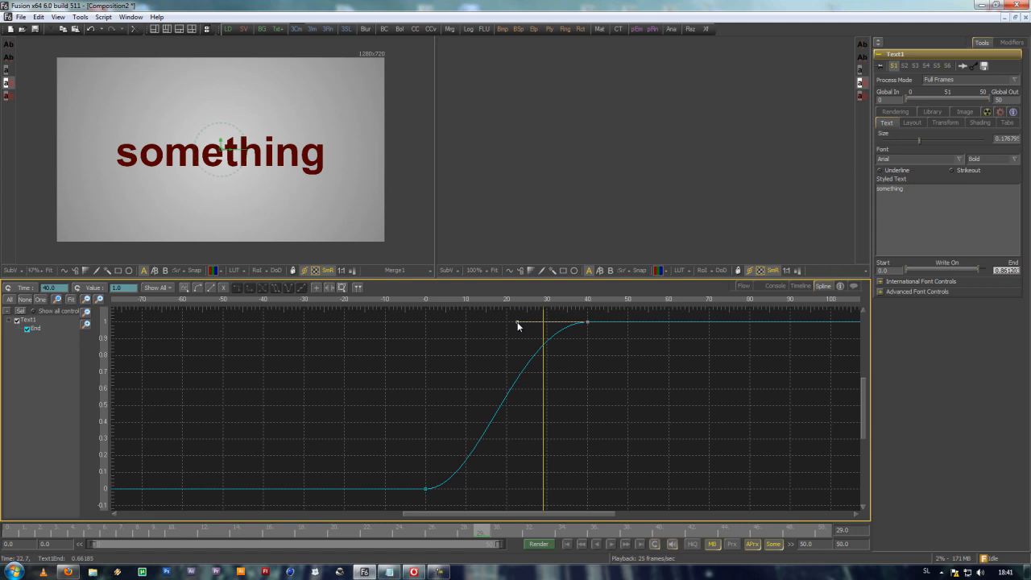
# Reset both End keyframes to linear and smooth them again.
pyautogui.moveTo(414, 500); pyautogui.dragTo(615, 306)
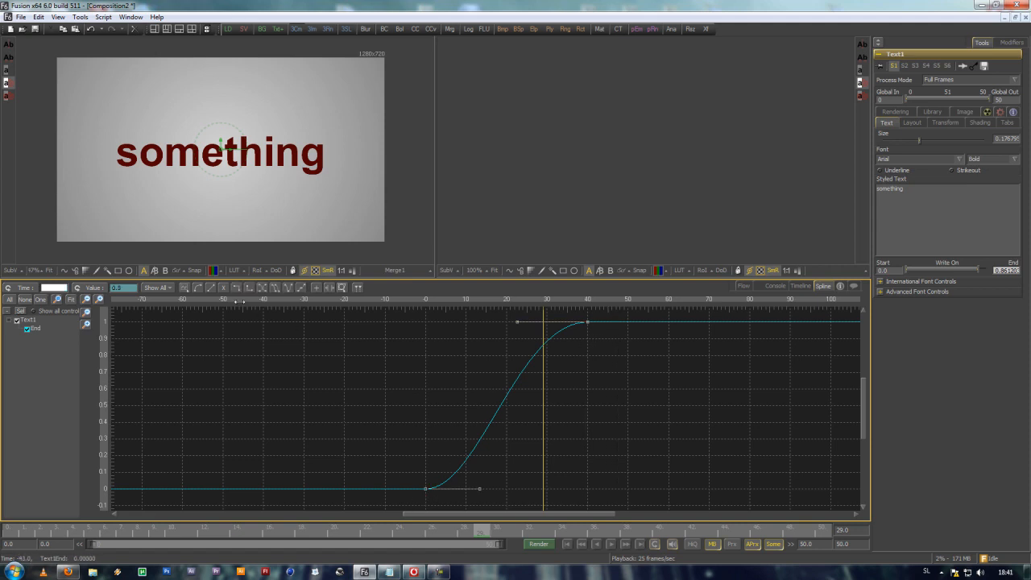
pyautogui.click(211, 288)
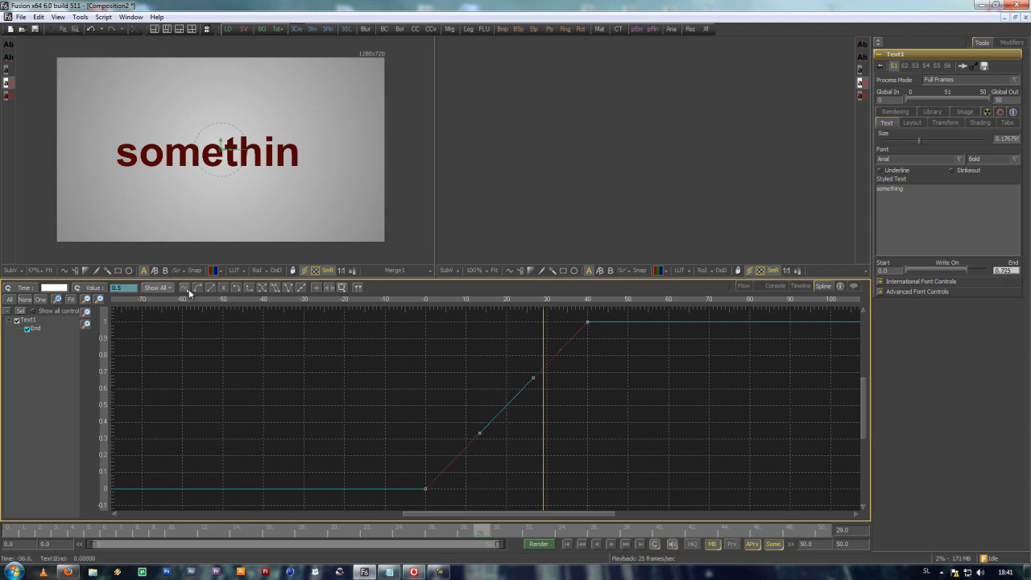
pyautogui.click(198, 289)
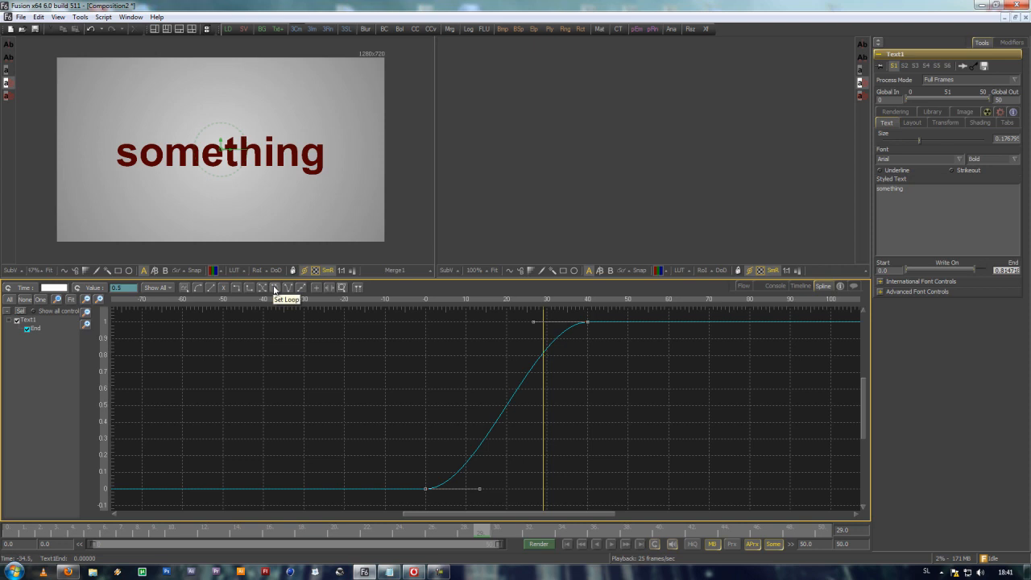
# Set the End curve to loop and move the current time to frame 25.
pyautogui.click(275, 287)
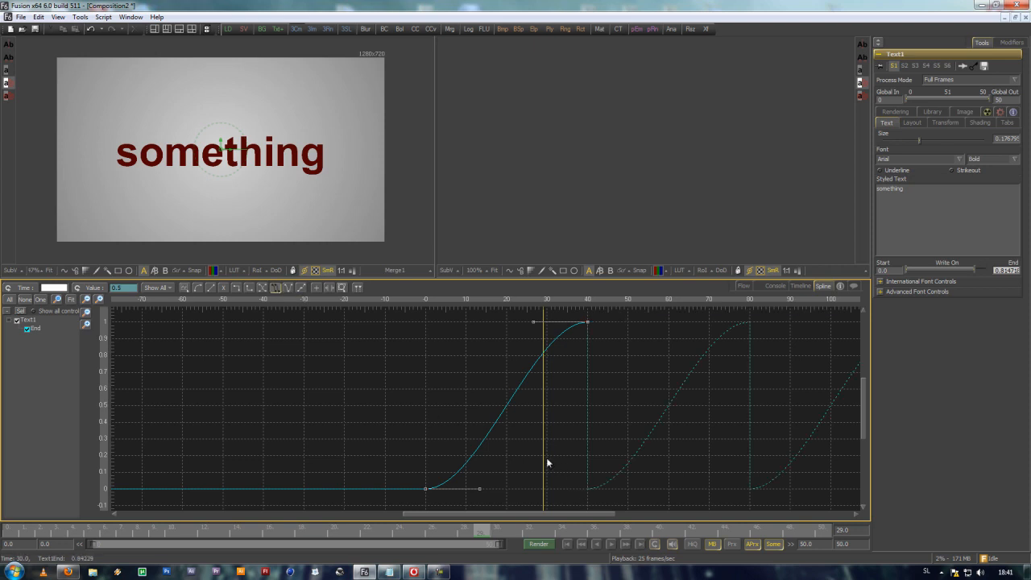
pyautogui.moveTo(543, 456); pyautogui.dragTo(548, 432)
pyautogui.moveTo(852, 544); pyautogui.dragTo(795, 546)
pyautogui.moveTo(546, 390); pyautogui.dragTo(525, 382)
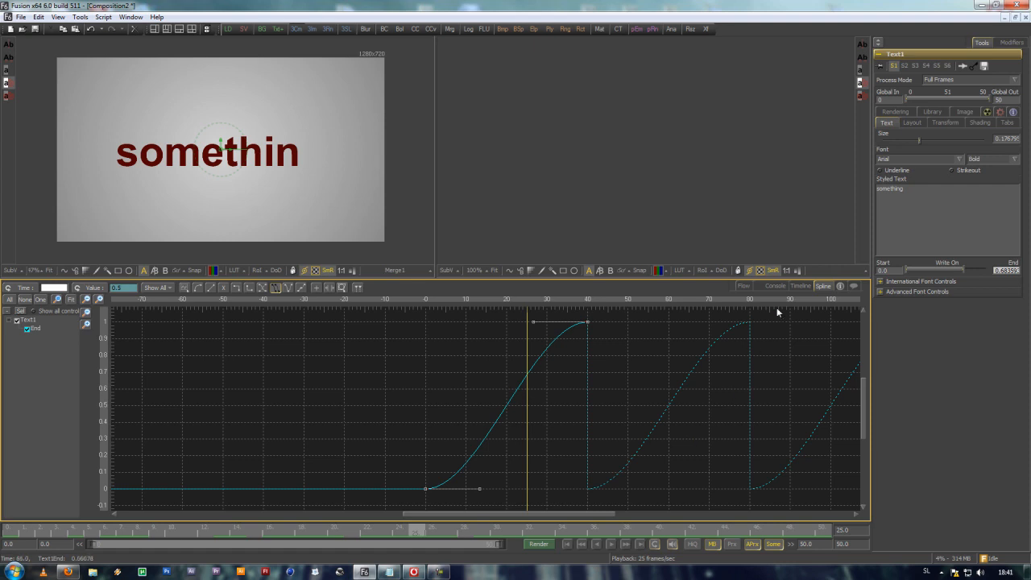
# Return to the Flow, open Merge1's settings and review its Apply Mode options, keeping Normal.
pyautogui.click(741, 285)
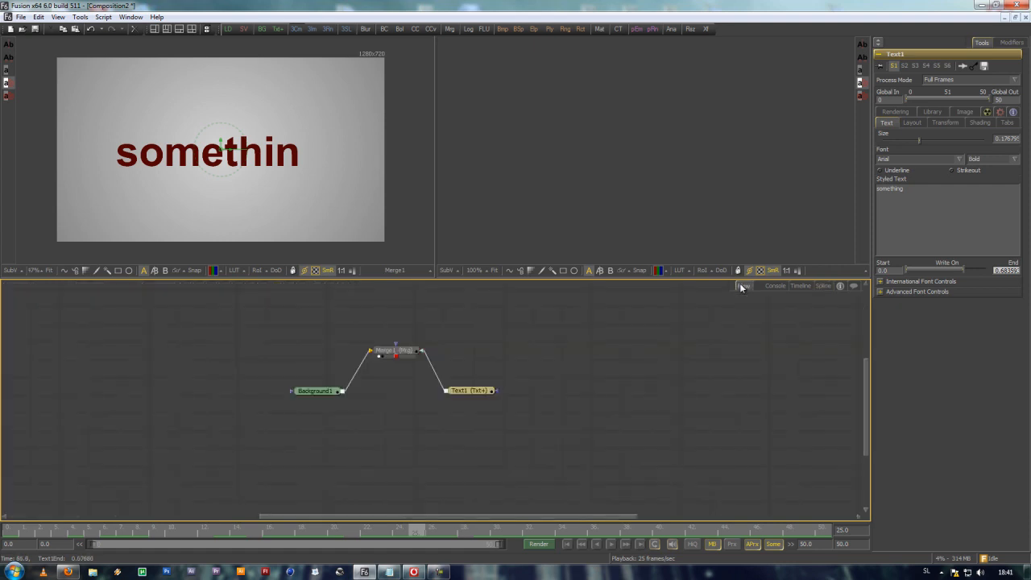
pyautogui.moveTo(671, 418)
pyautogui.mouseDown()
pyautogui.moveTo(666, 402)
pyautogui.moveTo(658, 419)
pyautogui.mouseUp()
pyautogui.click(379, 355)
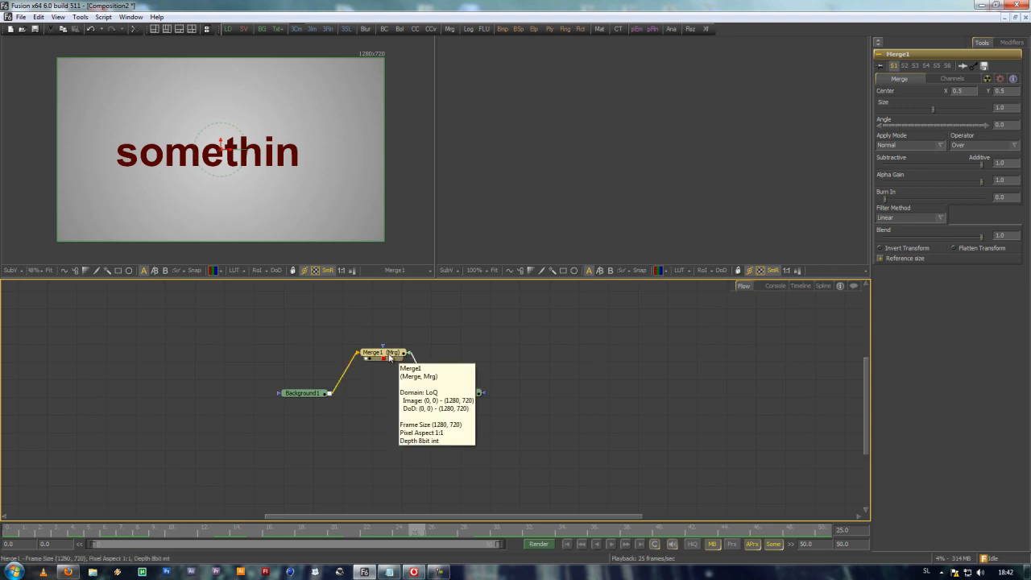
pyautogui.click(899, 146)
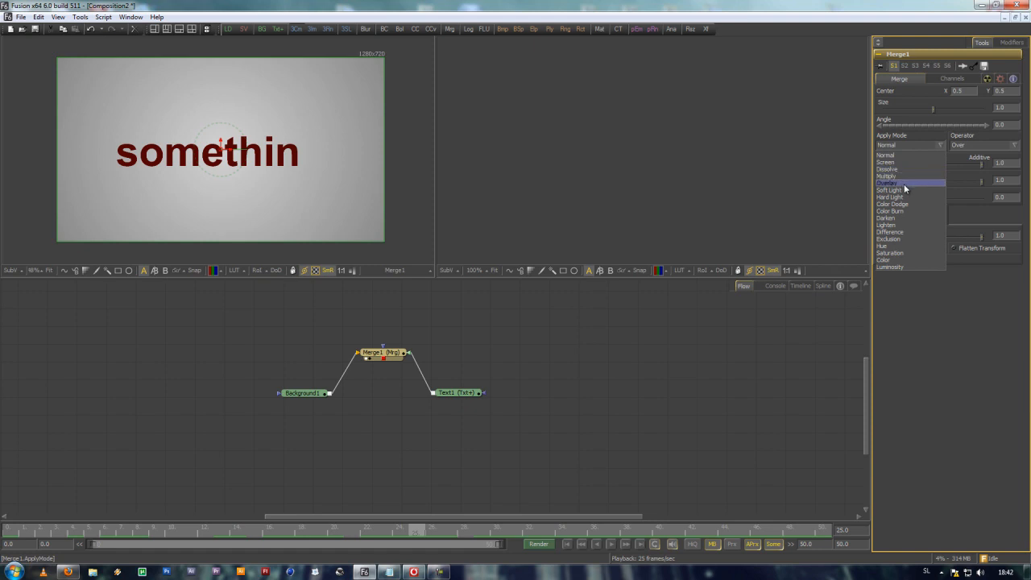
pyautogui.click(919, 145)
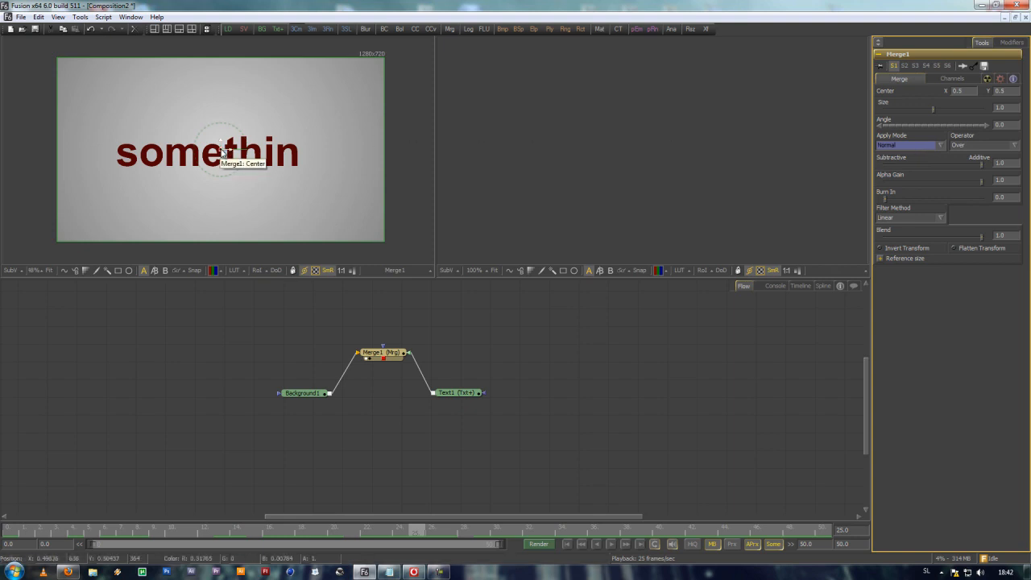
# Reposition the merged text to a Merge1 Center of about X 0.572, Y 0.62 and rotate it to about -0.86 degrees.
pyautogui.moveTo(221, 150); pyautogui.dragTo(254, 146)
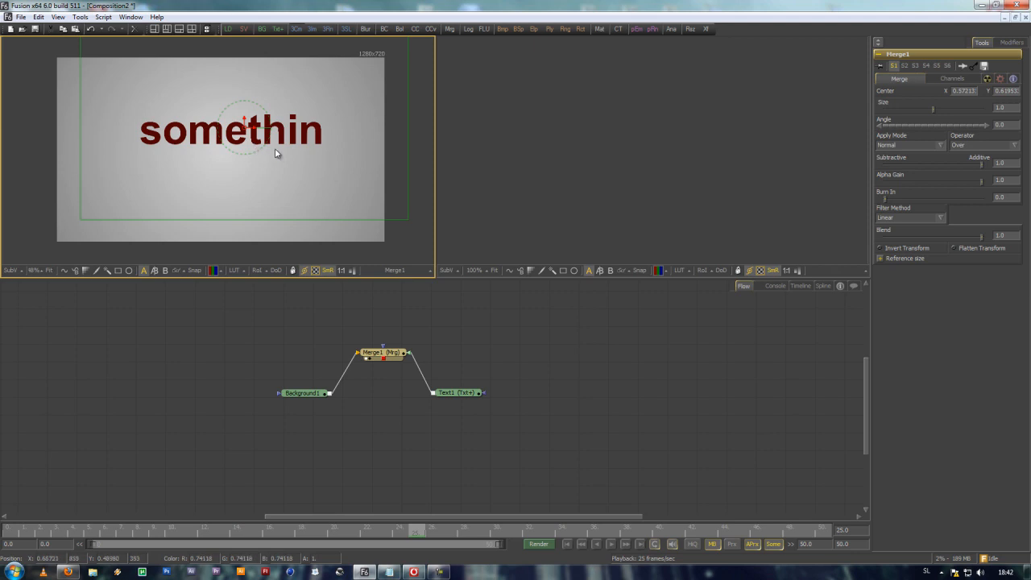
pyautogui.moveTo(263, 150)
pyautogui.mouseDown()
pyautogui.moveTo(240, 156)
pyautogui.moveTo(266, 138)
pyautogui.moveTo(250, 159)
pyautogui.mouseUp()
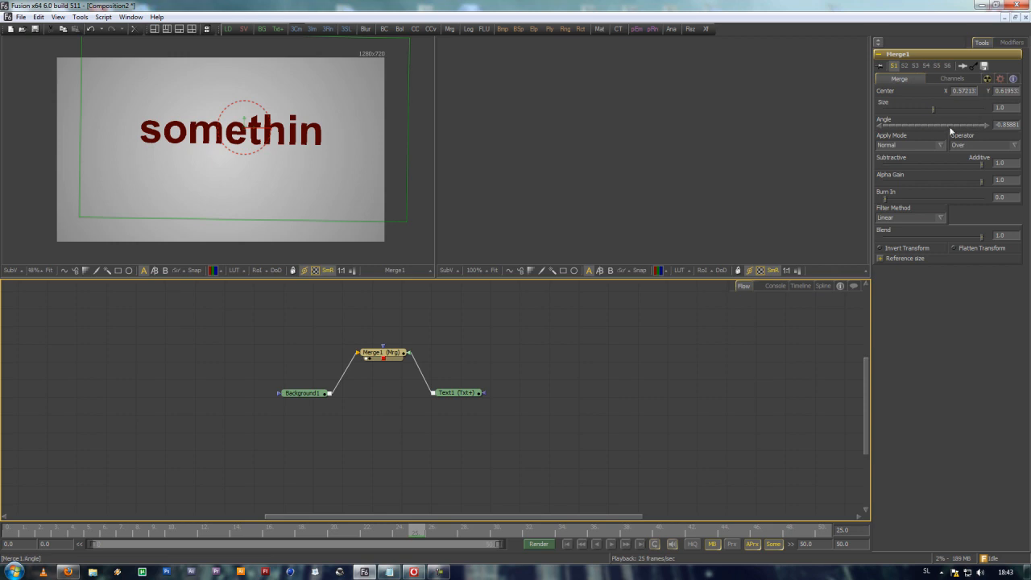
# Animate Merge1's Center and Angle with starting keyframes at frame 10.
pyautogui.moveTo(422, 535); pyautogui.dragTo(177, 530)
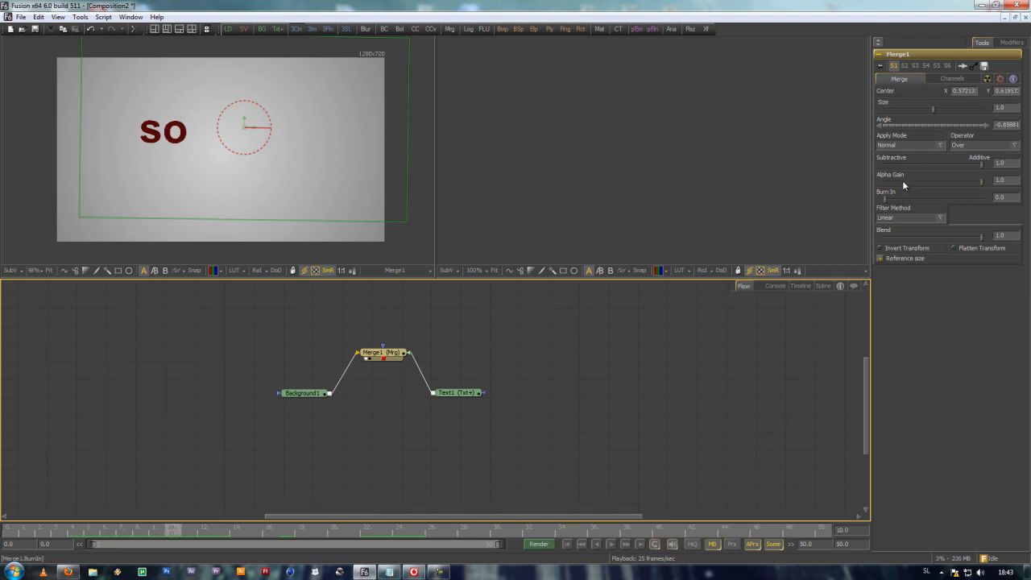
pyautogui.rightClick(888, 92)
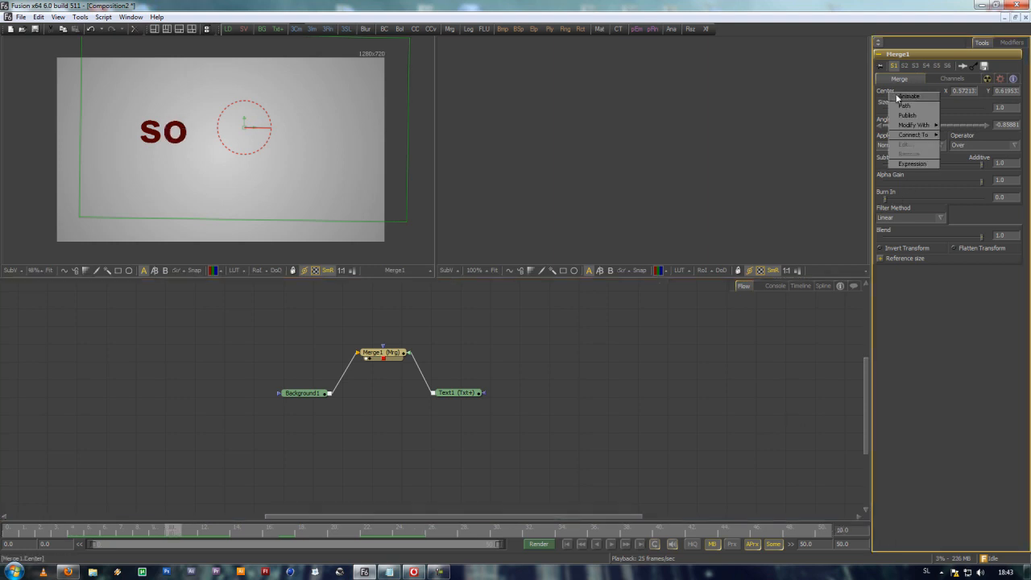
pyautogui.click(896, 96)
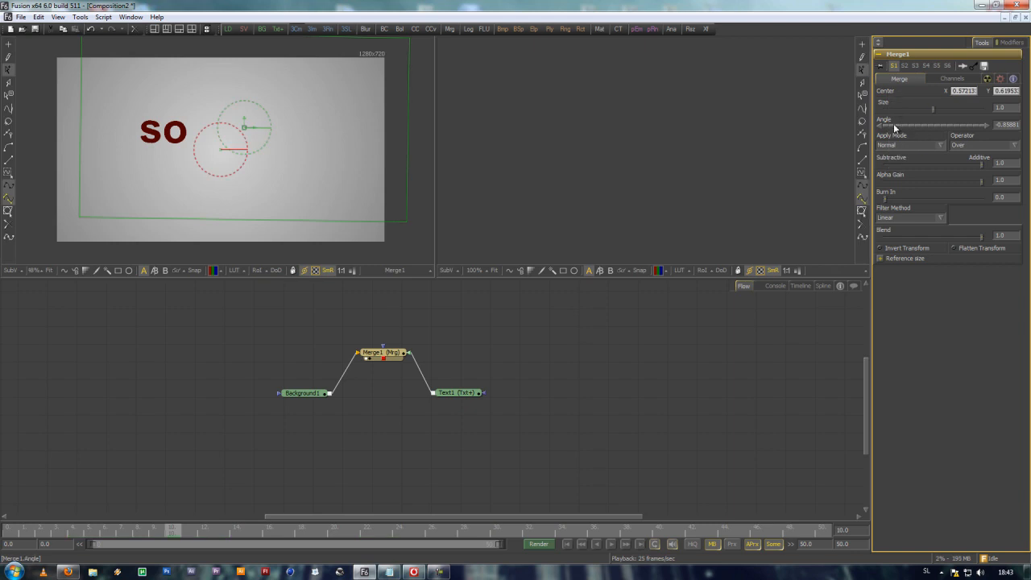
pyautogui.rightClick(894, 124)
pyautogui.click(901, 131)
pyautogui.rightClick(901, 136)
pyautogui.click(894, 136)
pyautogui.rightClick(891, 163)
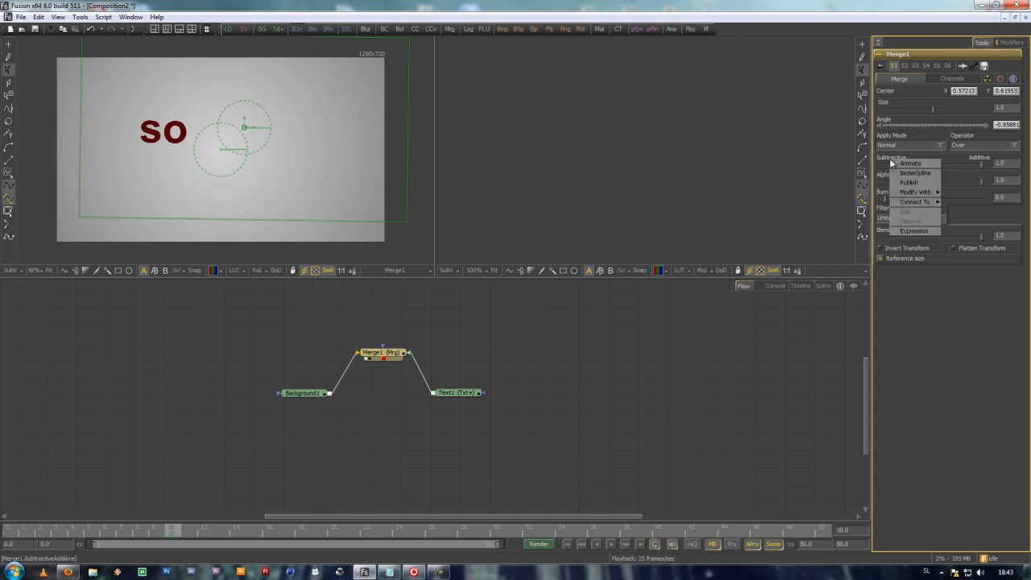
pyautogui.click(888, 162)
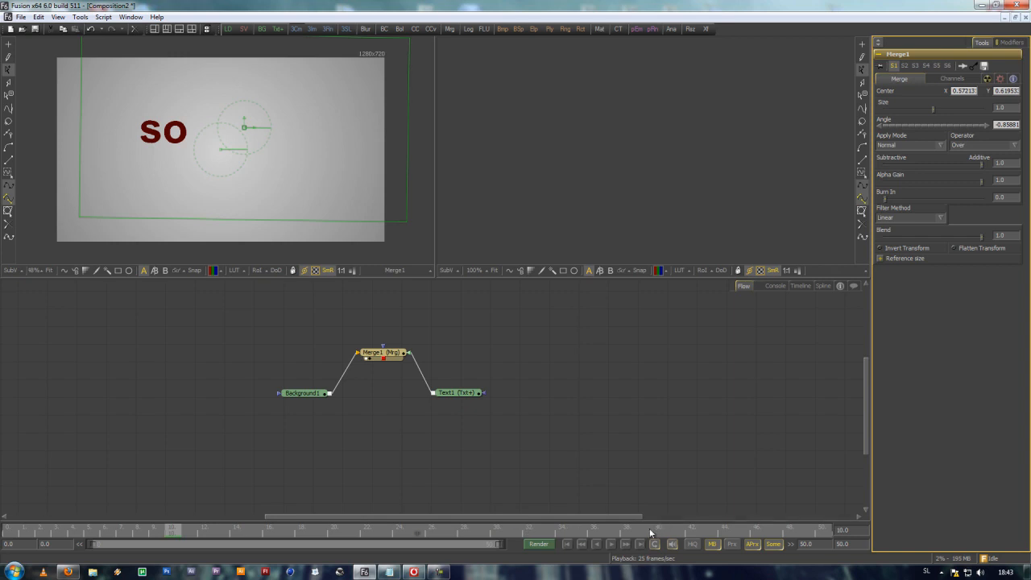
# At frame 50, rotate the text to about 174.4 degrees, move its center to about X 0.708, Y 0.331, and review the motion back to frame 10.
pyautogui.click(649, 529)
pyautogui.moveTo(652, 531); pyautogui.dragTo(824, 529)
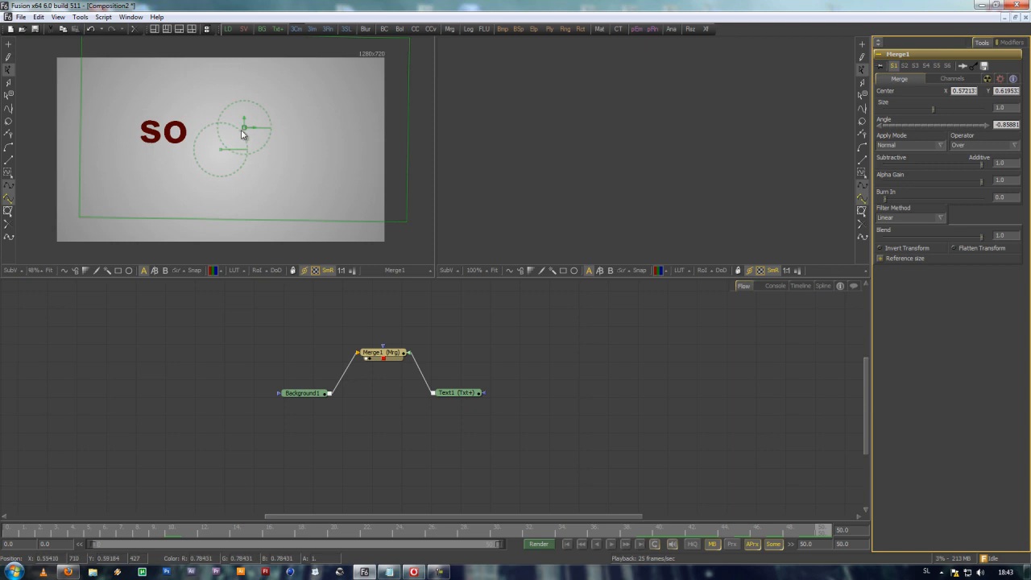
pyautogui.moveTo(244, 130); pyautogui.dragTo(328, 177)
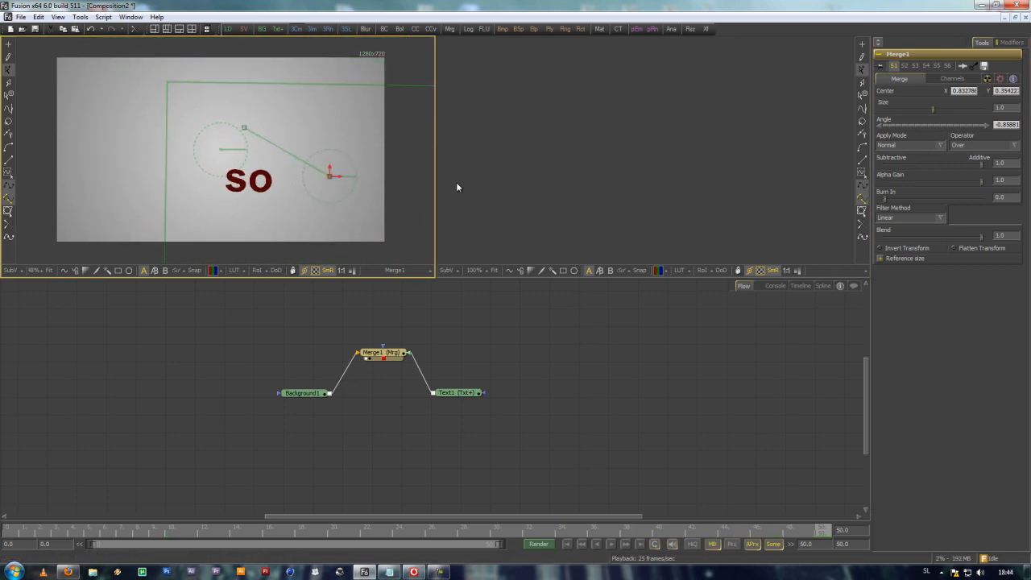
pyautogui.moveTo(336, 163); pyautogui.dragTo(323, 212)
pyautogui.moveTo(330, 176); pyautogui.dragTo(288, 185)
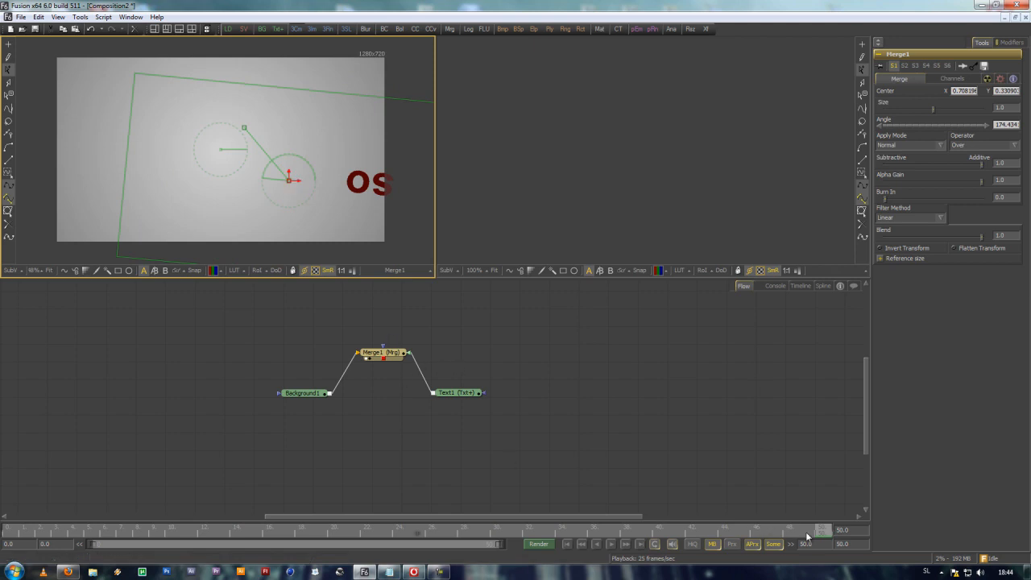
pyautogui.moveTo(820, 531); pyautogui.dragTo(168, 535)
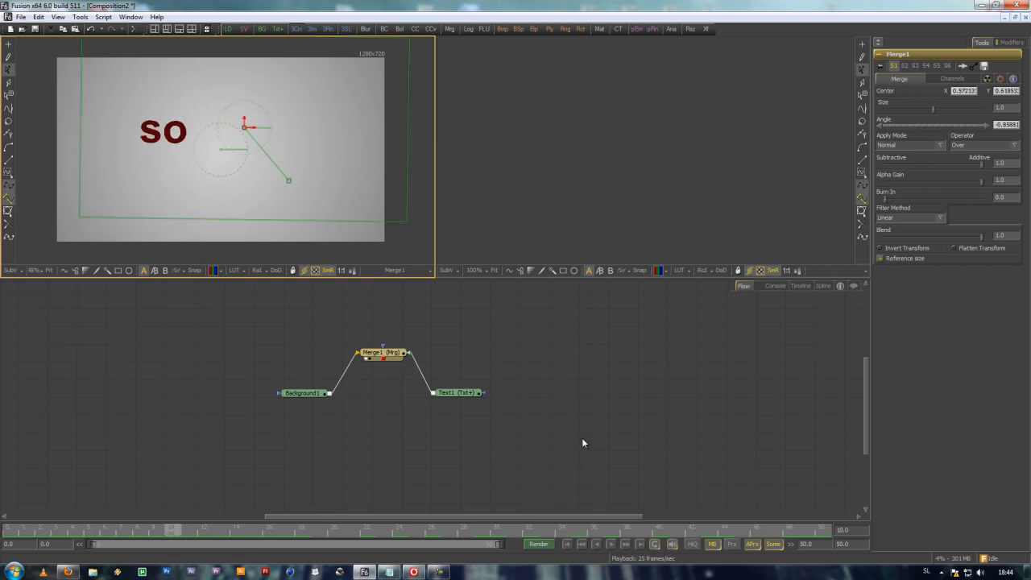
# At frame 7, set Merge1's Blend to 0 and animate it.
pyautogui.click(387, 355)
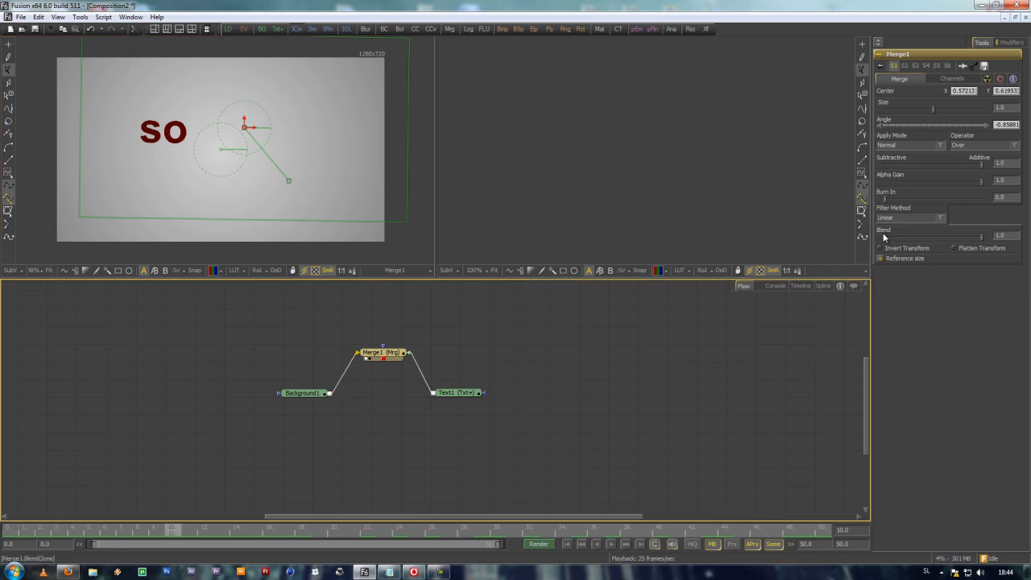
pyautogui.moveTo(171, 531); pyautogui.dragTo(134, 534)
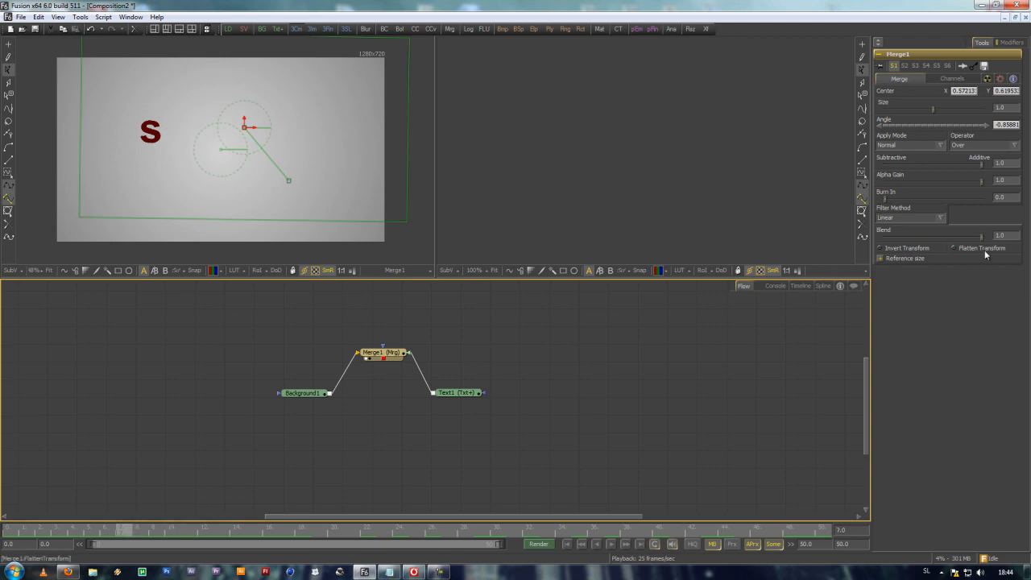
pyautogui.moveTo(985, 237); pyautogui.dragTo(904, 238)
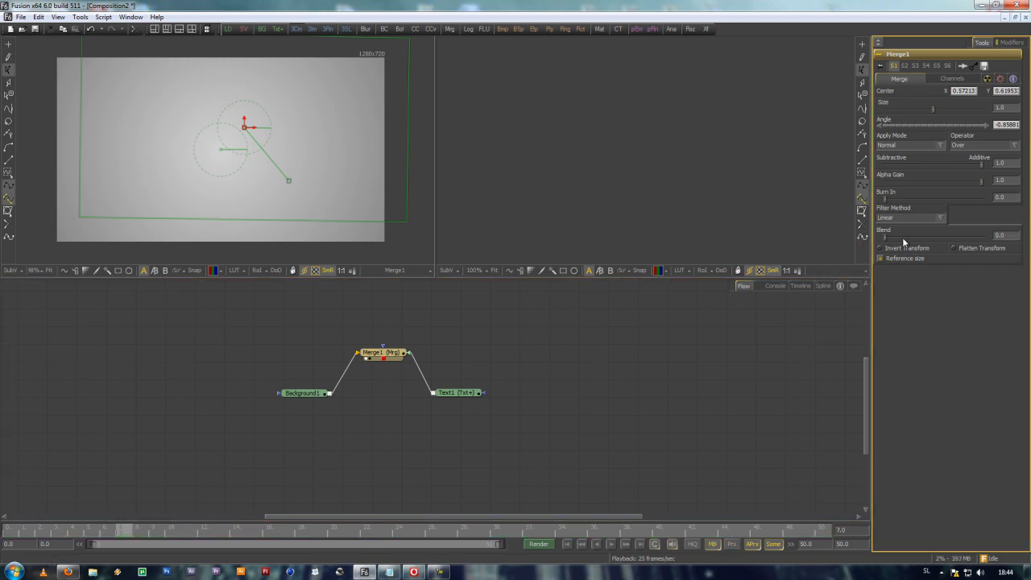
pyautogui.rightClick(903, 237)
pyautogui.click(910, 243)
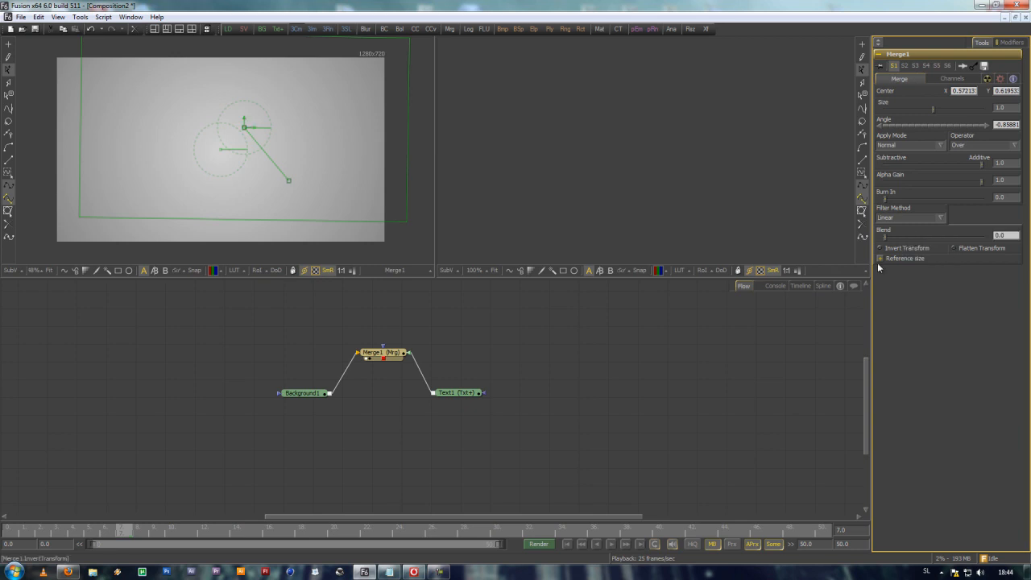
# Keyframe Merge1's Blend at 1.0 on frame 30 and scrub back to frame 0 to review the fade-in.
pyautogui.moveTo(405, 531); pyautogui.dragTo(495, 533)
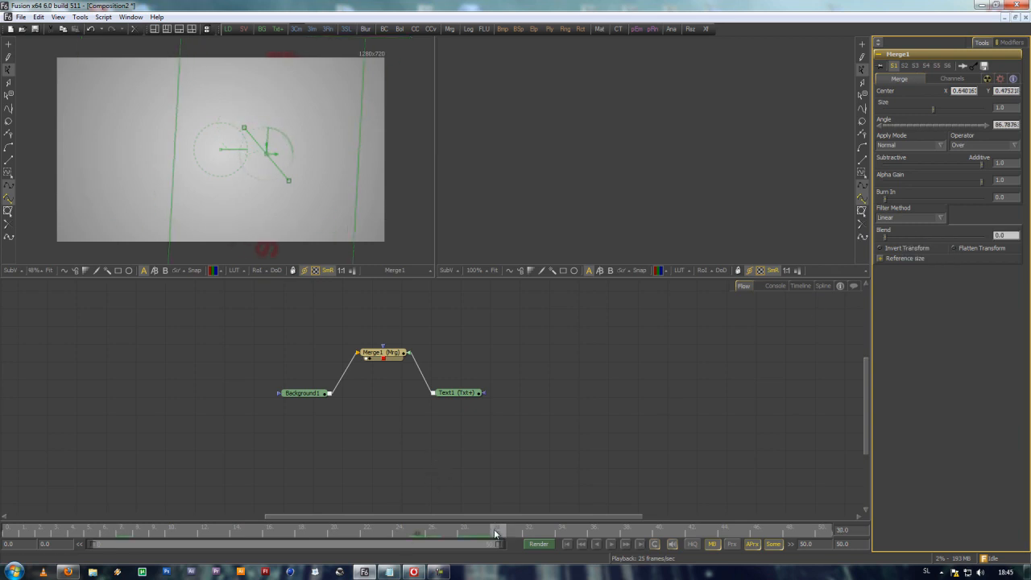
pyautogui.moveTo(886, 242); pyautogui.dragTo(1002, 234)
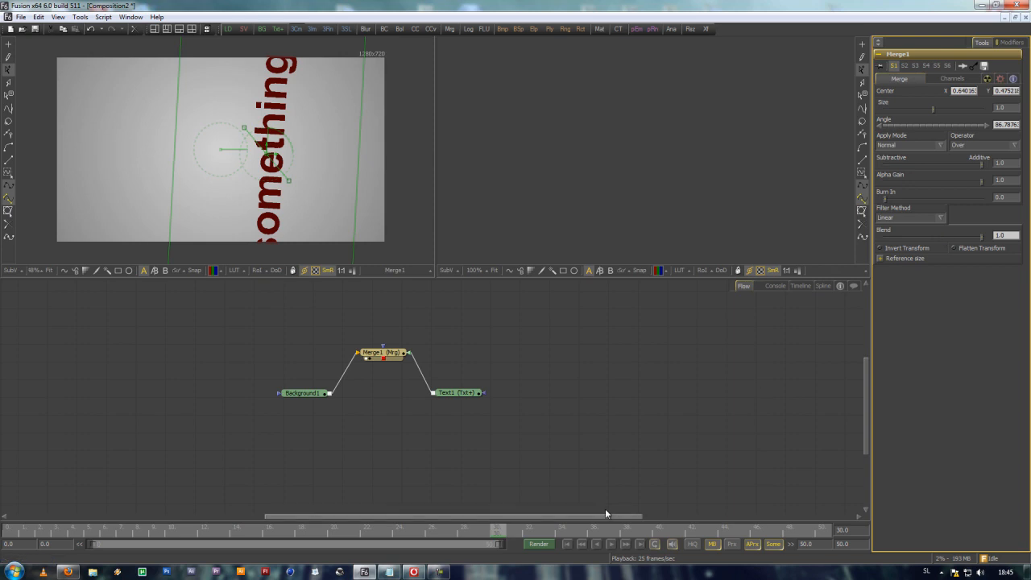
pyautogui.moveTo(510, 531); pyautogui.dragTo(11, 497)
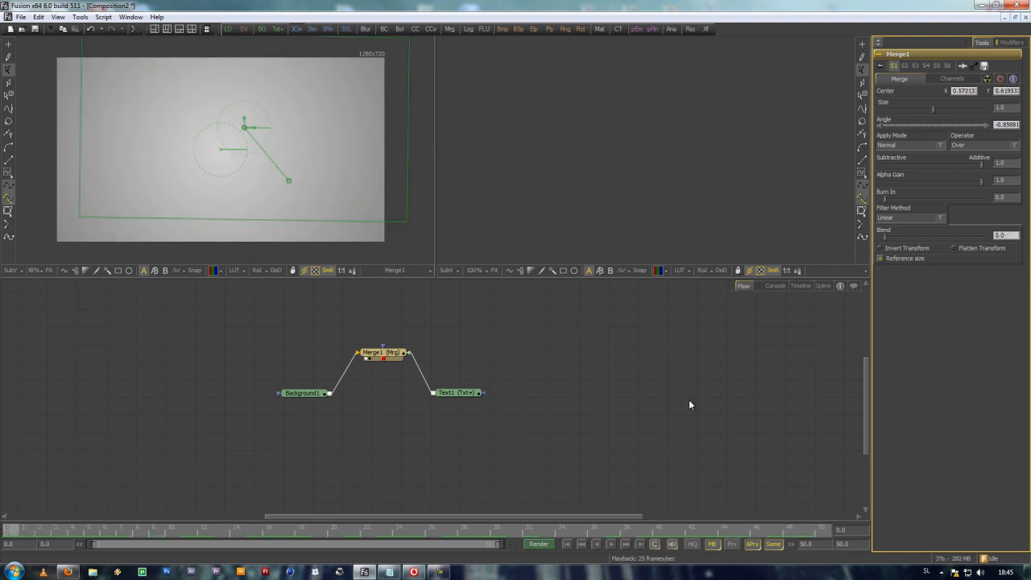
# Smooth all animation keyframes in the Spline editor and scrub to frame 8 to check the motion.
pyautogui.click(822, 286)
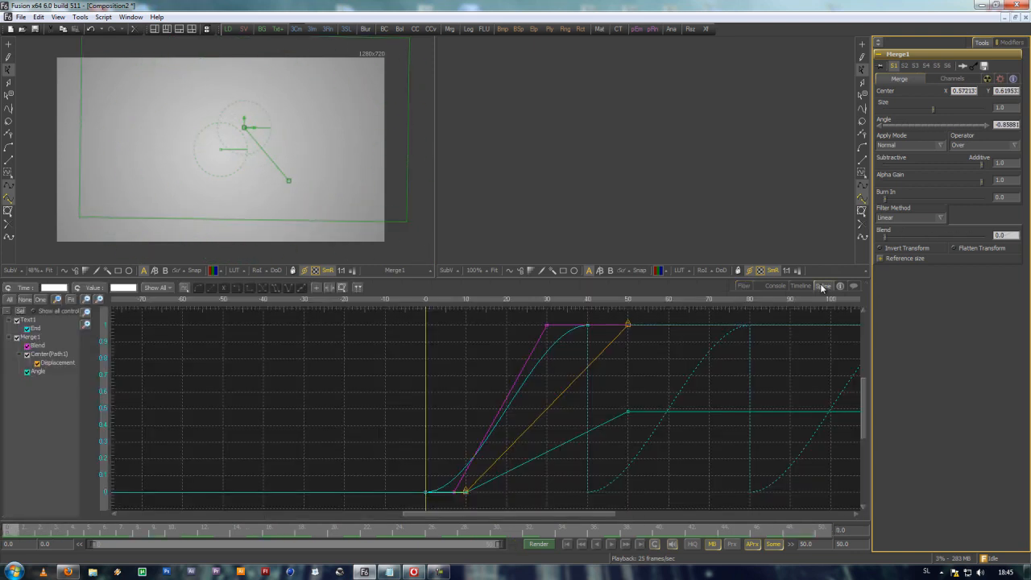
pyautogui.moveTo(573, 458); pyautogui.dragTo(527, 460)
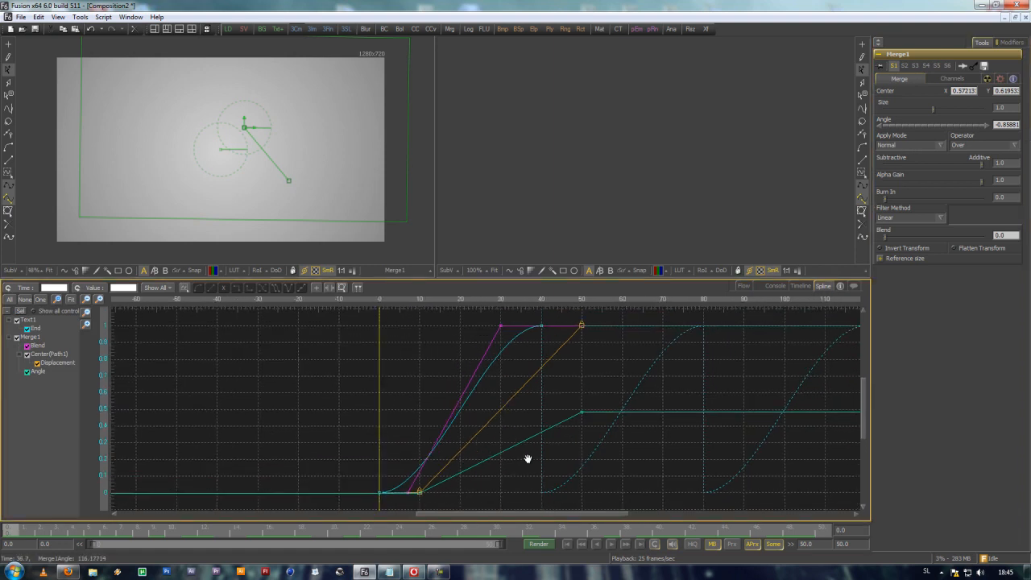
pyautogui.moveTo(355, 506); pyautogui.dragTo(619, 319)
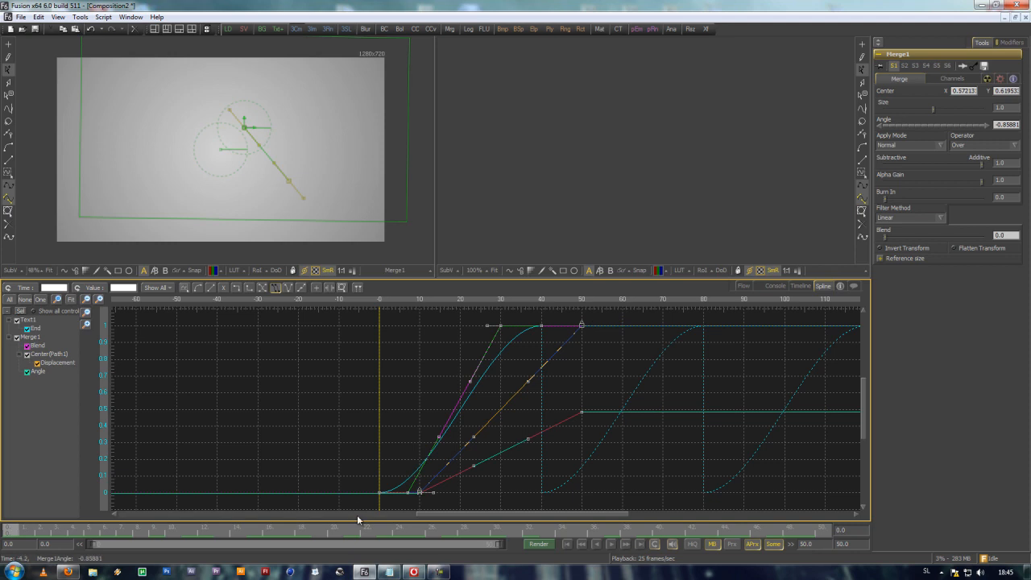
pyautogui.moveTo(352, 502); pyautogui.dragTo(613, 312)
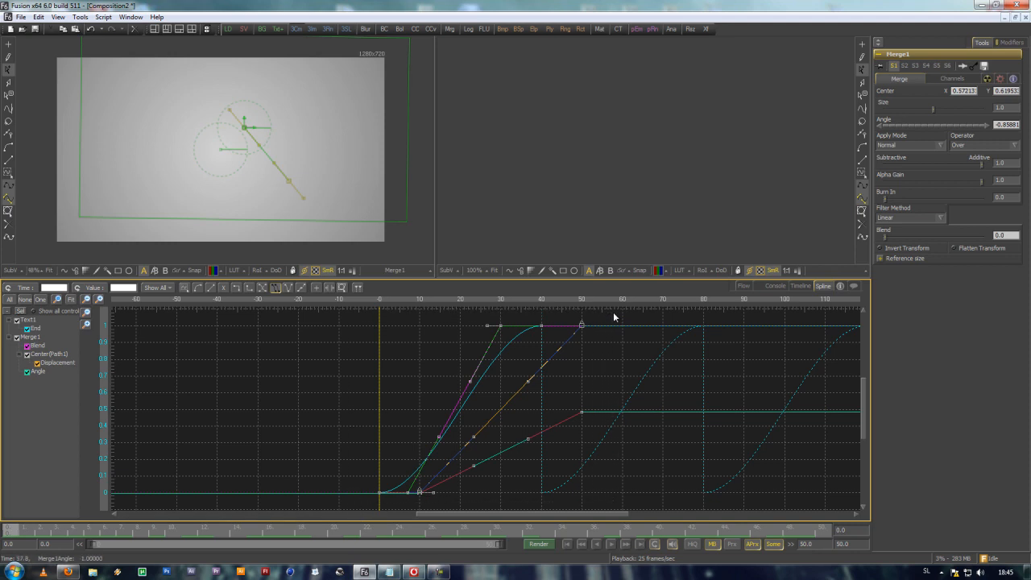
pyautogui.click(197, 292)
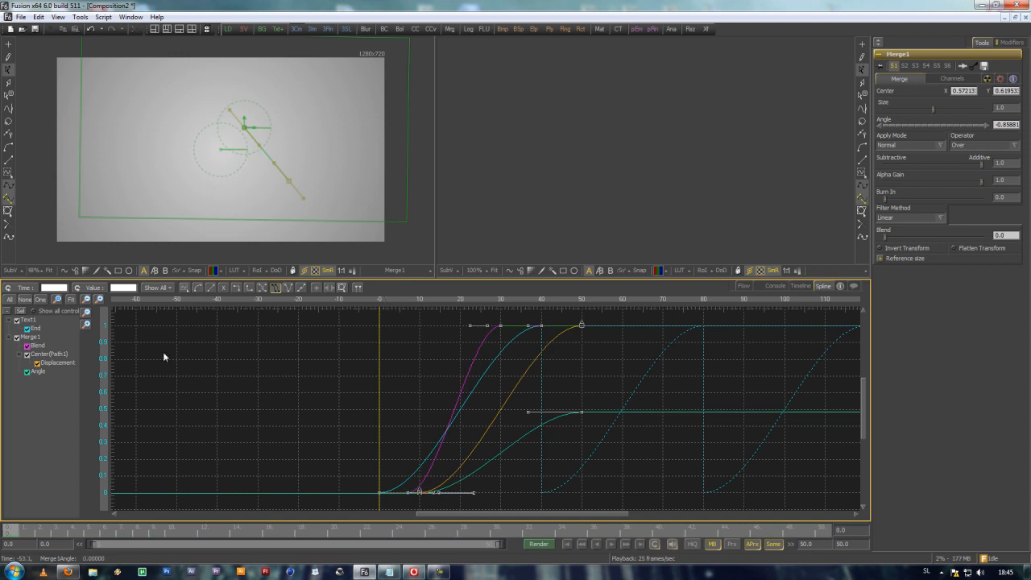
pyautogui.moveTo(20, 532); pyautogui.dragTo(140, 506)
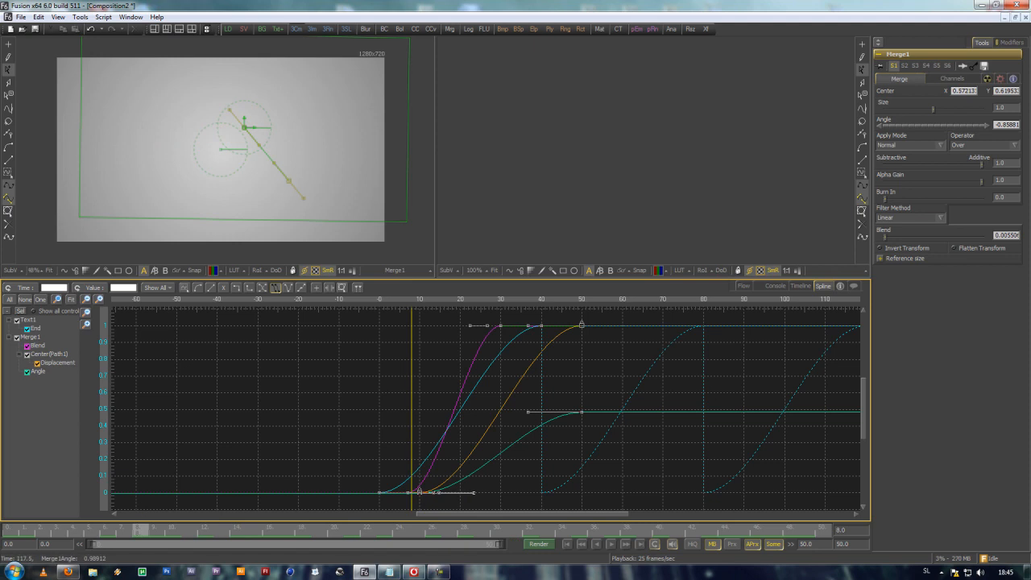
# Return to the Flow, move Text1 farther from Merge1, and connect a new Blur node between them.
pyautogui.click(744, 285)
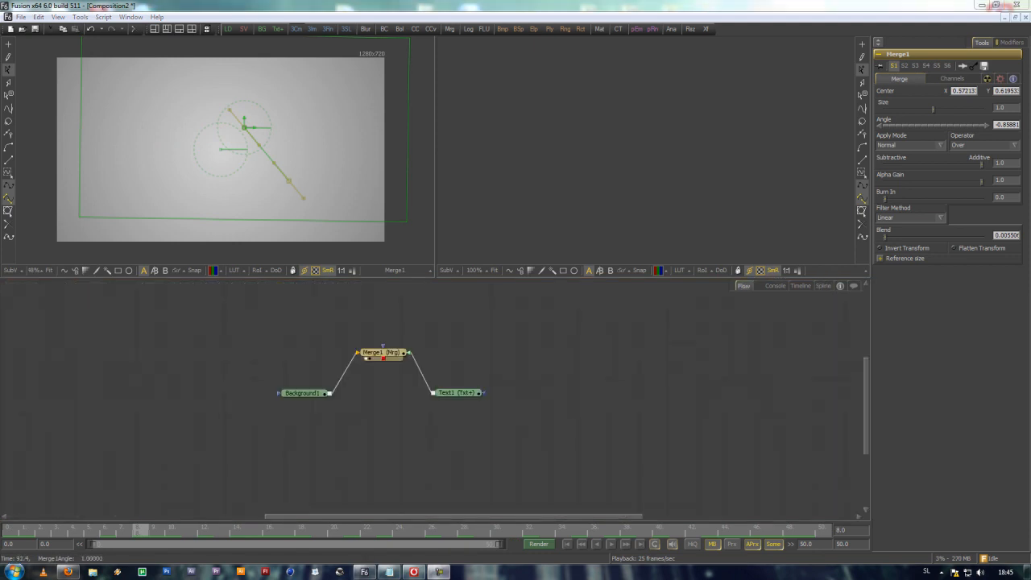
pyautogui.moveTo(452, 397); pyautogui.dragTo(580, 363)
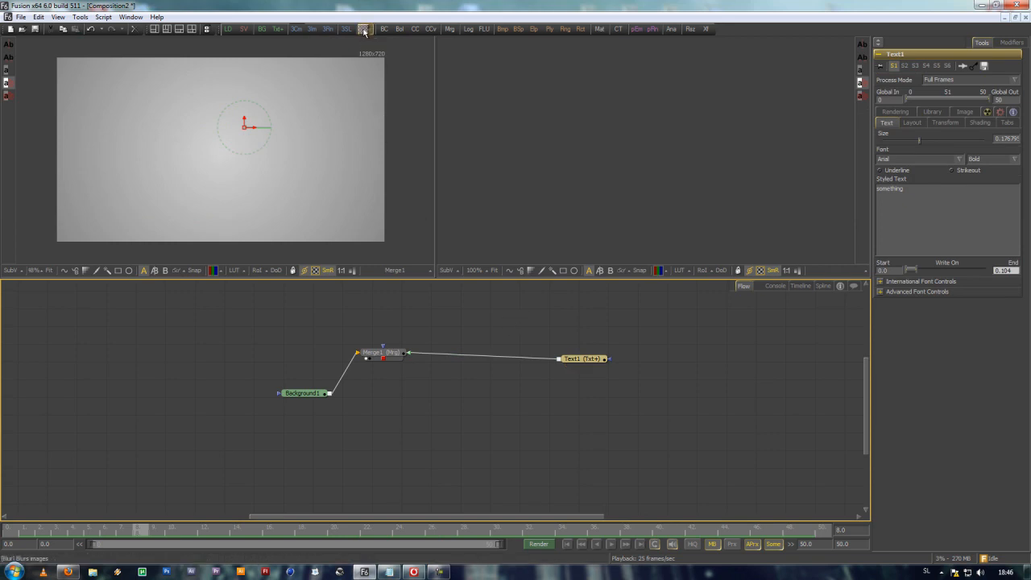
pyautogui.moveTo(365, 31); pyautogui.dragTo(480, 342)
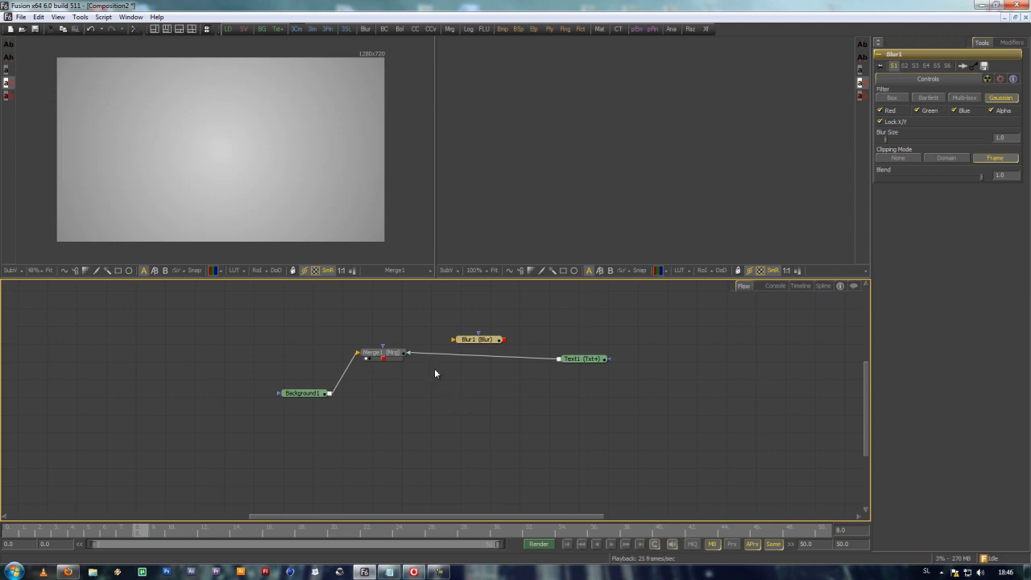
pyautogui.moveTo(425, 352); pyautogui.dragTo(451, 340)
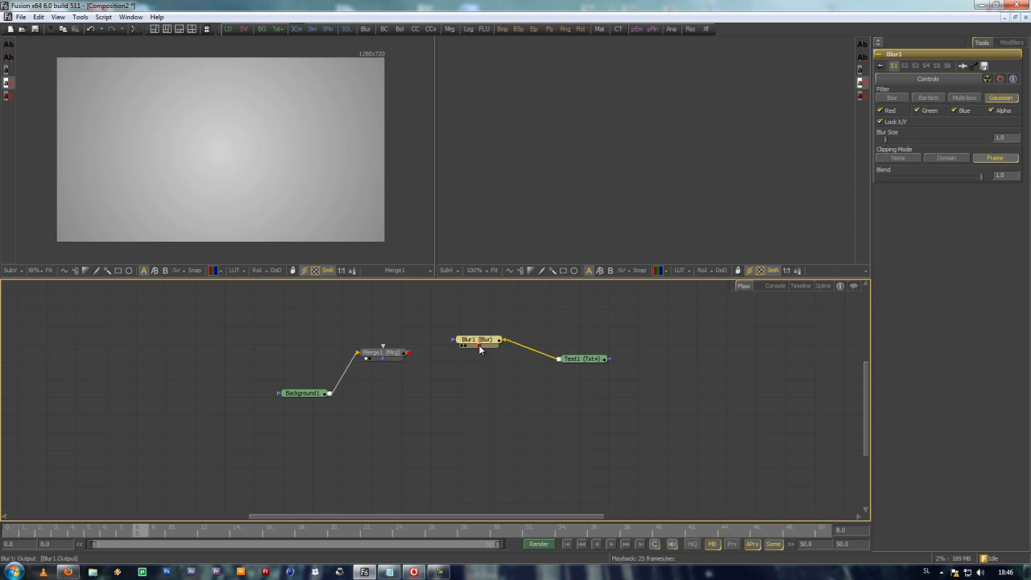
pyautogui.moveTo(480, 349); pyautogui.dragTo(382, 352)
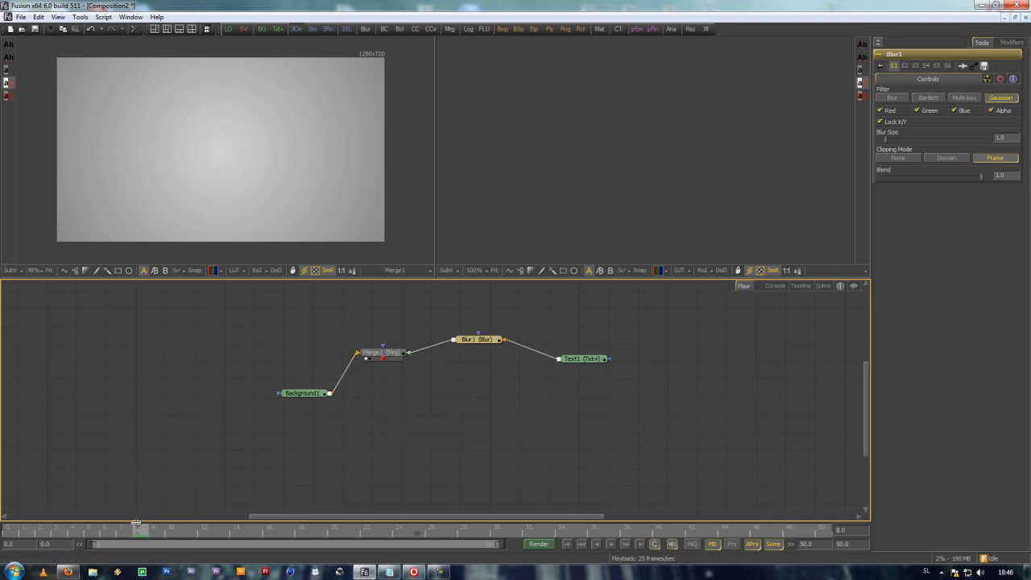
# At frame 24, try a Blur Size of about 12.15 with the Blur's Blend at about 0.67.
pyautogui.moveTo(138, 530); pyautogui.dragTo(393, 529)
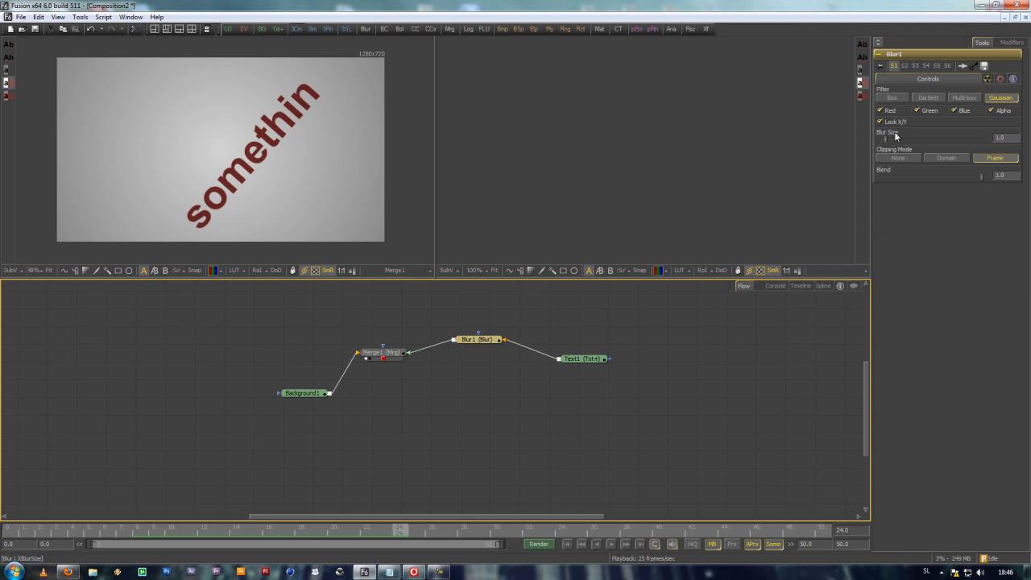
pyautogui.moveTo(886, 139); pyautogui.dragTo(897, 139)
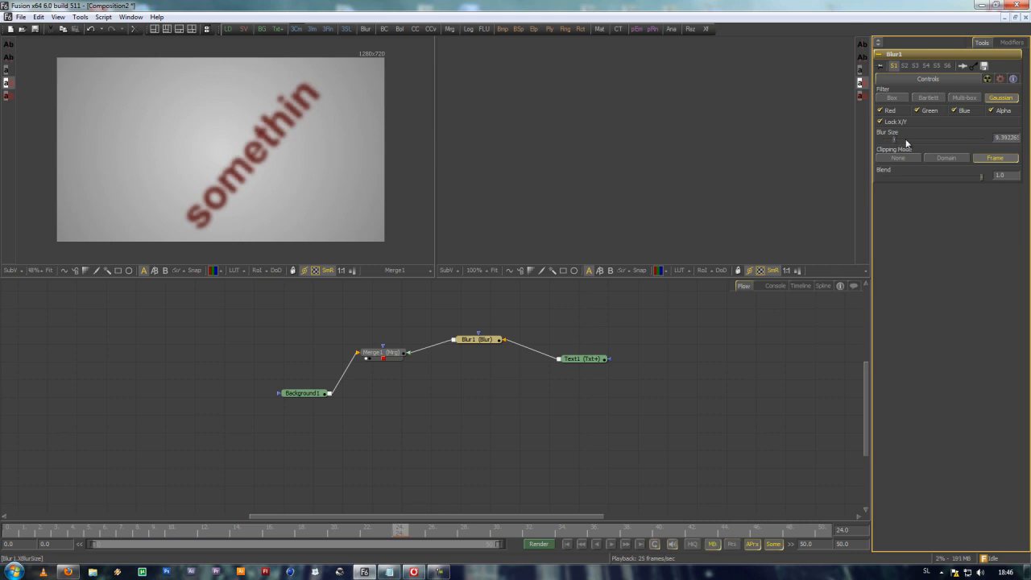
pyautogui.rightClick(905, 138)
pyautogui.click(911, 129)
pyautogui.moveTo(894, 139); pyautogui.dragTo(897, 139)
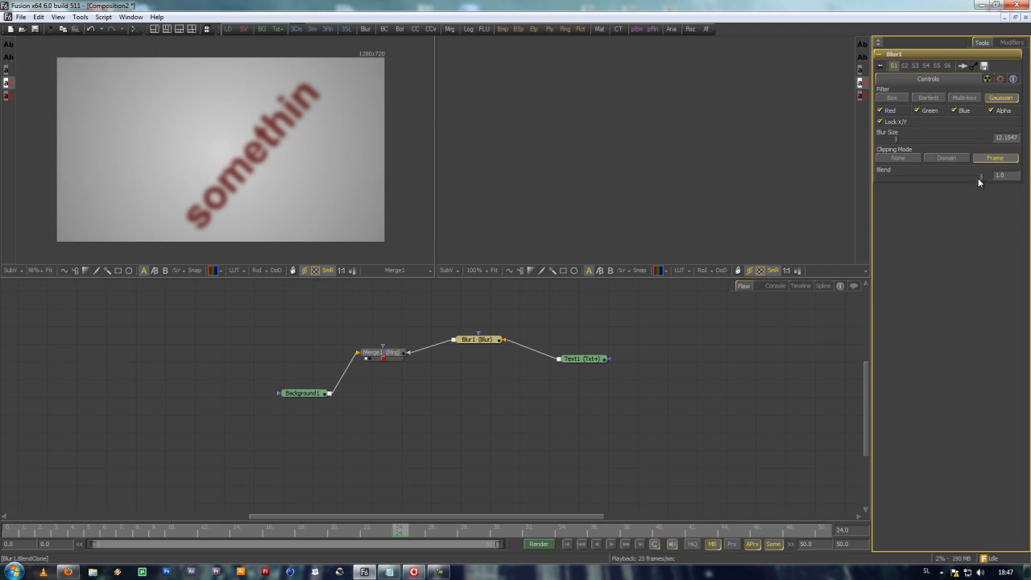
pyautogui.moveTo(980, 176); pyautogui.dragTo(960, 173)
# Delete the Blur1 node and connect a new Blur node between Text1 and Merge1.
pyautogui.moveTo(487, 346); pyautogui.dragTo(487, 360)
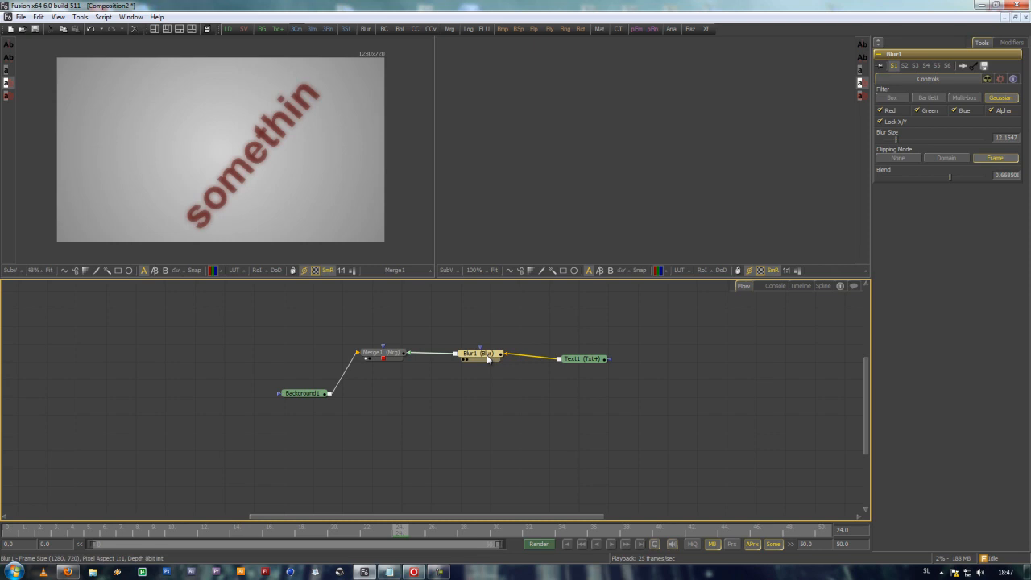
pyautogui.press('Delete')
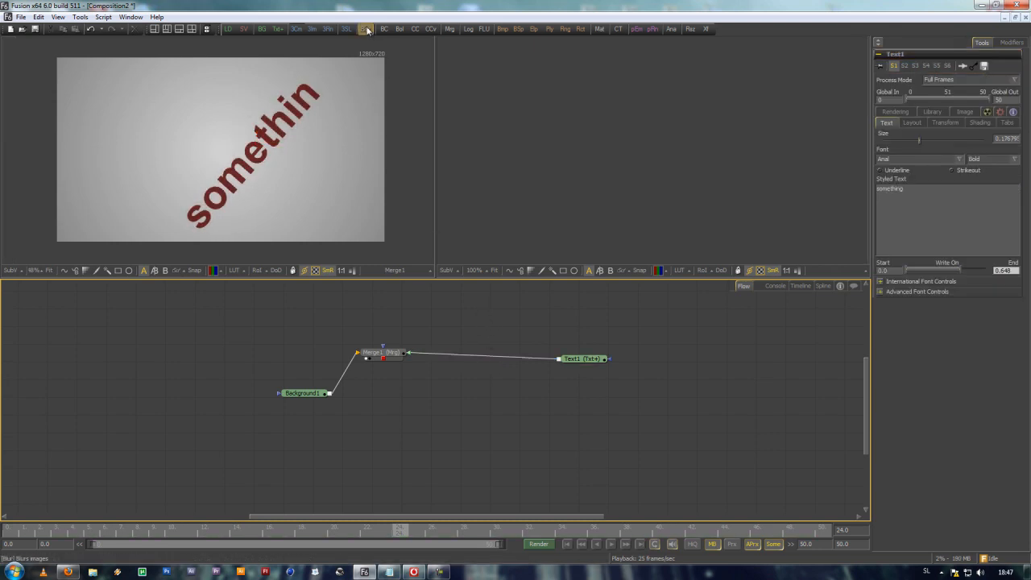
pyautogui.moveTo(367, 30); pyautogui.dragTo(407, 353)
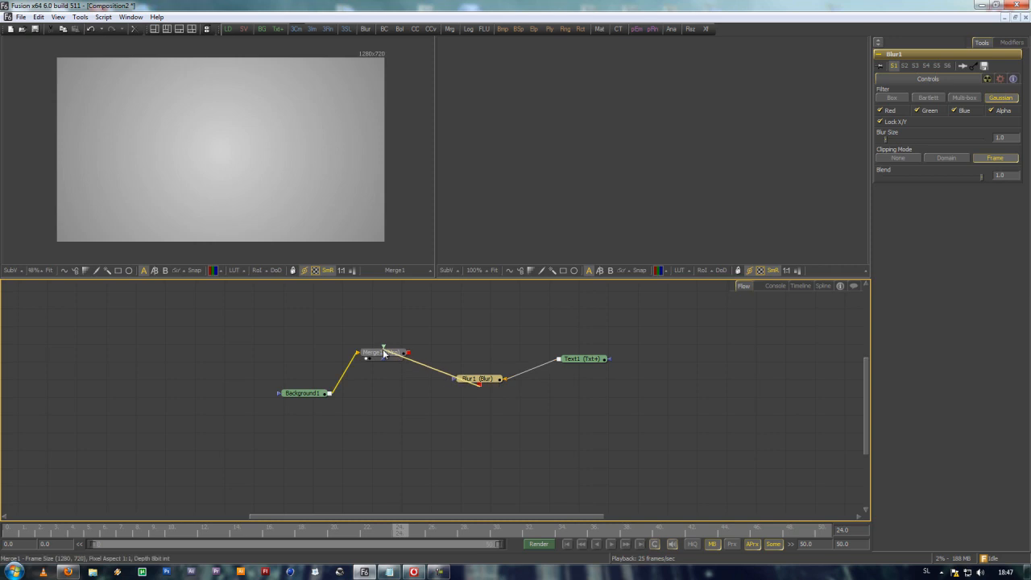
pyautogui.moveTo(478, 380); pyautogui.dragTo(479, 357)
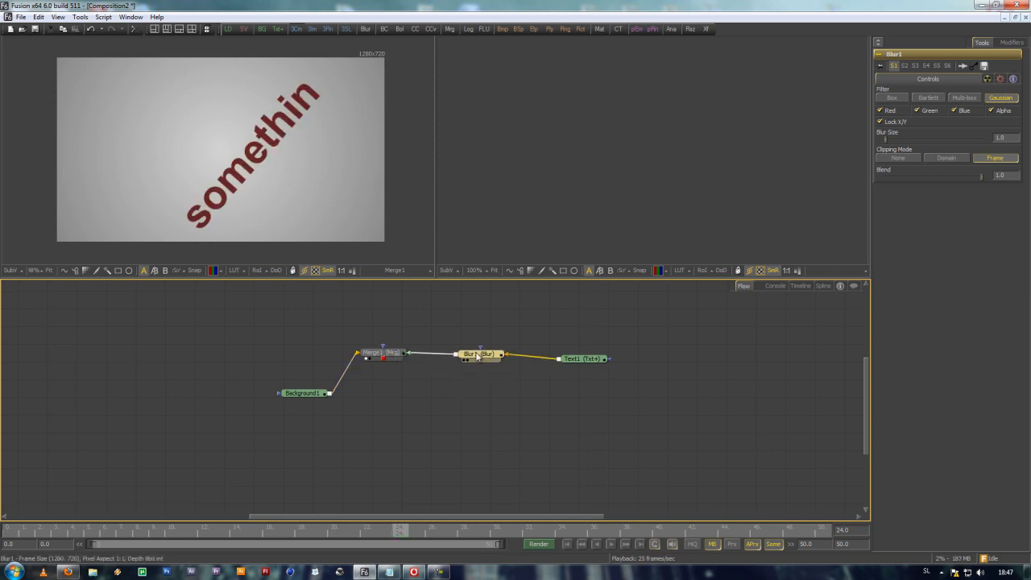
# Disconnect the Blur, wire Text1 straight to Merge1, insert the Blur into that connection, and set its Blur Size to 0.
pyautogui.click(424, 354)
pyautogui.click(521, 356)
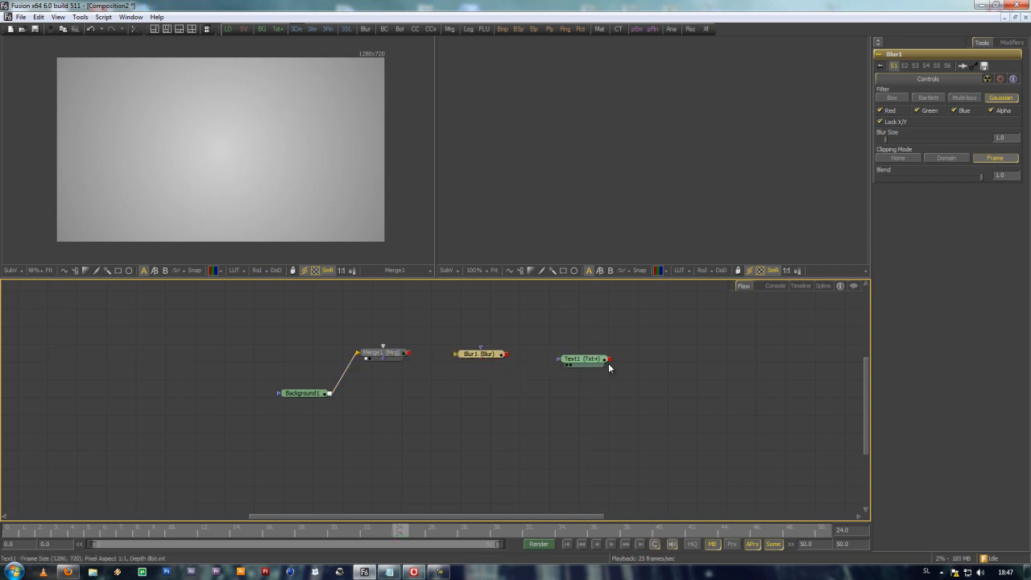
pyautogui.moveTo(610, 358); pyautogui.dragTo(406, 352)
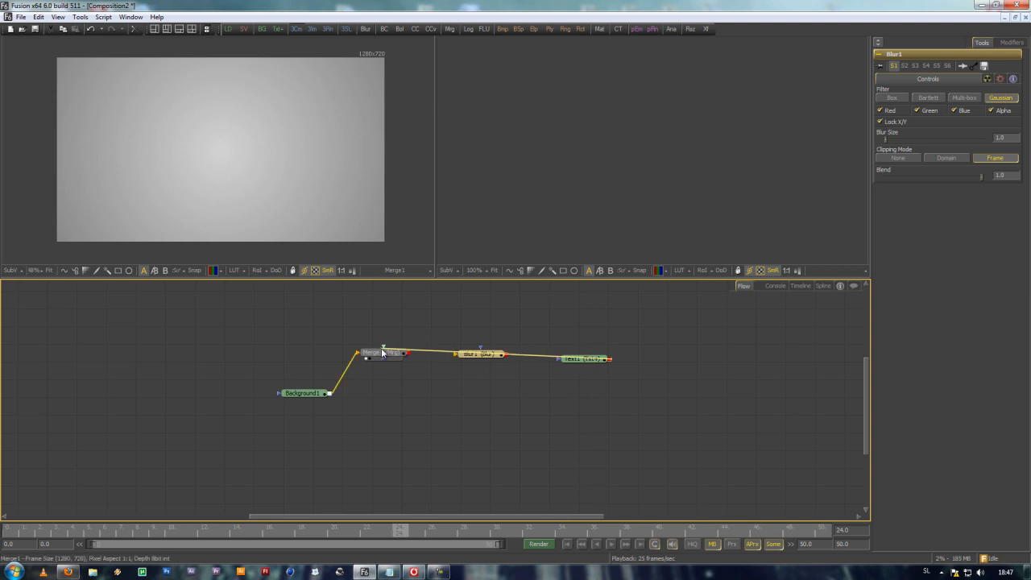
pyautogui.moveTo(476, 357)
pyautogui.mouseDown()
pyautogui.moveTo(481, 319)
pyautogui.moveTo(483, 379)
pyautogui.moveTo(485, 359)
pyautogui.mouseUp()
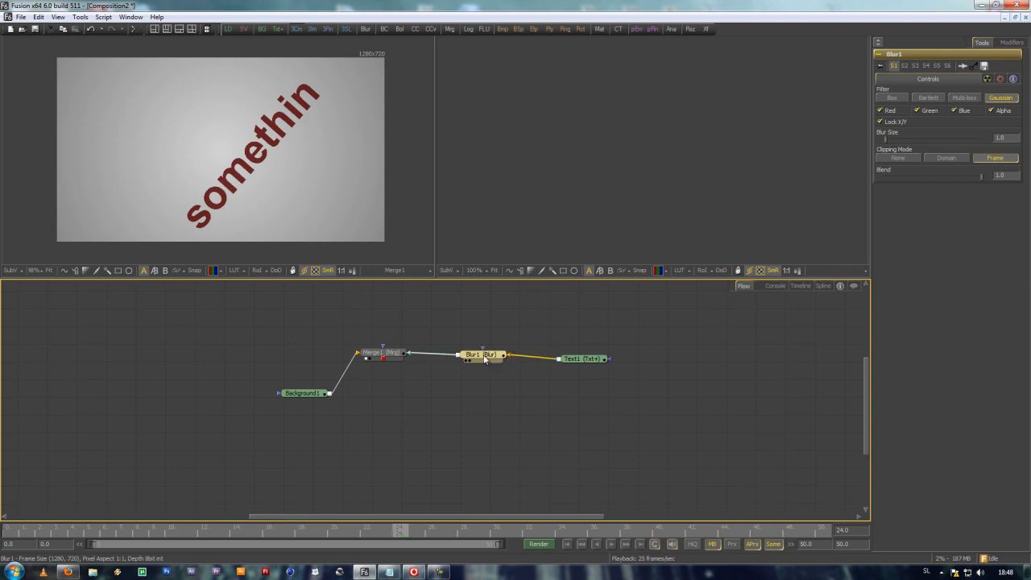
pyautogui.moveTo(485, 360)
pyautogui.mouseDown()
pyautogui.moveTo(486, 387)
pyautogui.moveTo(484, 357)
pyautogui.mouseUp()
pyautogui.moveTo(886, 139)
pyautogui.mouseDown()
pyautogui.moveTo(908, 144)
pyautogui.moveTo(884, 138)
pyautogui.mouseUp()
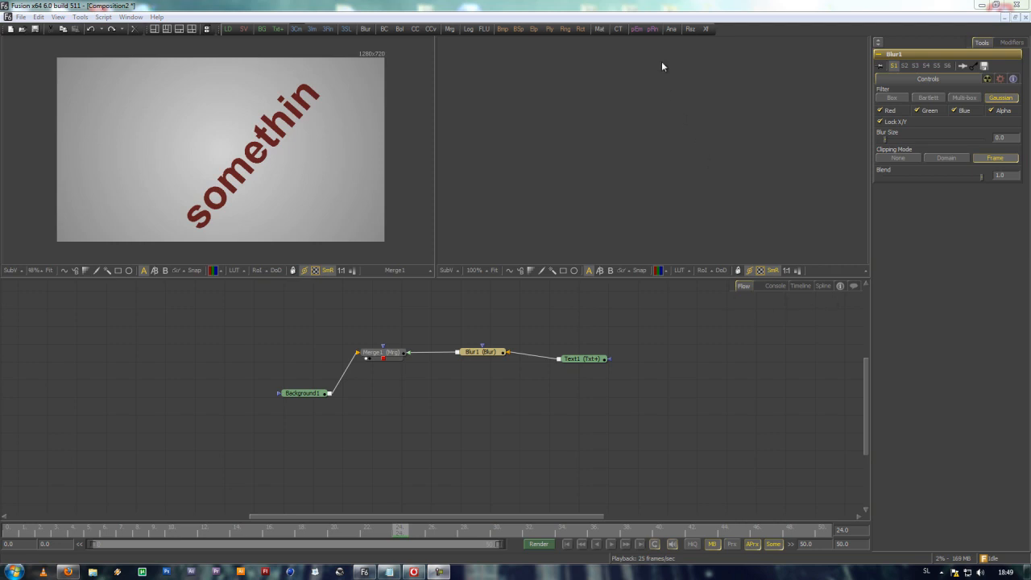
# Add a Transform node, spread out Text1 and Blur1, and insert the Transform between Blur1 and Merge1.
pyautogui.click(705, 30)
pyautogui.moveTo(701, 35); pyautogui.dragTo(460, 315)
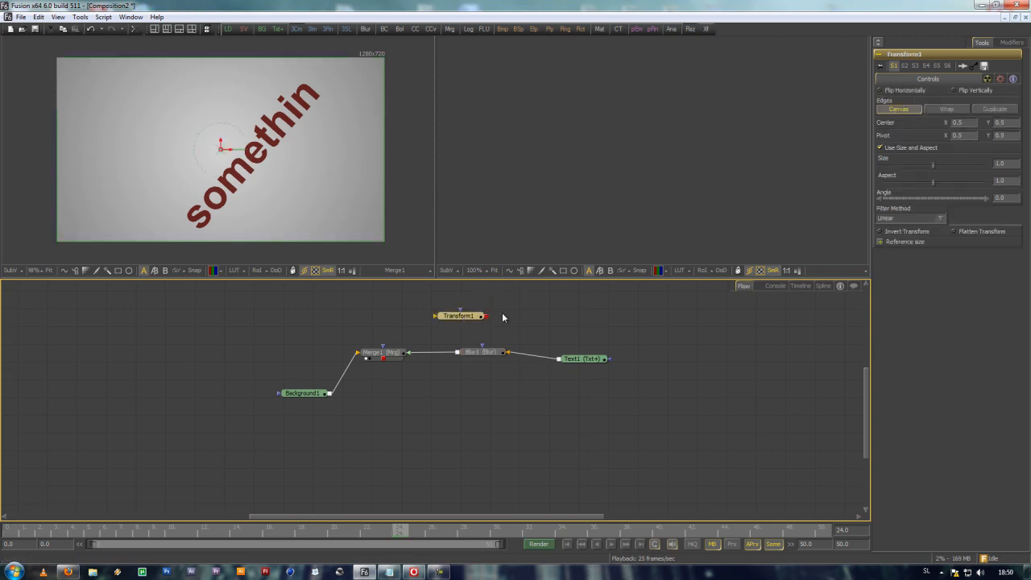
pyautogui.moveTo(580, 359); pyautogui.dragTo(670, 351)
pyautogui.moveTo(497, 358); pyautogui.dragTo(481, 359)
pyautogui.moveTo(467, 323); pyautogui.dragTo(596, 327)
pyautogui.moveTo(465, 359); pyautogui.dragTo(576, 358)
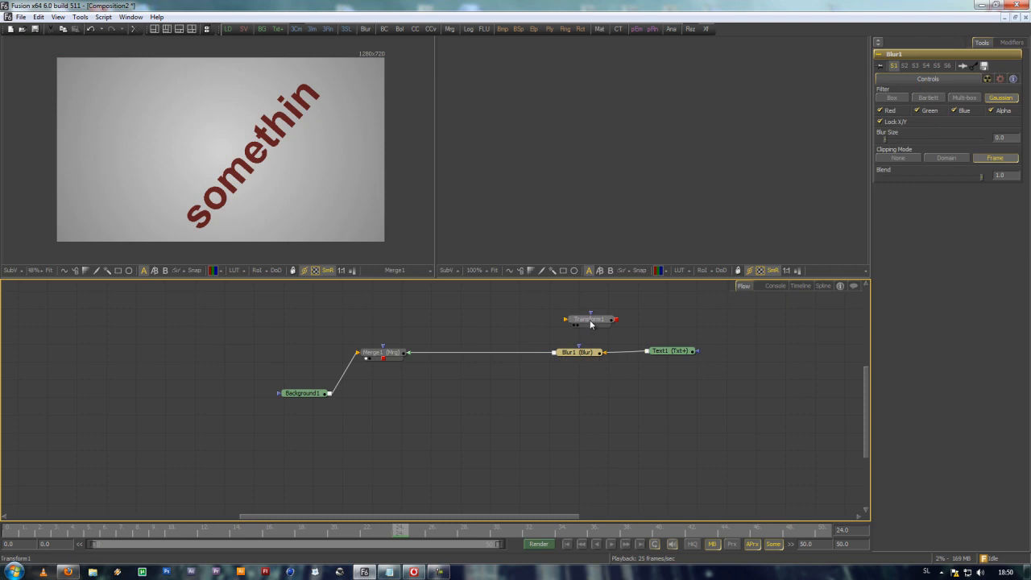
pyautogui.moveTo(591, 322); pyautogui.dragTo(493, 355)
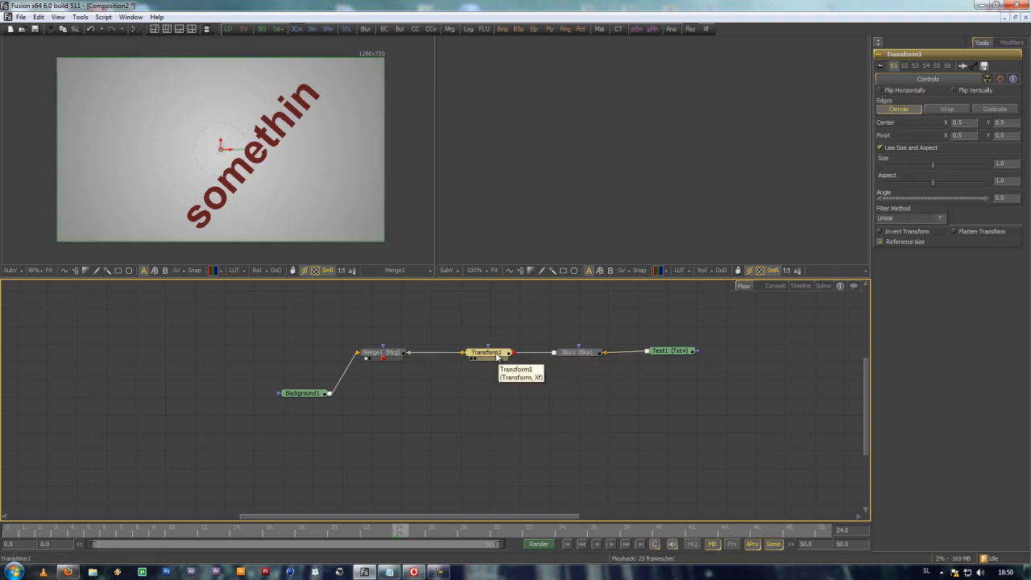
pyautogui.moveTo(497, 357)
pyautogui.mouseDown()
pyautogui.moveTo(559, 321)
pyautogui.moveTo(526, 336)
pyautogui.moveTo(500, 331)
pyautogui.moveTo(485, 355)
pyautogui.moveTo(483, 327)
pyautogui.moveTo(478, 356)
pyautogui.mouseUp()
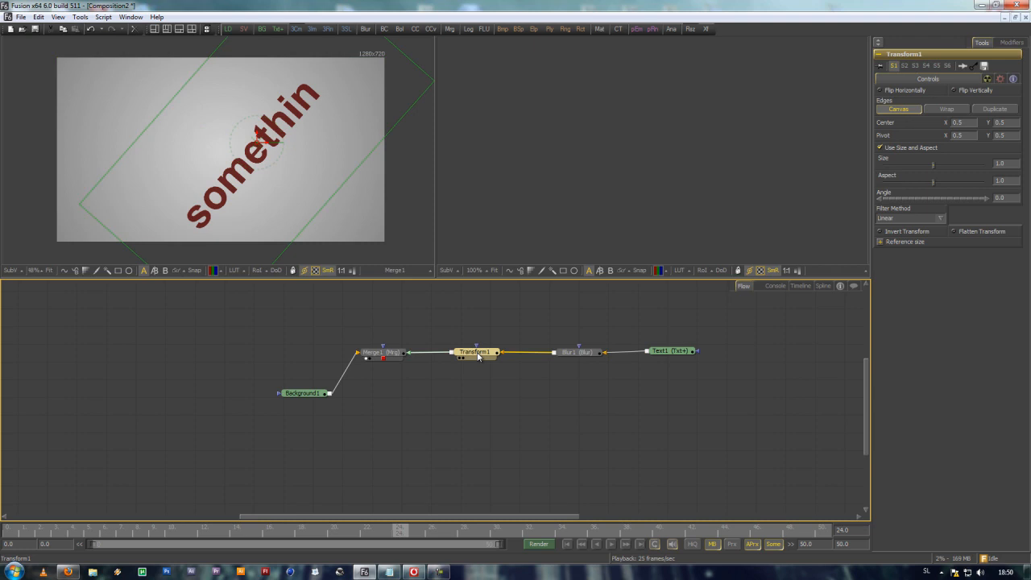
# Set Transform1's Size to about 0.94 and Blur1's Blur Size to about 19.9.
pyautogui.moveTo(933, 164)
pyautogui.mouseDown()
pyautogui.moveTo(951, 162)
pyautogui.moveTo(928, 163)
pyautogui.mouseUp()
pyautogui.click(577, 353)
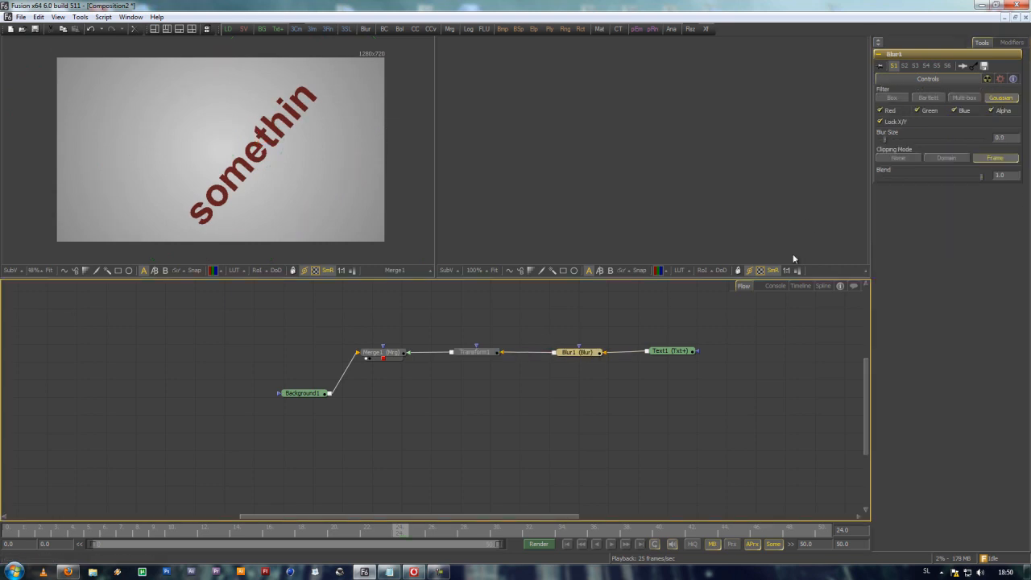
pyautogui.moveTo(887, 141); pyautogui.dragTo(904, 139)
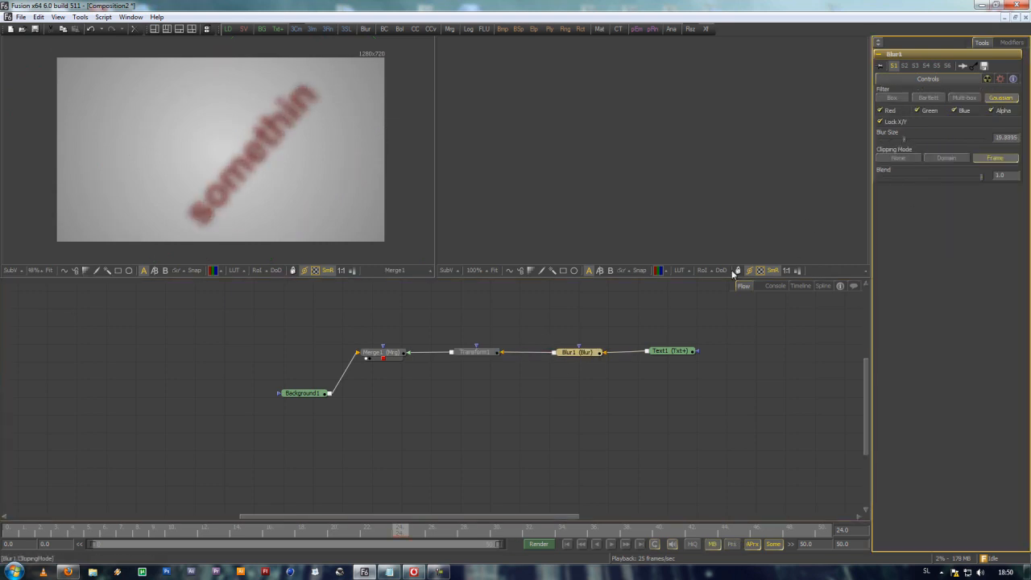
pyautogui.click(486, 353)
pyautogui.moveTo(934, 166)
pyautogui.mouseDown()
pyautogui.moveTo(964, 165)
pyautogui.moveTo(932, 164)
pyautogui.mouseUp()
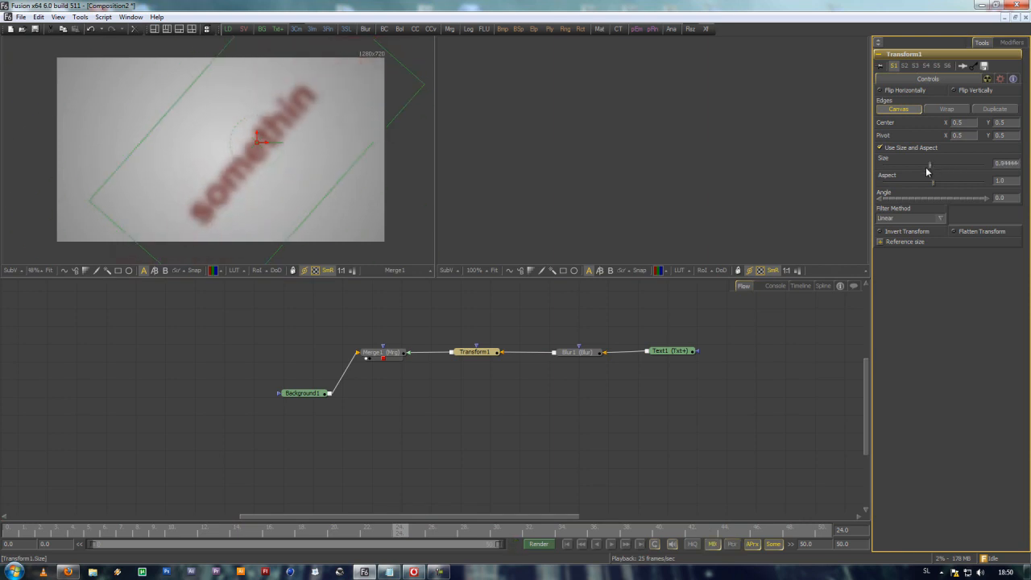
# Pull Transform1 out of its connection, reinsert it between Text1 and Blur1, and line up the nodes.
pyautogui.moveTo(508, 353); pyautogui.dragTo(409, 355)
pyautogui.moveTo(476, 352); pyautogui.dragTo(625, 315)
pyautogui.moveTo(672, 352); pyautogui.dragTo(813, 360)
pyautogui.moveTo(631, 315); pyautogui.dragTo(697, 360)
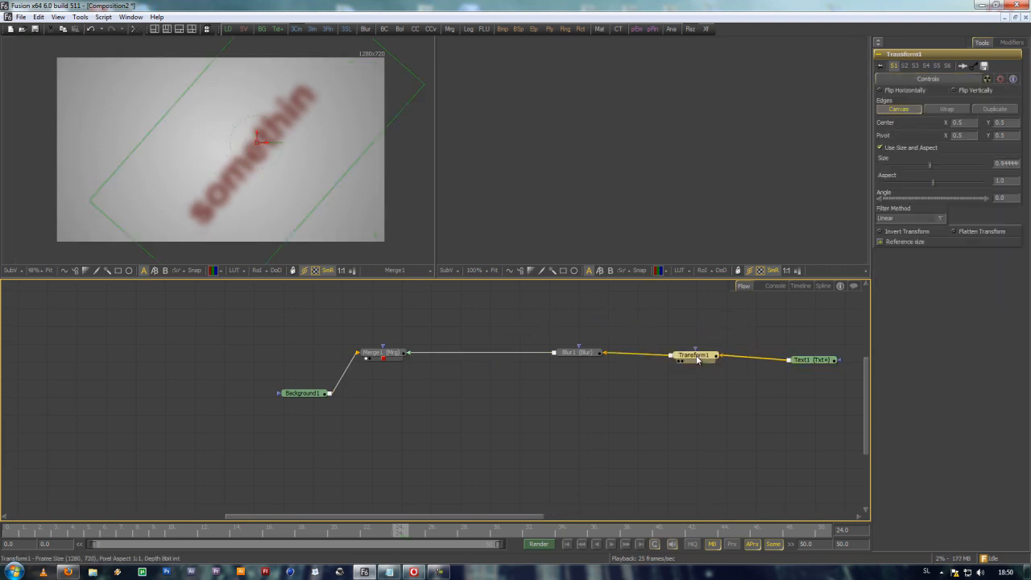
pyautogui.moveTo(805, 362); pyautogui.dragTo(765, 356)
pyautogui.moveTo(702, 360); pyautogui.dragTo(688, 359)
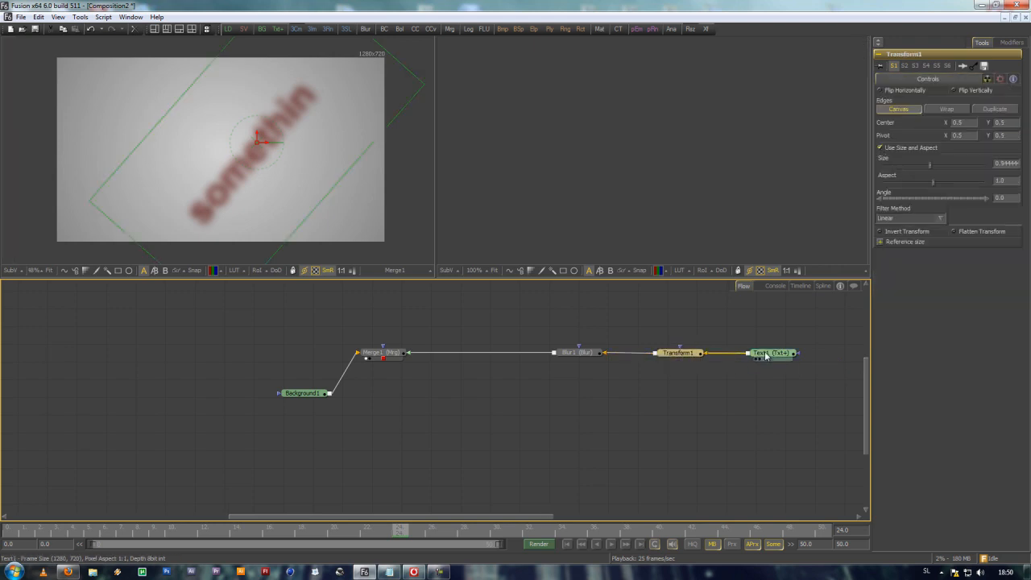
pyautogui.moveTo(569, 358); pyautogui.dragTo(498, 357)
# Adjust Transform1 to a Size of about 0.98, an Aspect of about 0.92 and an Angle of about -51.4.
pyautogui.click(693, 356)
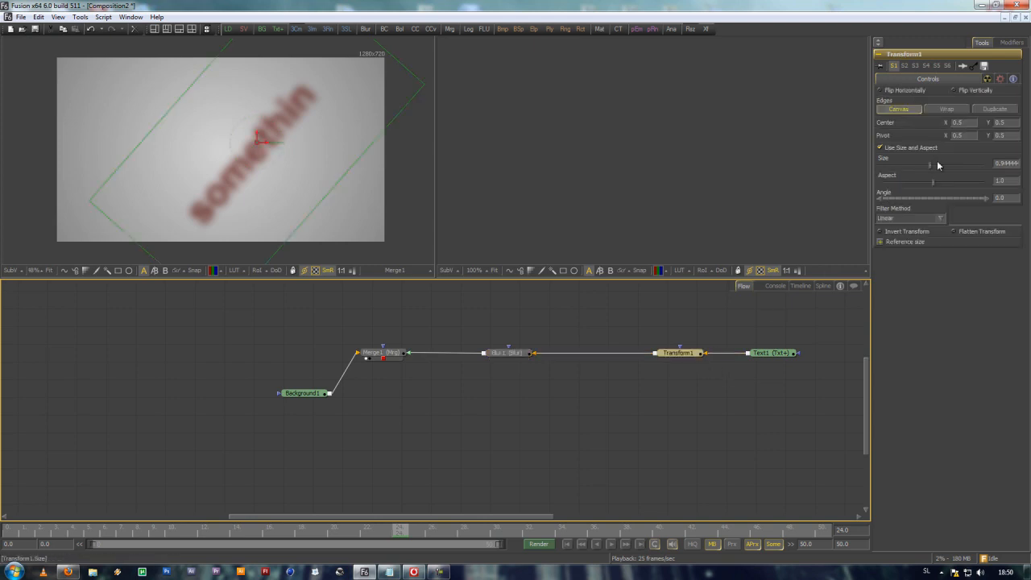
pyautogui.moveTo(929, 167)
pyautogui.mouseDown()
pyautogui.moveTo(937, 164)
pyautogui.moveTo(939, 184)
pyautogui.moveTo(918, 187)
pyautogui.moveTo(937, 186)
pyautogui.moveTo(928, 185)
pyautogui.mouseUp()
pyautogui.rightClick(890, 126)
pyautogui.click(884, 124)
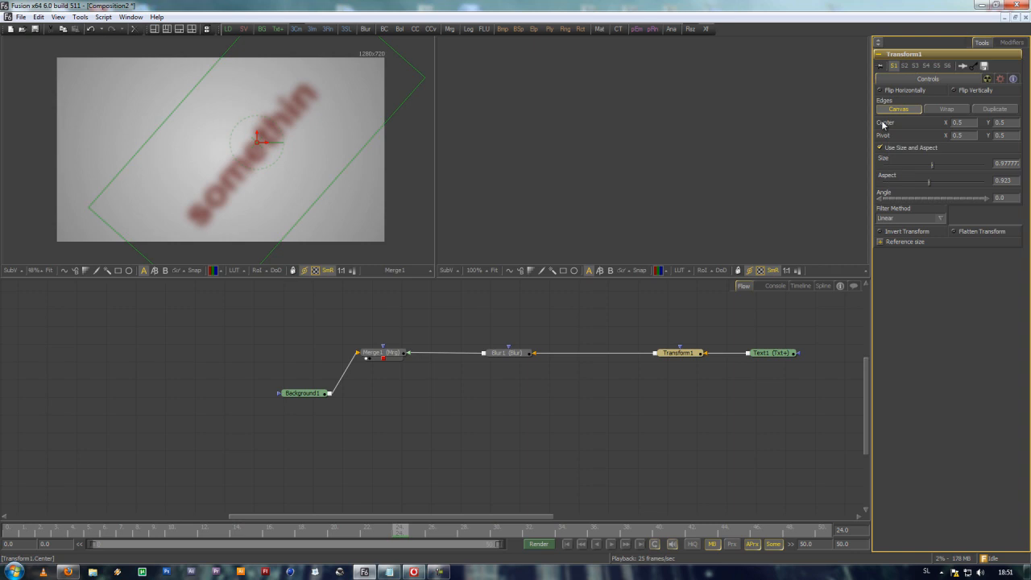
pyautogui.moveTo(911, 199); pyautogui.dragTo(892, 201)
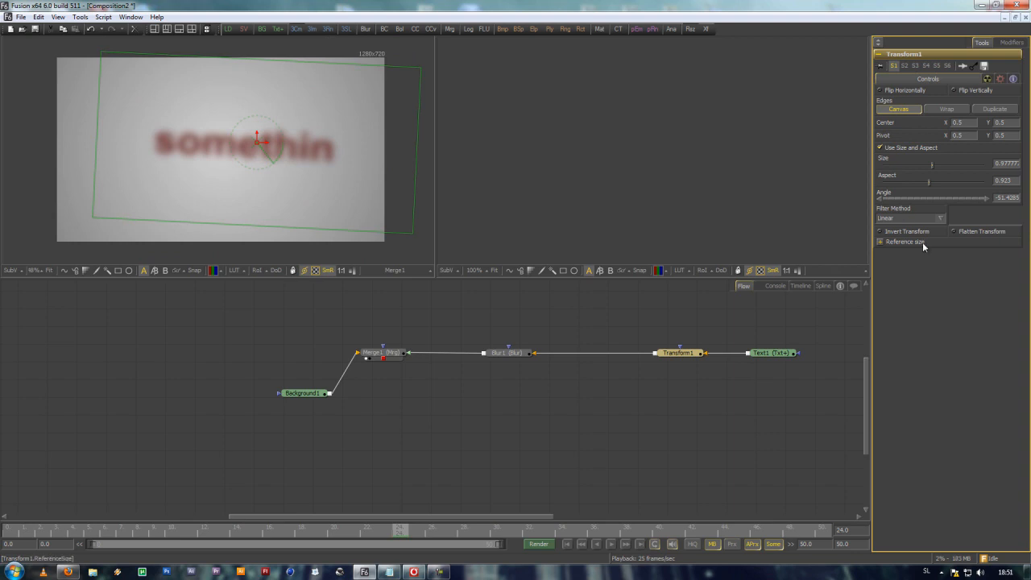
# Try flipping the text horizontally and vertically in Transform1, then set its Edges to Duplicate.
pyautogui.click(881, 91)
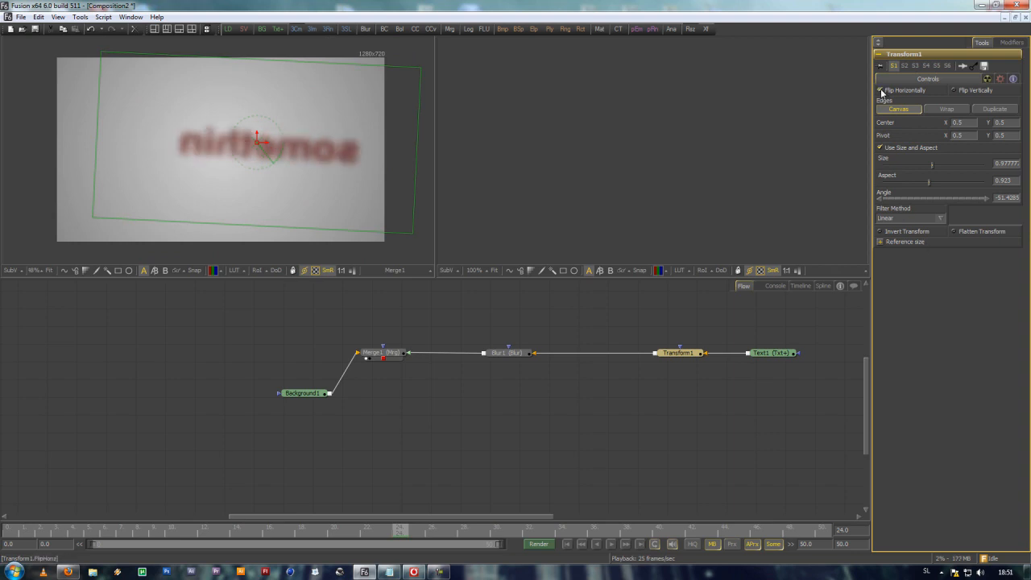
pyautogui.click(881, 91)
pyautogui.click(968, 91)
pyautogui.click(968, 92)
pyautogui.click(995, 108)
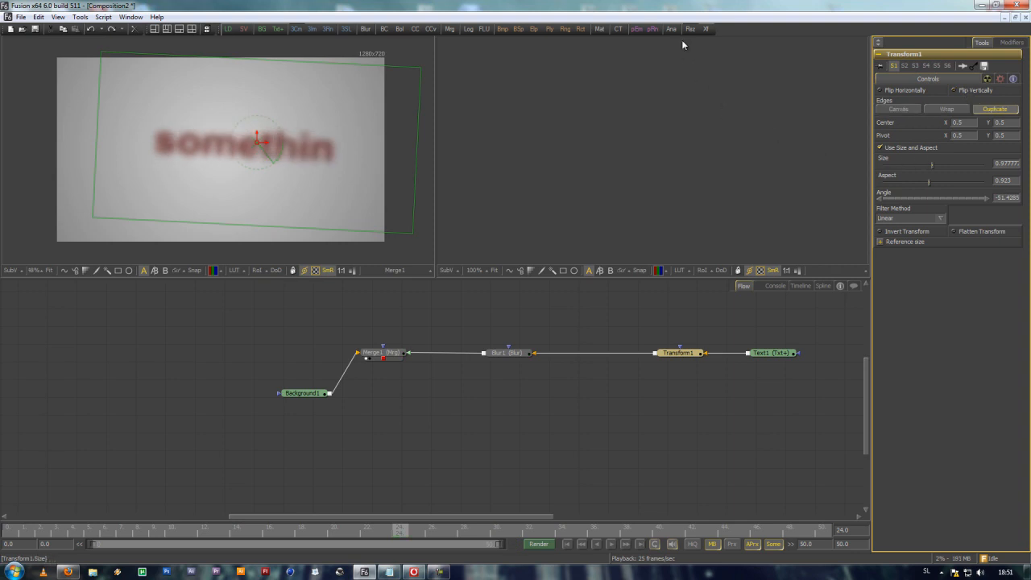
# Add a Resize node and a second Background node sized 800 by 600, and display that background in the viewer.
pyautogui.moveTo(689, 29); pyautogui.dragTo(481, 435)
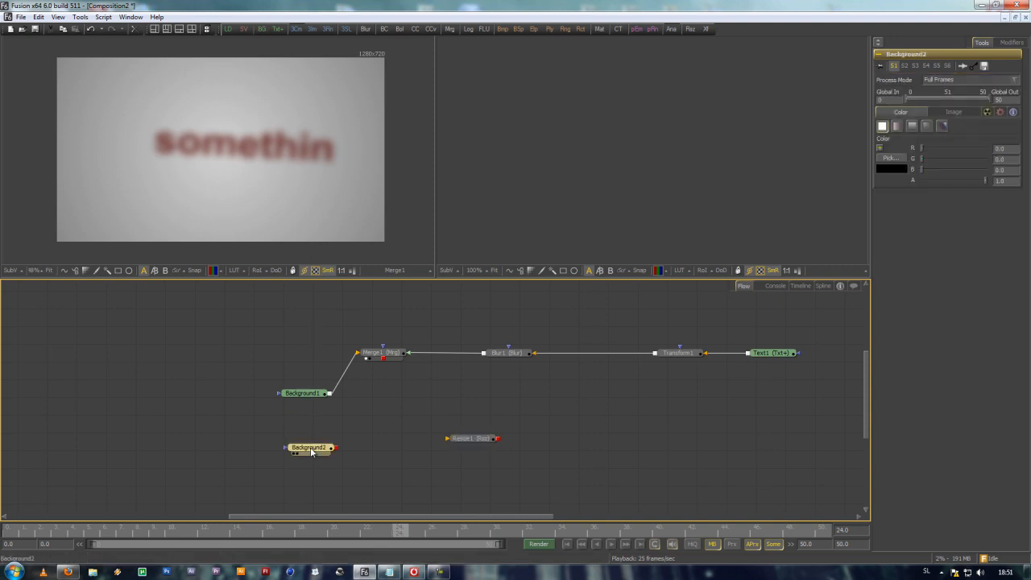
pyautogui.click(944, 112)
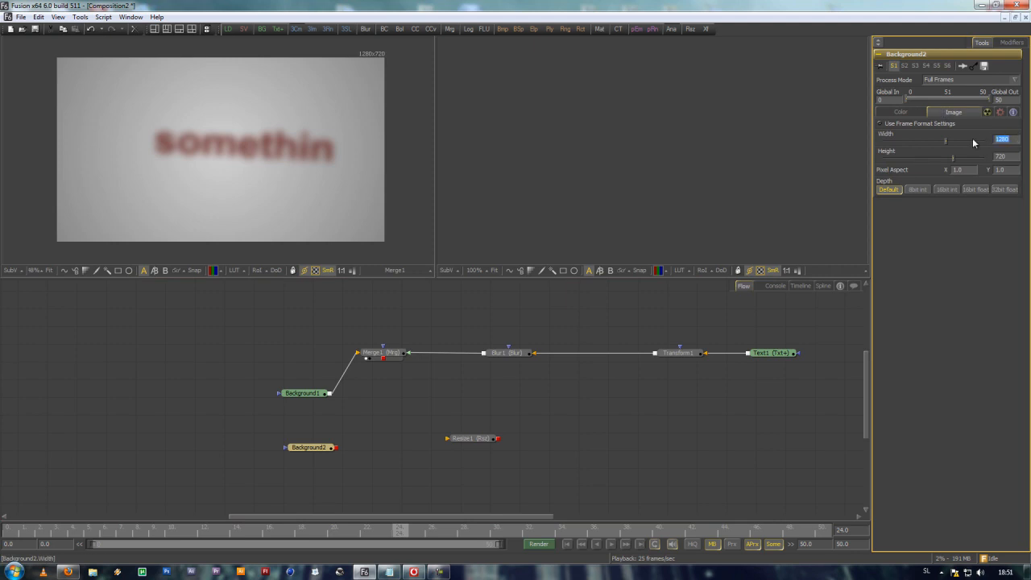
pyautogui.write('8')
pyautogui.click(1011, 157)
pyautogui.moveTo(309, 447); pyautogui.dragTo(292, 184)
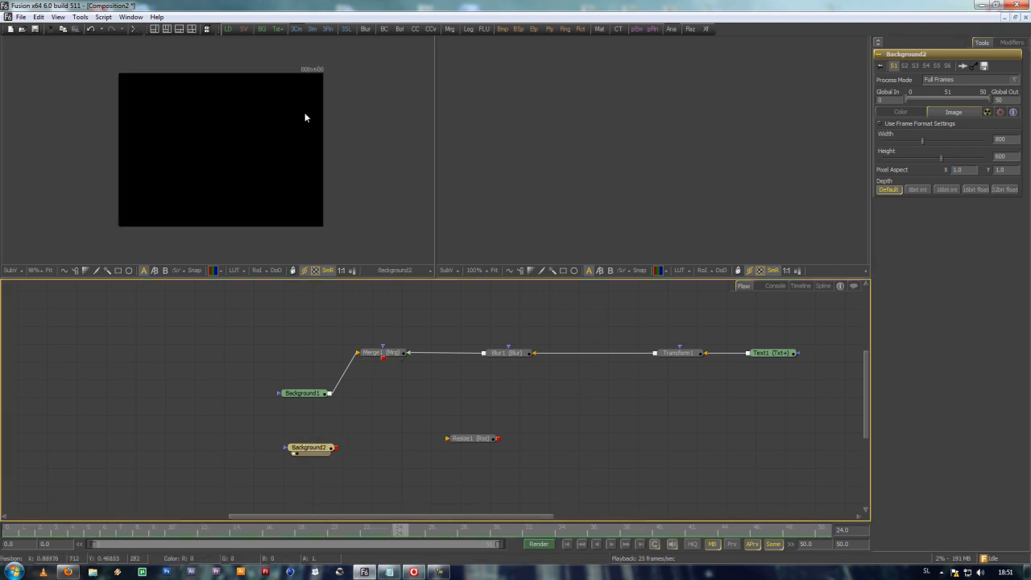
# Disconnect Background1 from Merge1, move both backgrounds aside, and display Background1 in the viewer.
pyautogui.moveTo(311, 449); pyautogui.dragTo(245, 438)
pyautogui.click(349, 368)
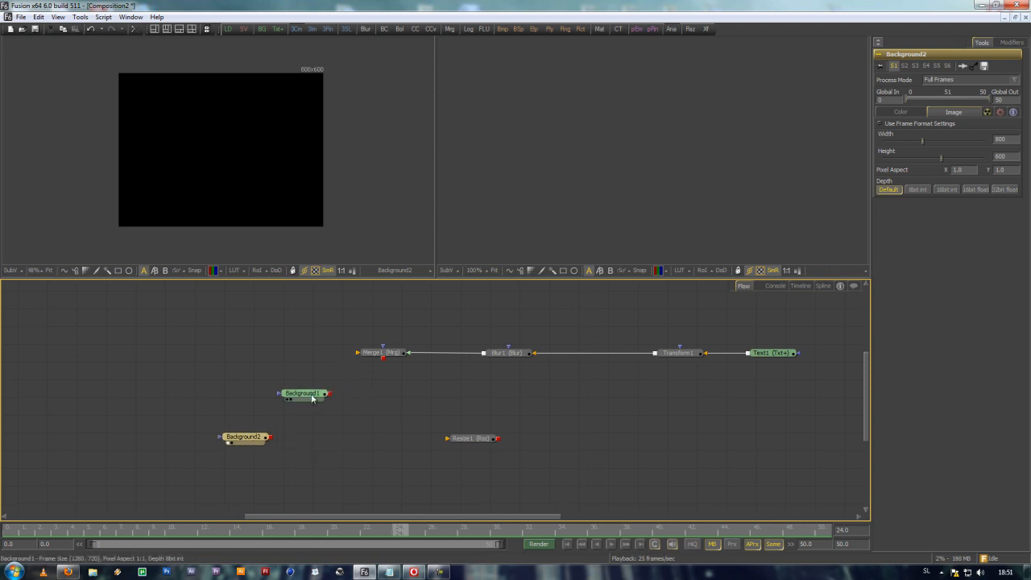
pyautogui.moveTo(312, 398); pyautogui.dragTo(266, 399)
pyautogui.press('1')
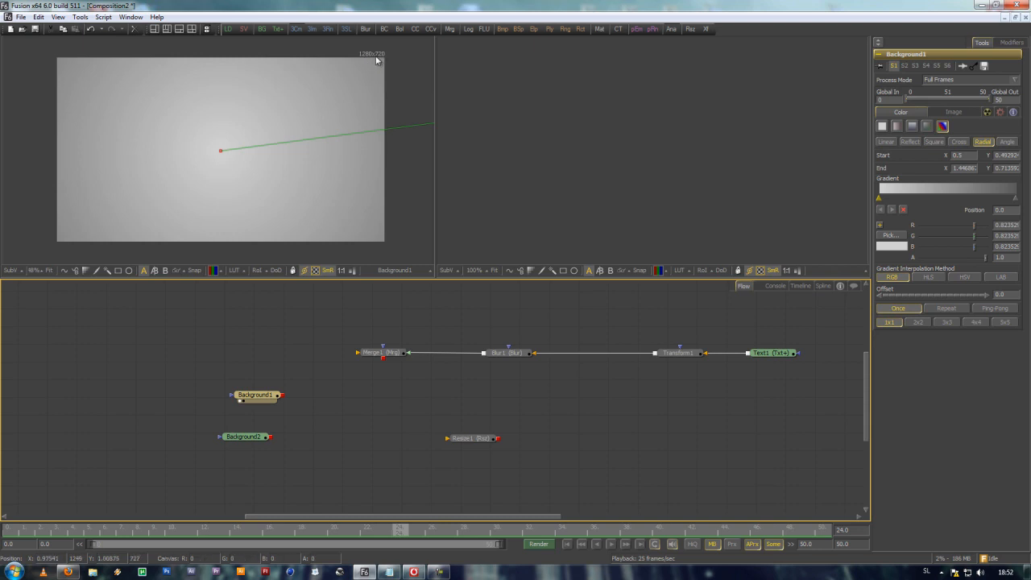
# Place Background1 above Background2 and delete the Merge, Blur, Transform, Text and Resize nodes.
pyautogui.moveTo(260, 395); pyautogui.dragTo(242, 394)
pyautogui.moveTo(351, 297); pyautogui.dragTo(803, 456)
pyautogui.press('Delete')
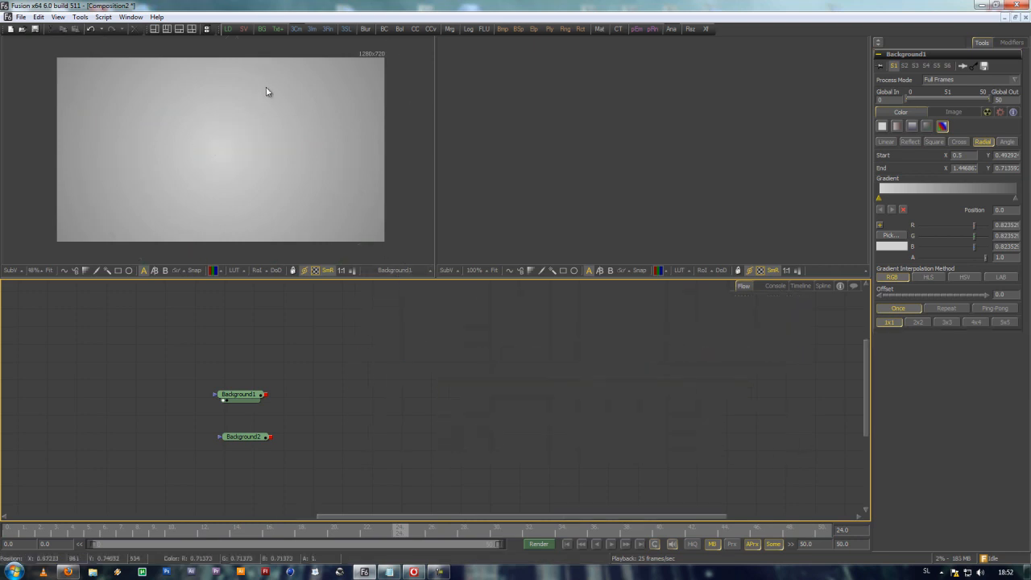
# Add a Merge node with Background1 as background and Background2 as foreground, and display its result in the viewer.
pyautogui.moveTo(449, 30); pyautogui.dragTo(364, 415)
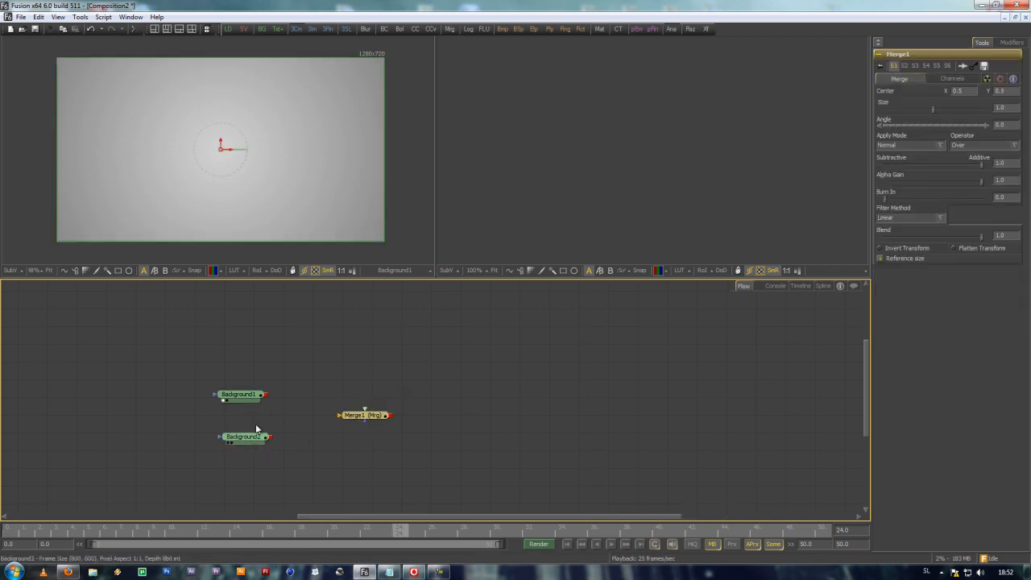
pyautogui.click(258, 397)
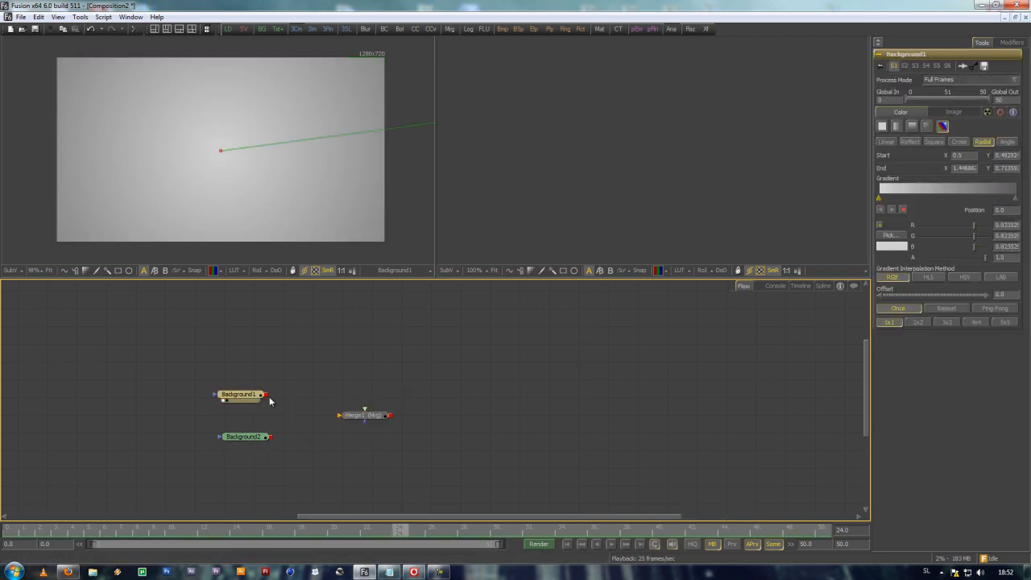
pyautogui.moveTo(266, 395); pyautogui.dragTo(339, 416)
pyautogui.moveTo(272, 437); pyautogui.dragTo(284, 147)
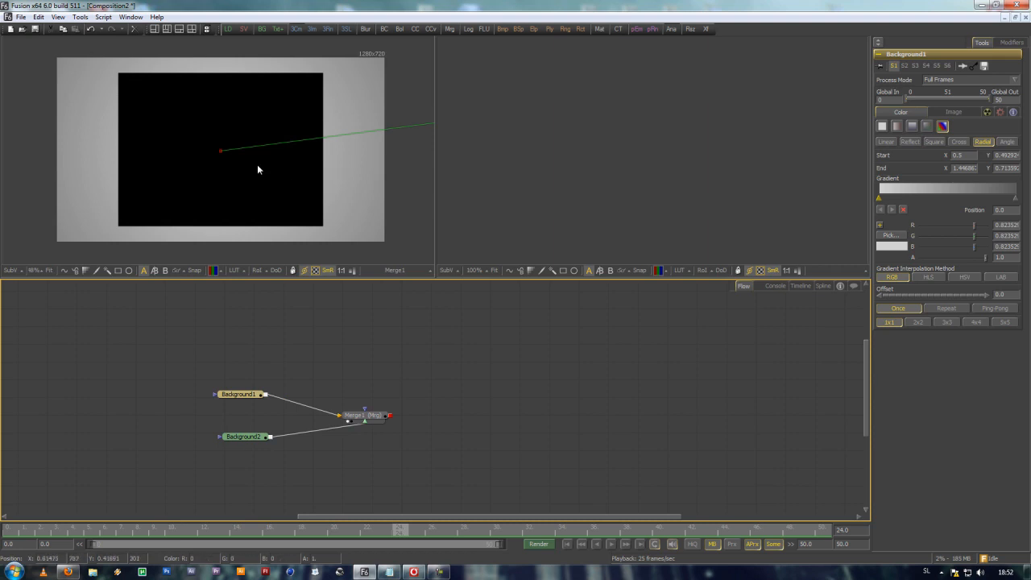
# Move Background2 farther from Merge1 and insert a Resize node with width 1280 and height 720 between them.
pyautogui.moveTo(244, 437); pyautogui.dragTo(250, 473)
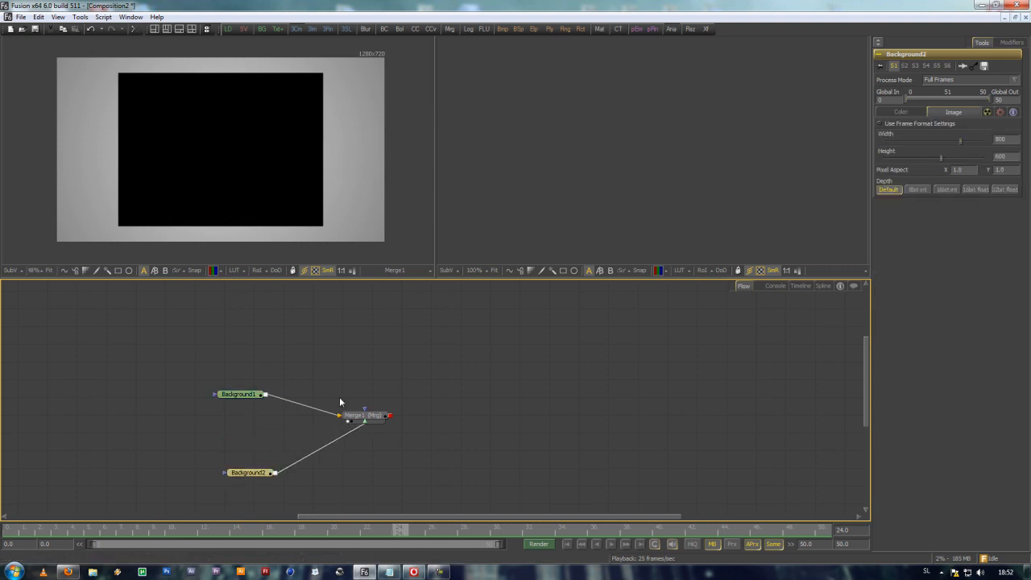
pyautogui.moveTo(410, 354); pyautogui.dragTo(424, 339)
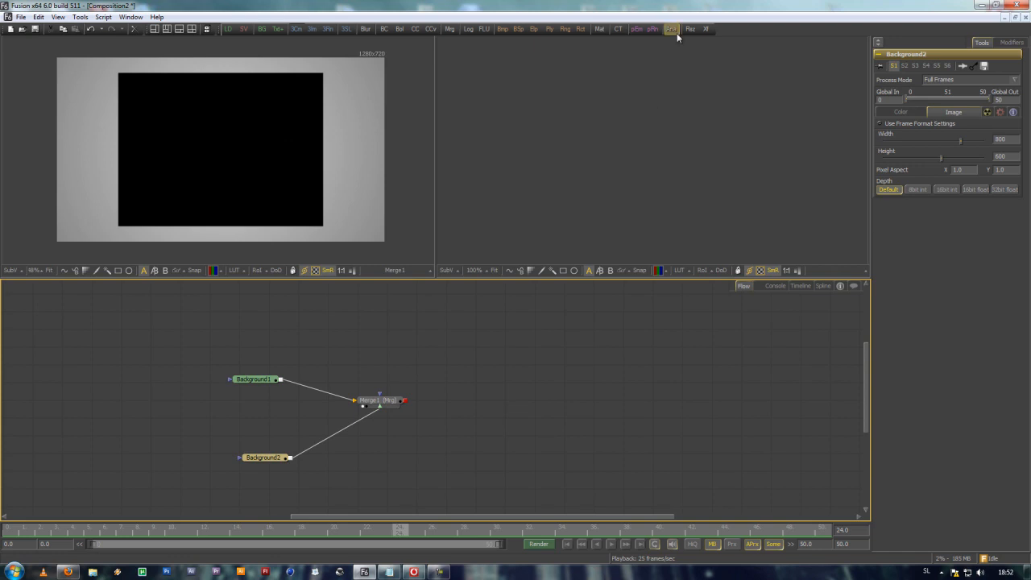
pyautogui.moveTo(689, 37); pyautogui.dragTo(339, 438)
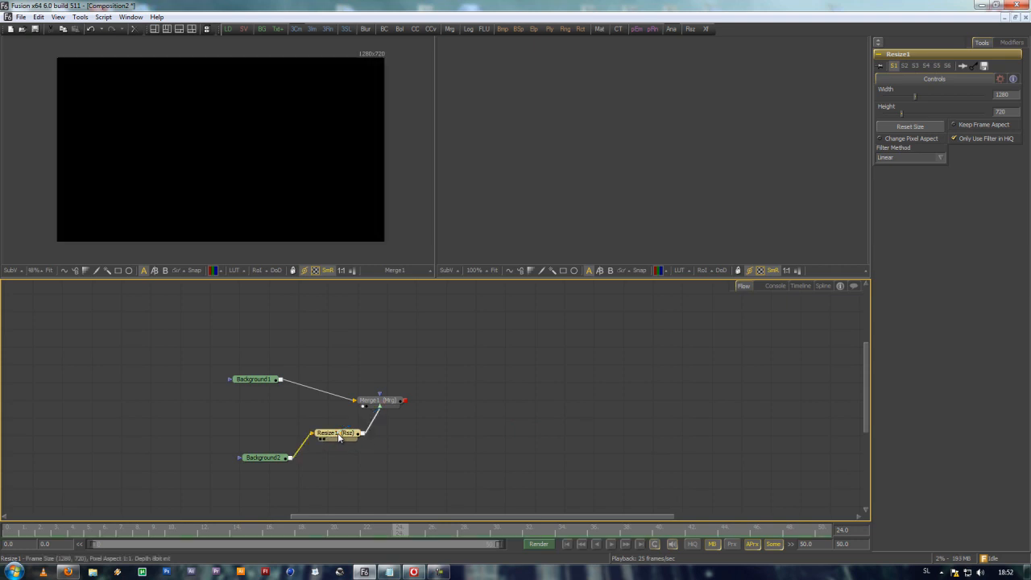
pyautogui.moveTo(339, 439); pyautogui.dragTo(352, 460)
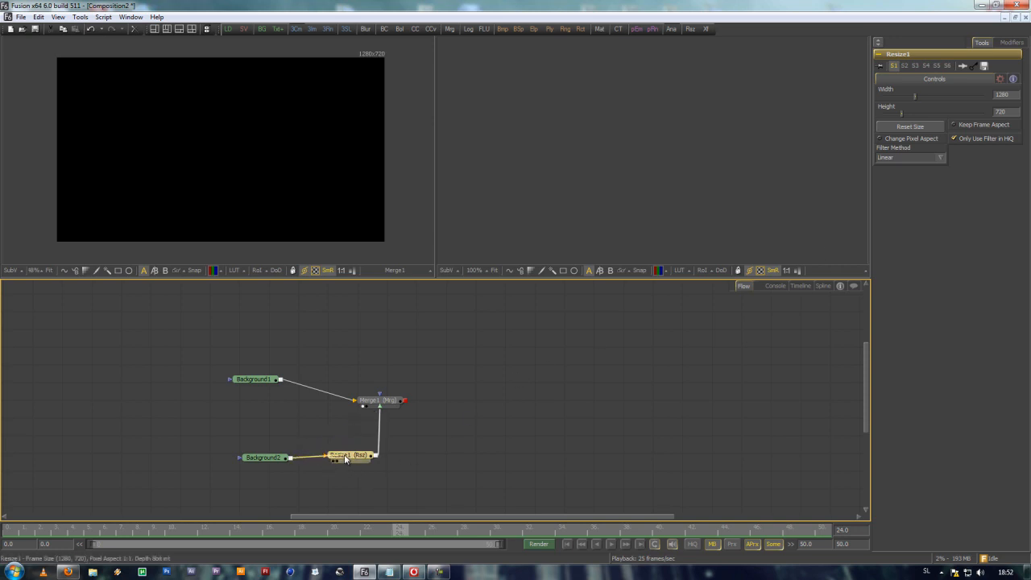
# Try smaller dimensions on Resize1, enable Keep Frame Aspect, and reset the node's size to 800 by 600.
pyautogui.moveTo(913, 96); pyautogui.dragTo(900, 112)
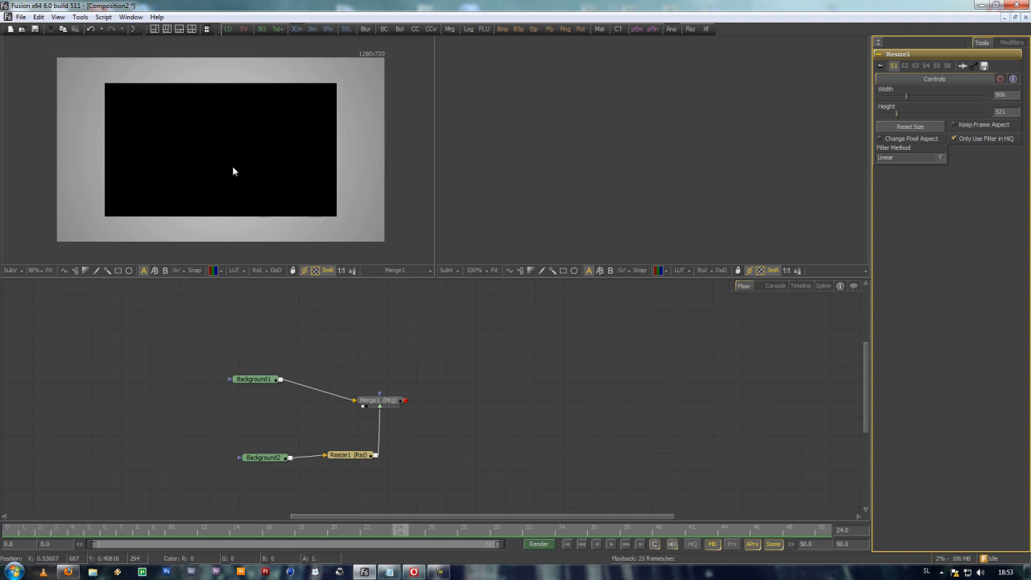
pyautogui.click(986, 123)
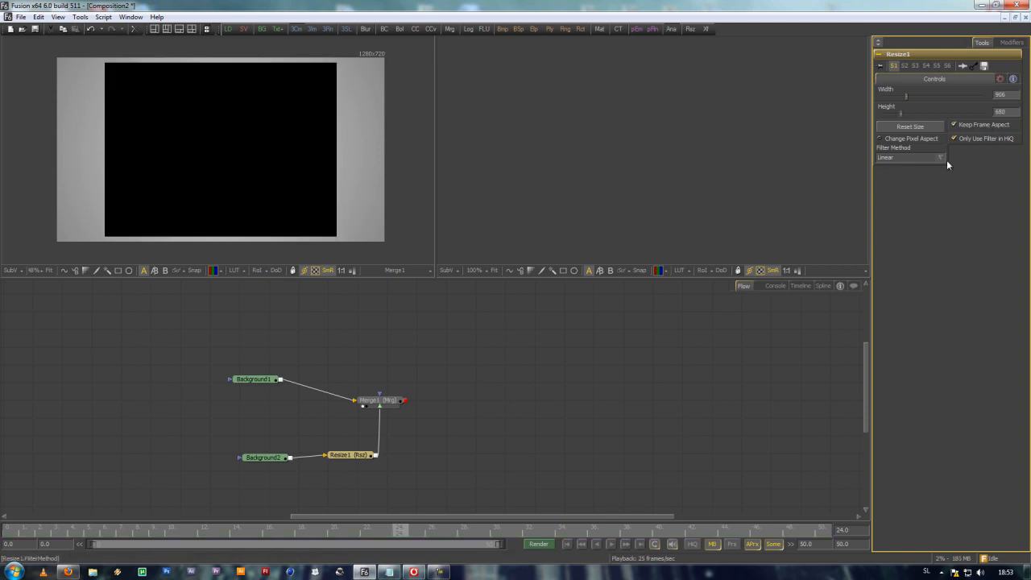
pyautogui.moveTo(911, 96); pyautogui.dragTo(905, 96)
pyautogui.click(913, 124)
pyautogui.click(911, 127)
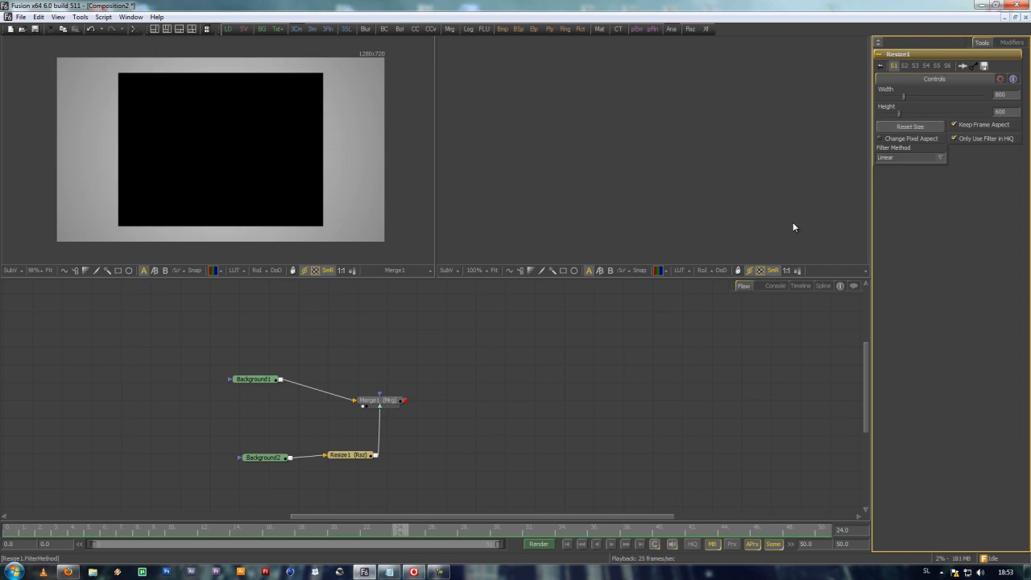
# Insert a Transform node between Resize1 and Merge1, set its Size to 0, and animate Size at frame 24.
pyautogui.moveTo(443, 436); pyautogui.dragTo(493, 411)
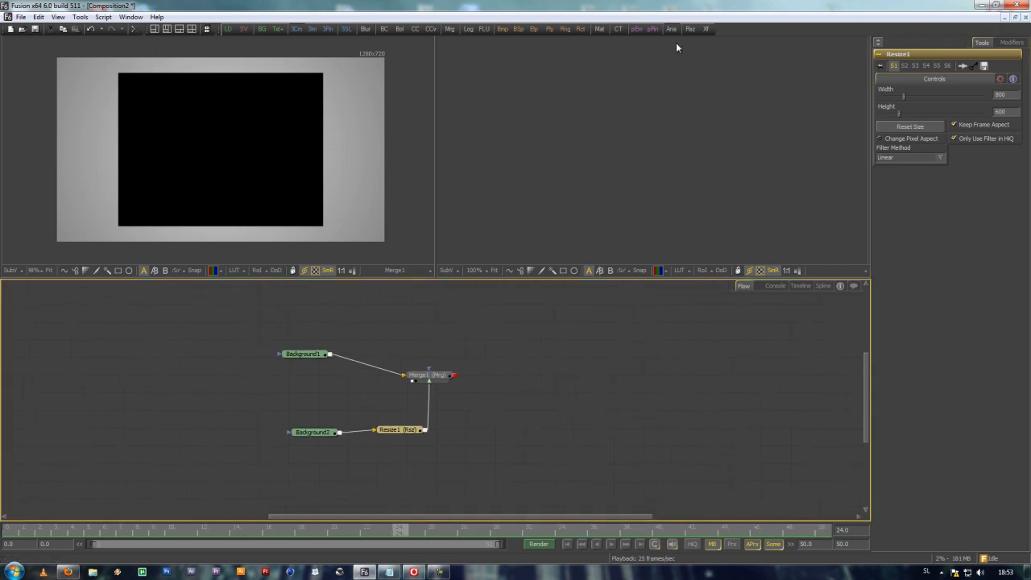
pyautogui.moveTo(704, 32); pyautogui.dragTo(429, 410)
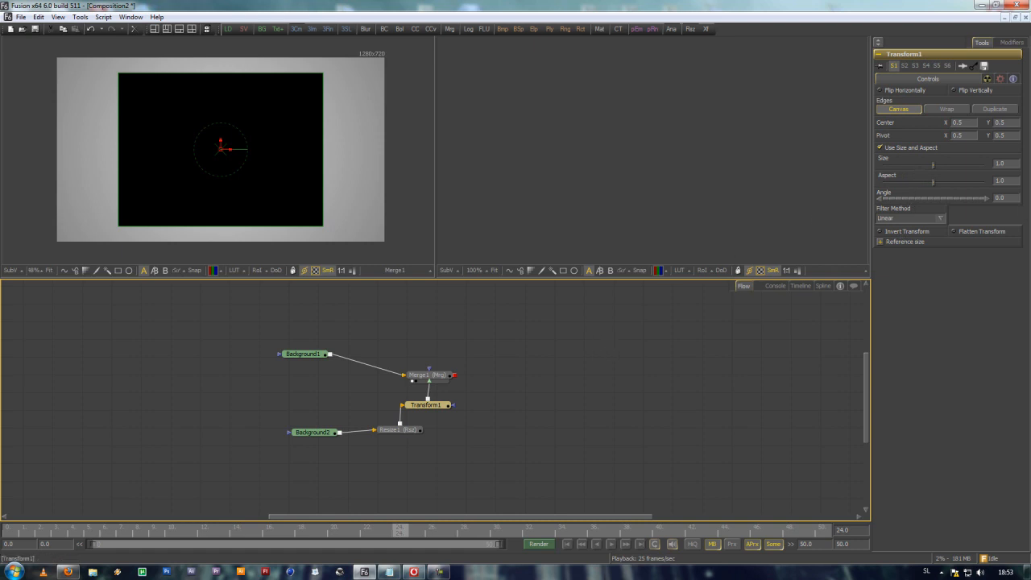
pyautogui.moveTo(933, 166); pyautogui.dragTo(886, 165)
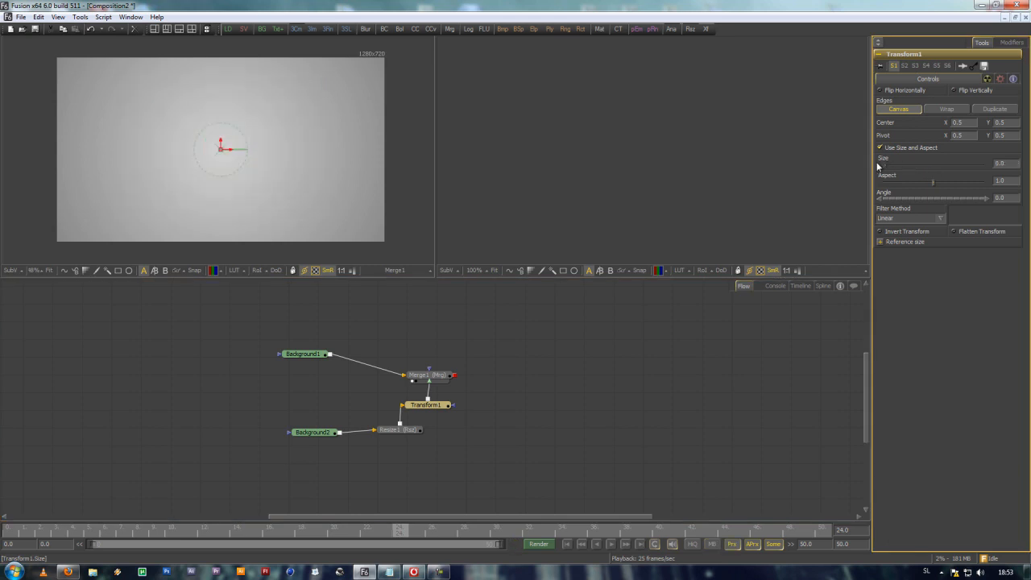
pyautogui.rightClick(893, 166)
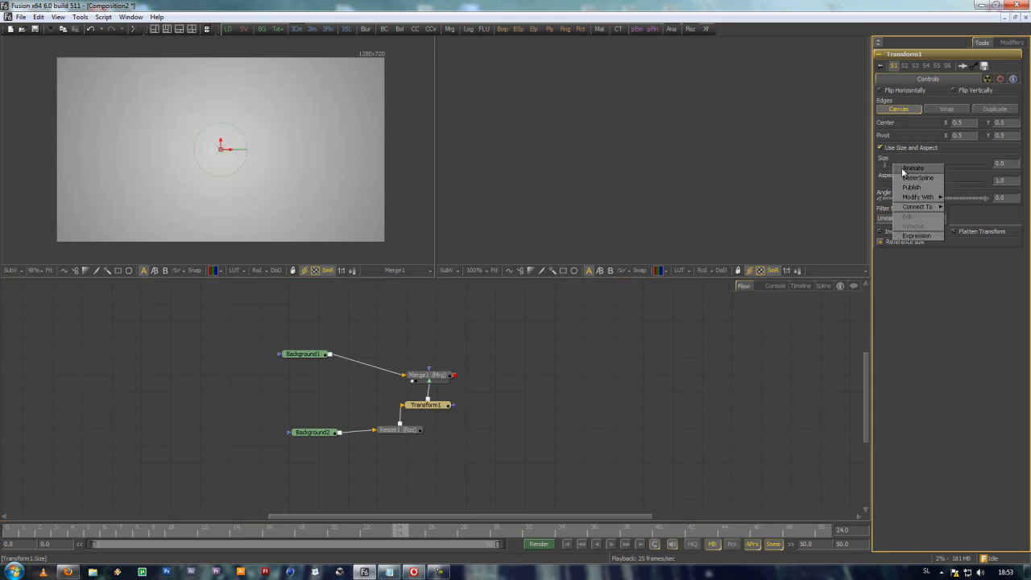
pyautogui.click(901, 167)
# Set Transform1's Angle to 180 and animate it at frame 24.
pyautogui.moveTo(928, 198); pyautogui.dragTo(886, 198)
pyautogui.doubleClick(1002, 197)
pyautogui.press('BackSpace')
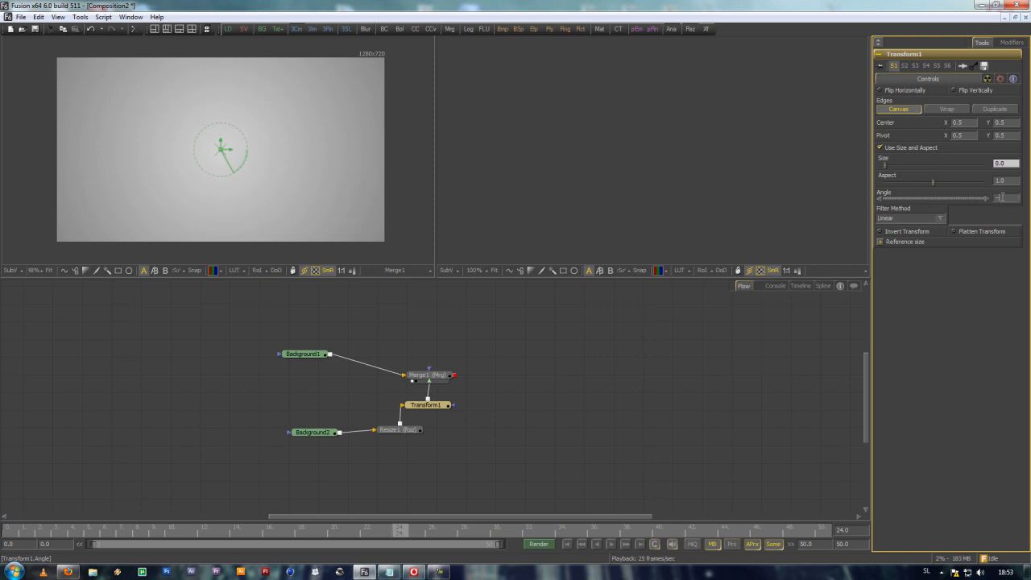
pyautogui.press('Tab')
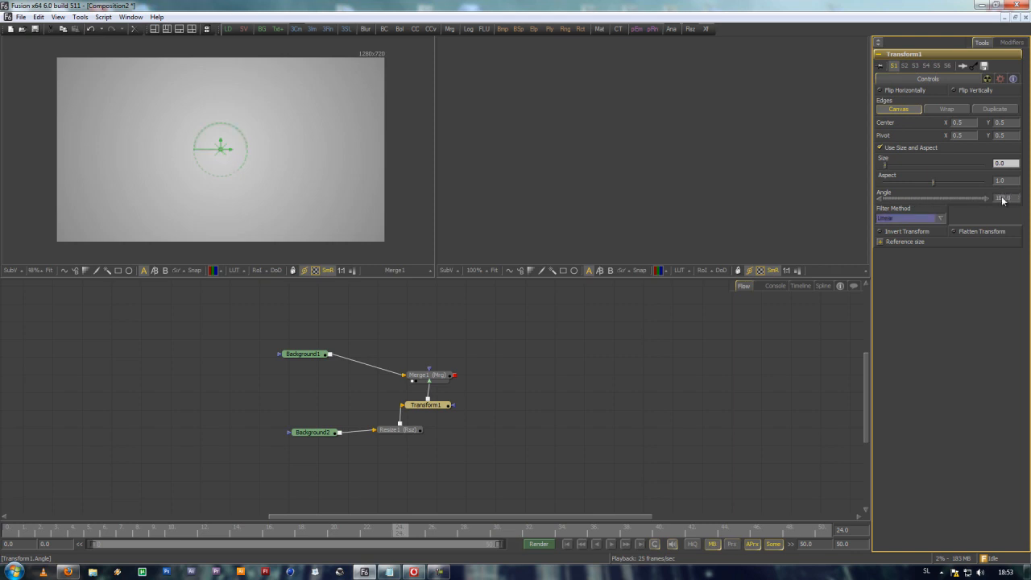
pyautogui.rightClick(897, 199)
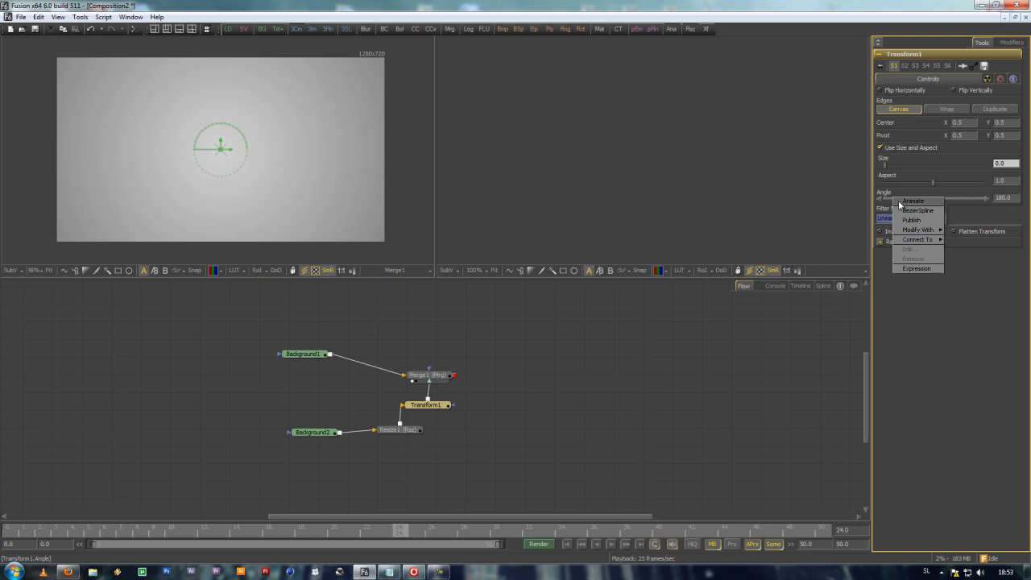
pyautogui.press('Escape')
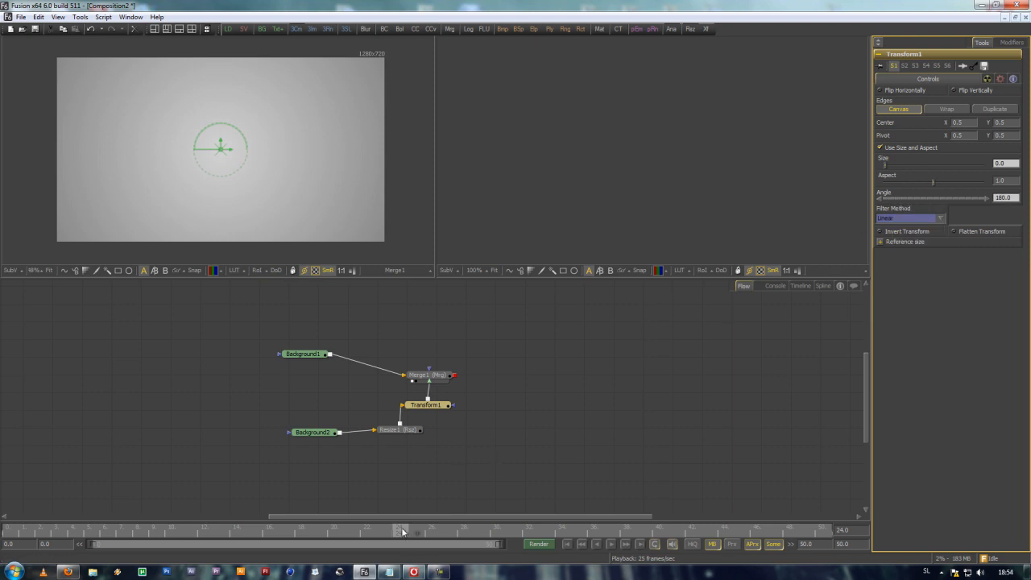
# Go to frame 0, show the Size and Angle curves in the spline editor, and shift both keyframes earlier.
pyautogui.moveTo(403, 532); pyautogui.dragTo(12, 533)
pyautogui.click(824, 286)
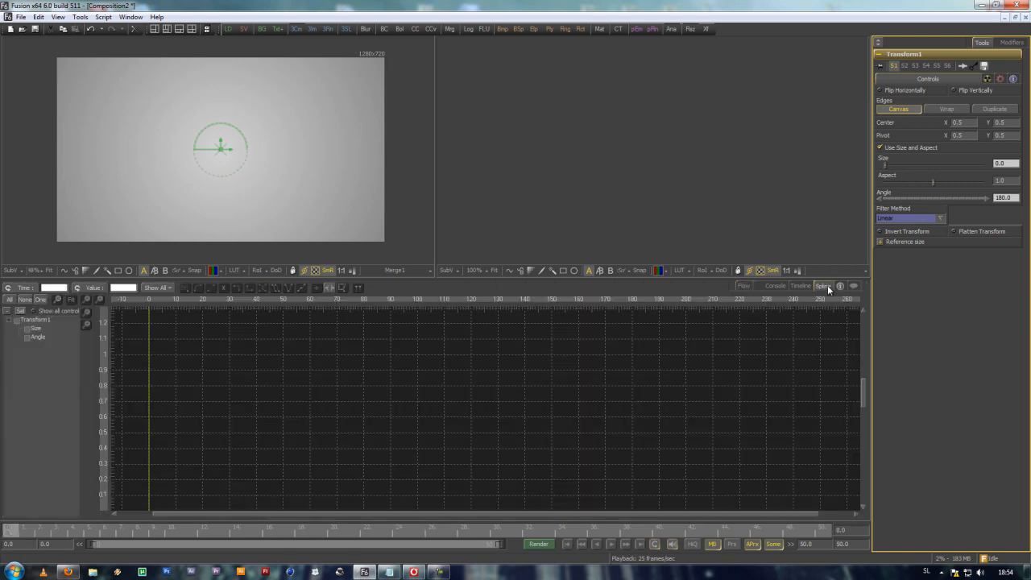
pyautogui.click(27, 329)
pyautogui.click(27, 338)
pyautogui.moveTo(177, 345); pyautogui.dragTo(248, 487)
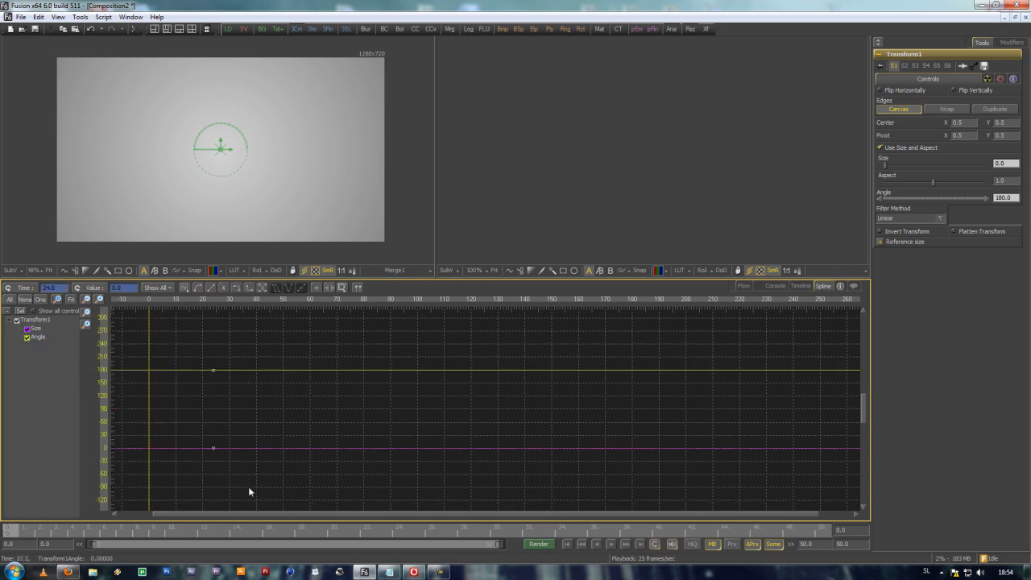
pyautogui.press('Left')
pyautogui.press('Left')
pyautogui.press('Left')
pyautogui.press('Left')
pyautogui.click(741, 286)
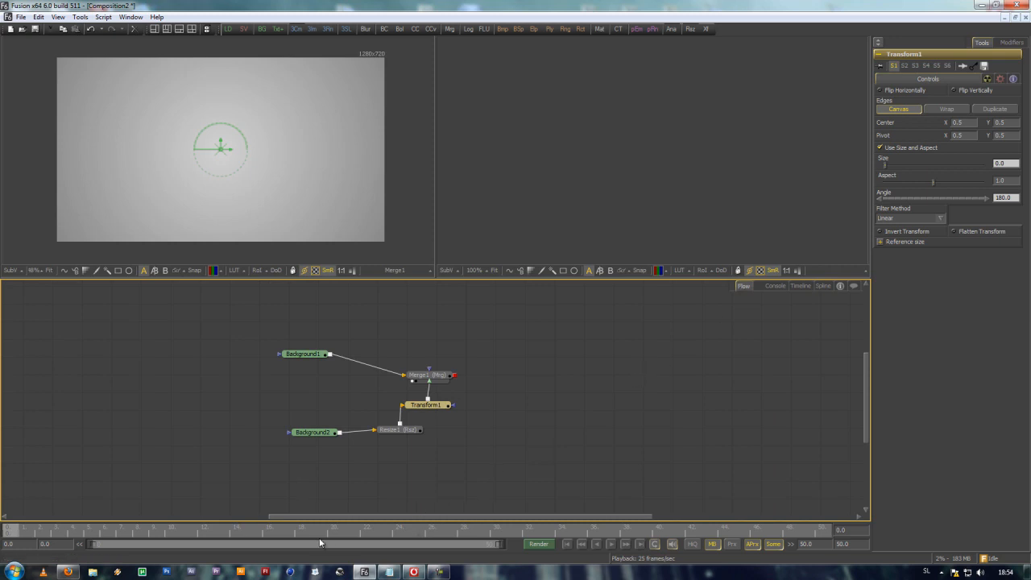
# At frame 30, key Transform1's Size at 1 and Angle at 360, then scrub the timeline to check the animation.
pyautogui.moveTo(335, 531); pyautogui.dragTo(507, 530)
pyautogui.moveTo(1010, 163); pyautogui.dragTo(959, 161)
pyautogui.write('1')
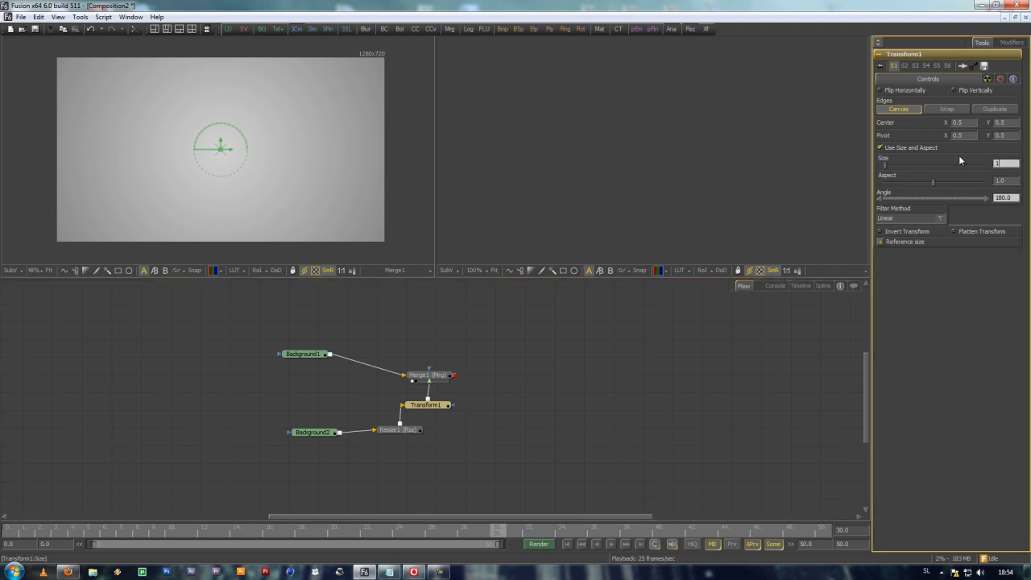
pyautogui.press('Tab')
pyautogui.press('Tab')
pyautogui.write('36')
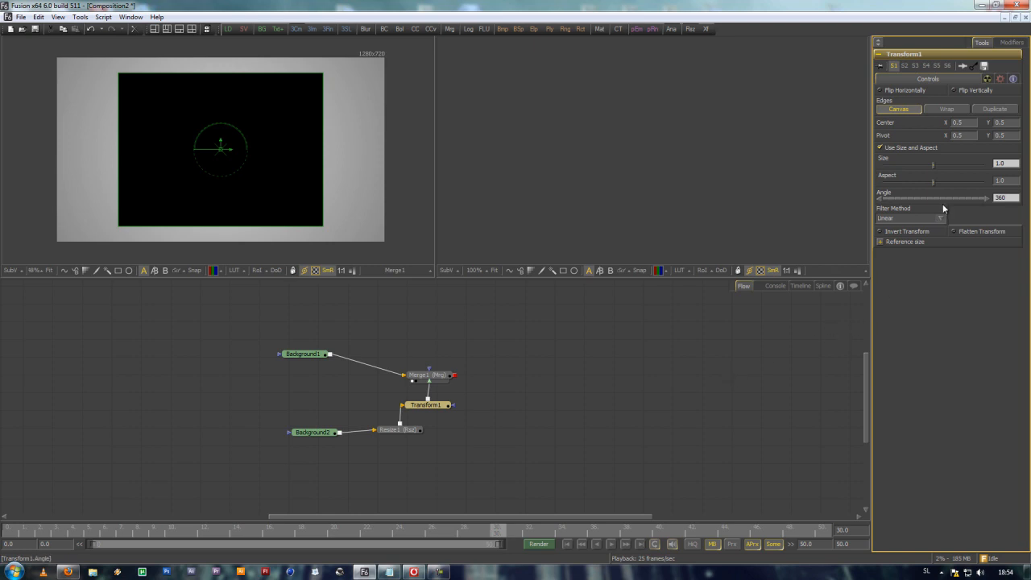
pyautogui.click(613, 438)
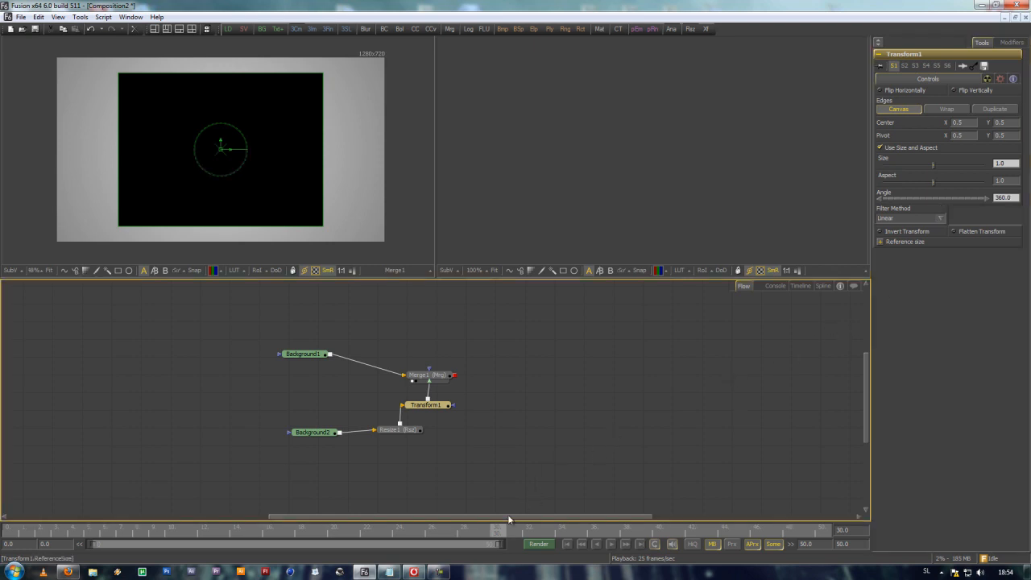
pyautogui.moveTo(498, 530)
pyautogui.mouseDown()
pyautogui.moveTo(44, 530)
pyautogui.moveTo(510, 529)
pyautogui.mouseUp()
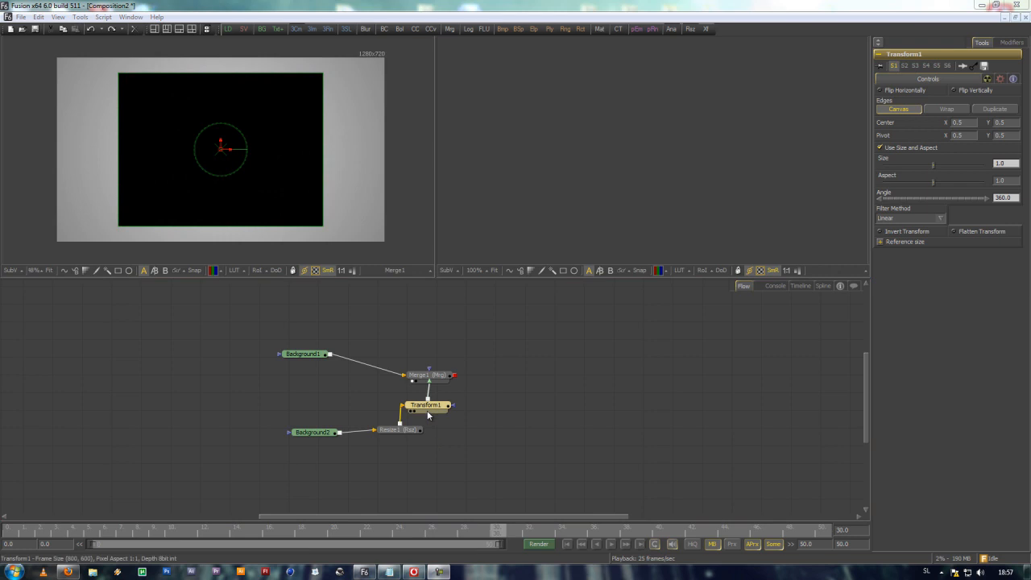
# Spread out the flow by moving Transform1 farther from Merge1 and repositioning Background2 before Resize1.
pyautogui.moveTo(424, 408); pyautogui.dragTo(520, 431)
pyautogui.moveTo(313, 439); pyautogui.dragTo(319, 456)
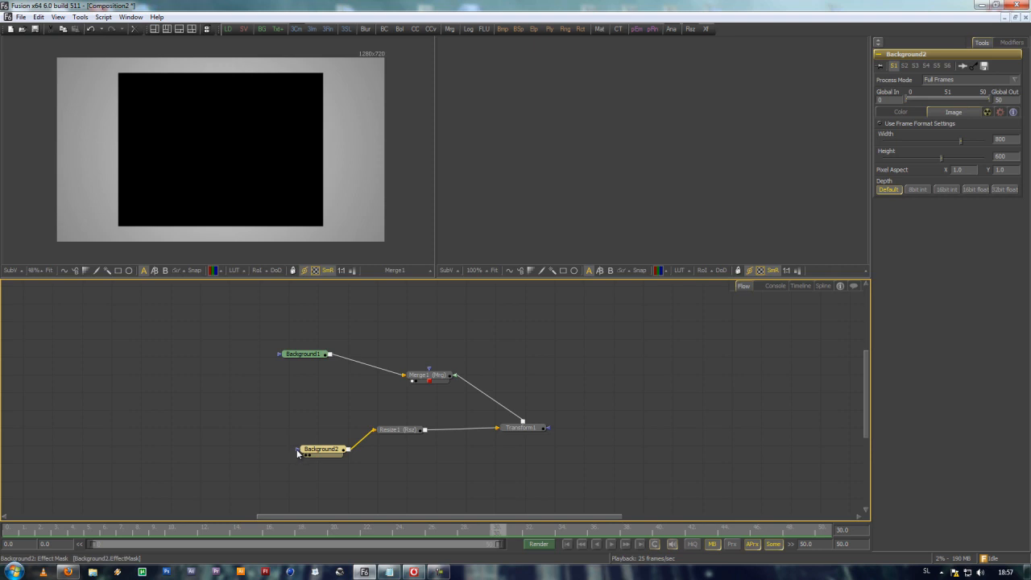
pyautogui.moveTo(271, 460); pyautogui.dragTo(449, 345)
pyautogui.moveTo(405, 464); pyautogui.dragTo(349, 394)
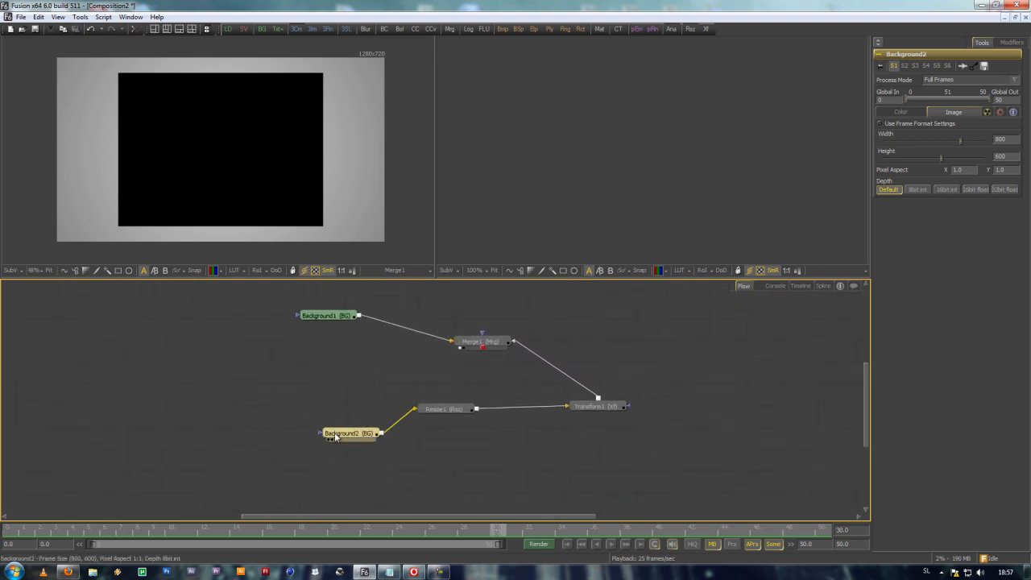
# Display Background2 in the second viewer and adjust that view to show the whole image.
pyautogui.moveTo(335, 433); pyautogui.dragTo(538, 182)
pyautogui.click(706, 179)
pyautogui.moveTo(673, 166); pyautogui.dragTo(609, 158)
# Add a Rectangle mask to Background2, move it away from the node, and delete it.
pyautogui.click(336, 425)
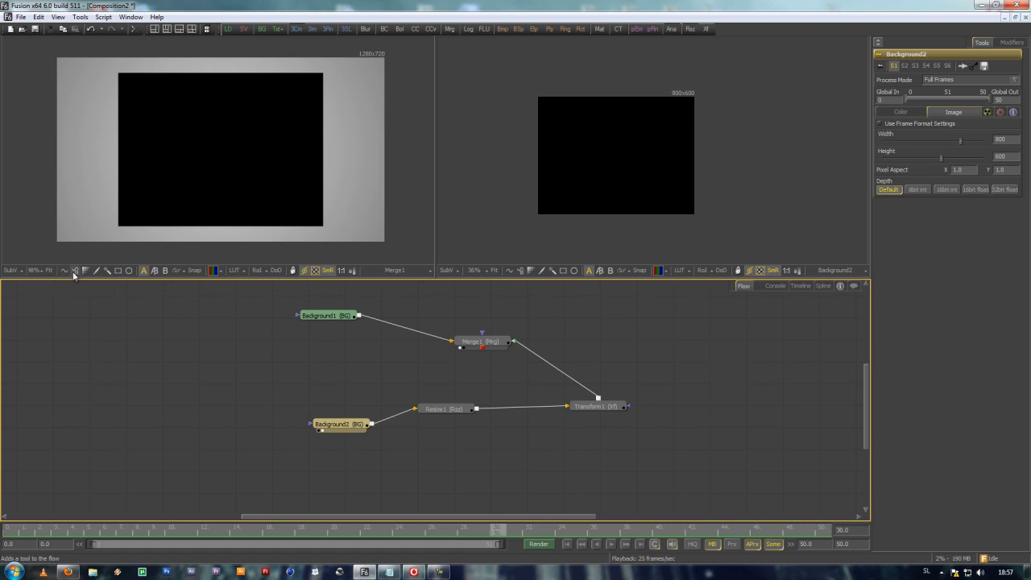
pyautogui.click(118, 272)
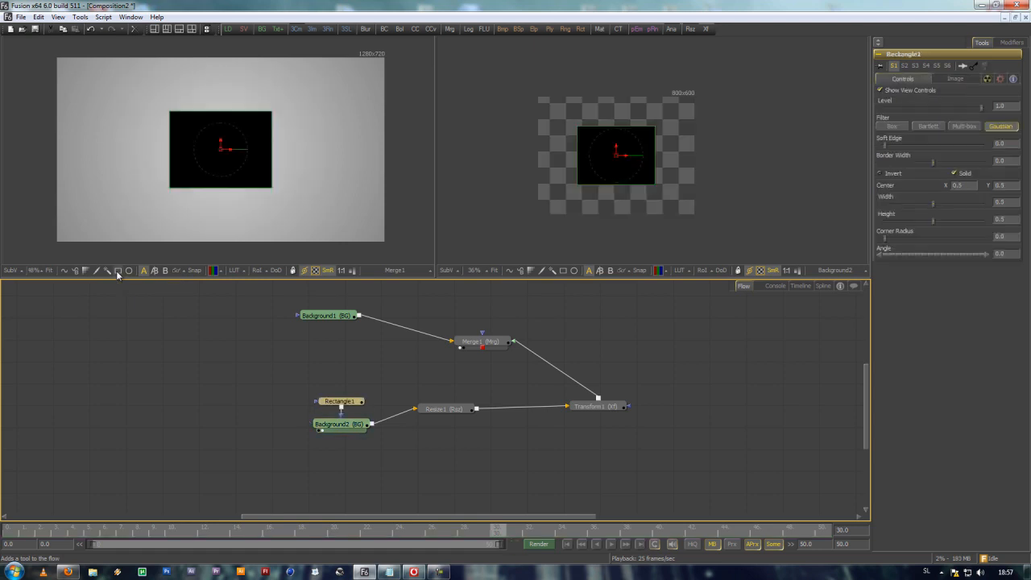
pyautogui.moveTo(331, 401); pyautogui.dragTo(207, 427)
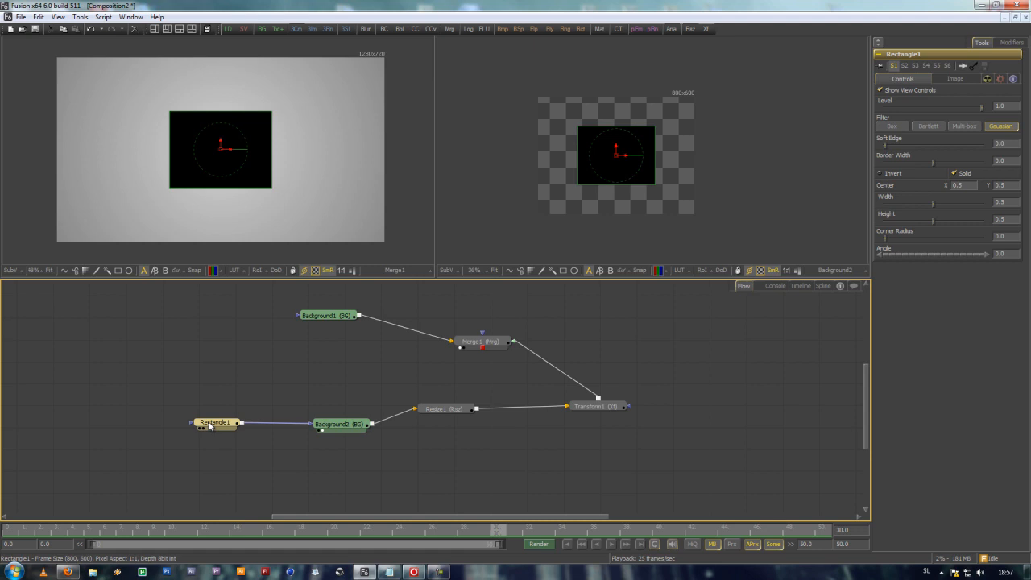
pyautogui.press('Delete')
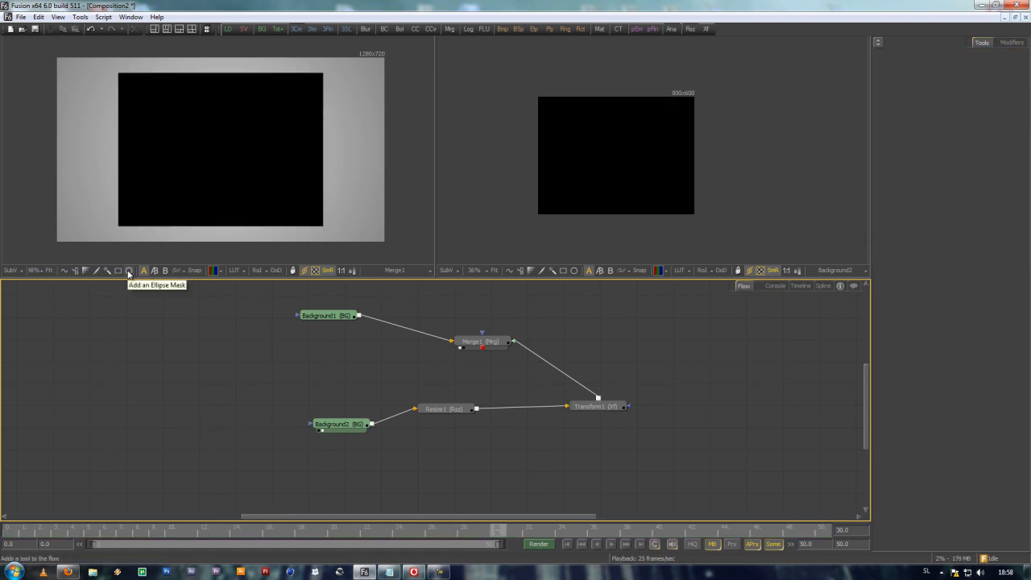
# Try adding an Ellipse mask with no node selected, then delete the unconnected mask.
pyautogui.click(128, 270)
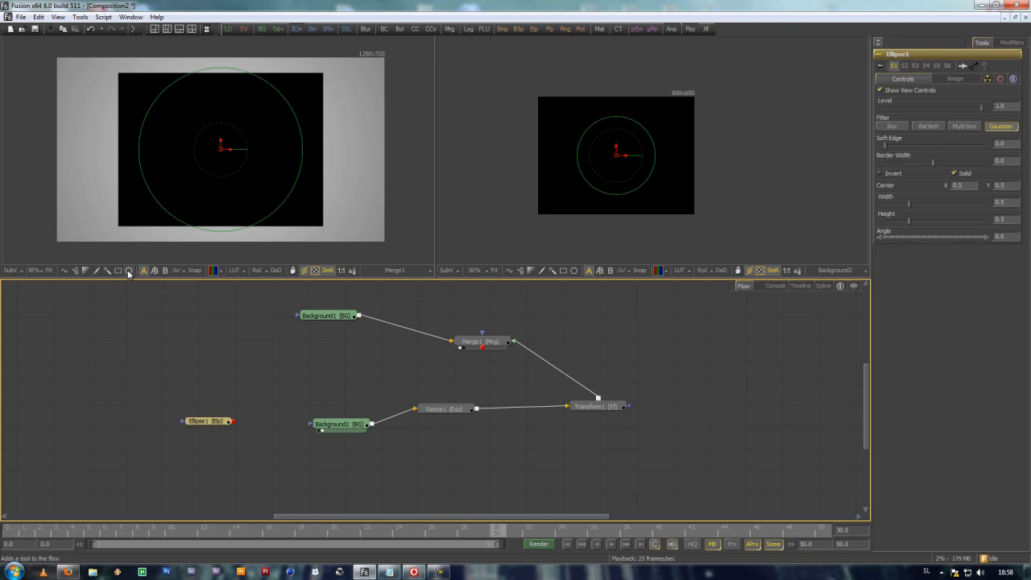
pyautogui.click(256, 364)
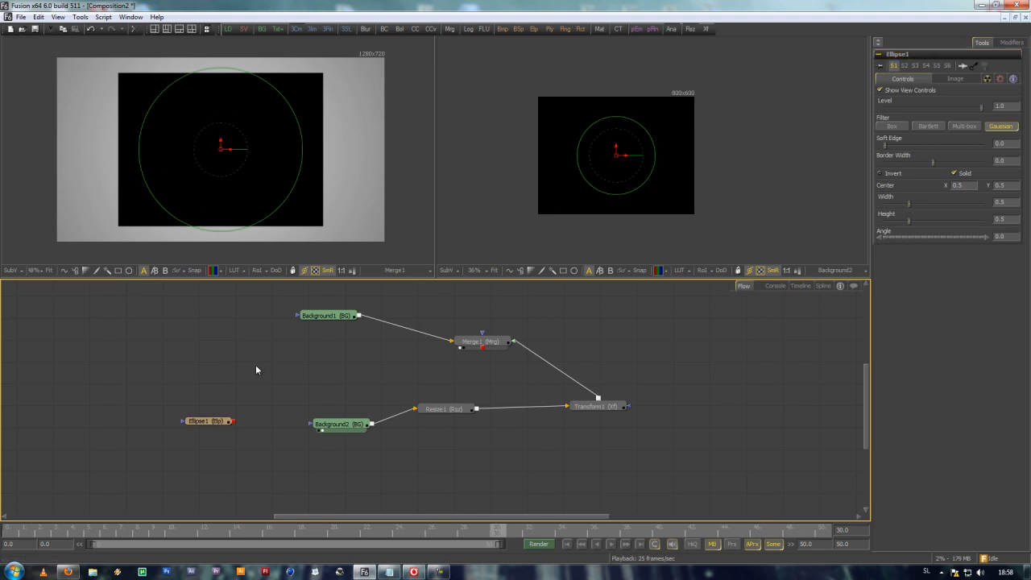
pyautogui.click(336, 426)
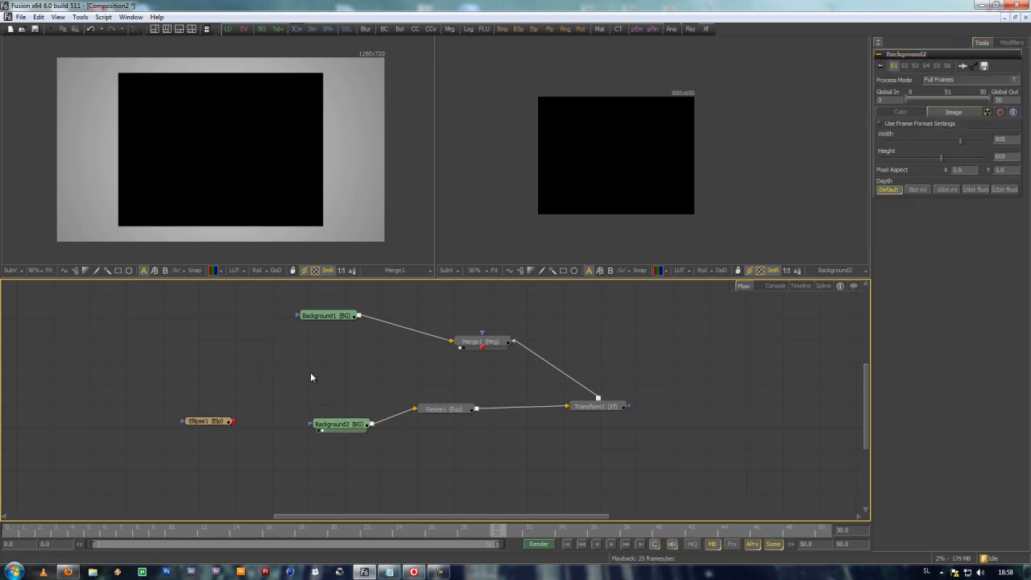
pyautogui.moveTo(216, 424)
pyautogui.mouseDown()
pyautogui.moveTo(205, 435)
pyautogui.moveTo(209, 423)
pyautogui.mouseUp()
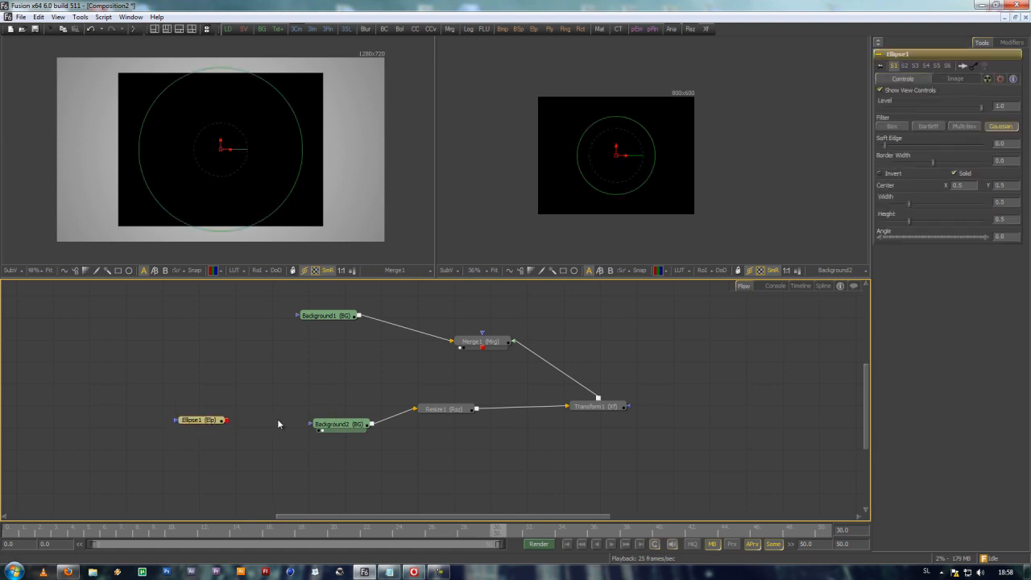
pyautogui.moveTo(228, 447); pyautogui.dragTo(177, 387)
pyautogui.press('Delete')
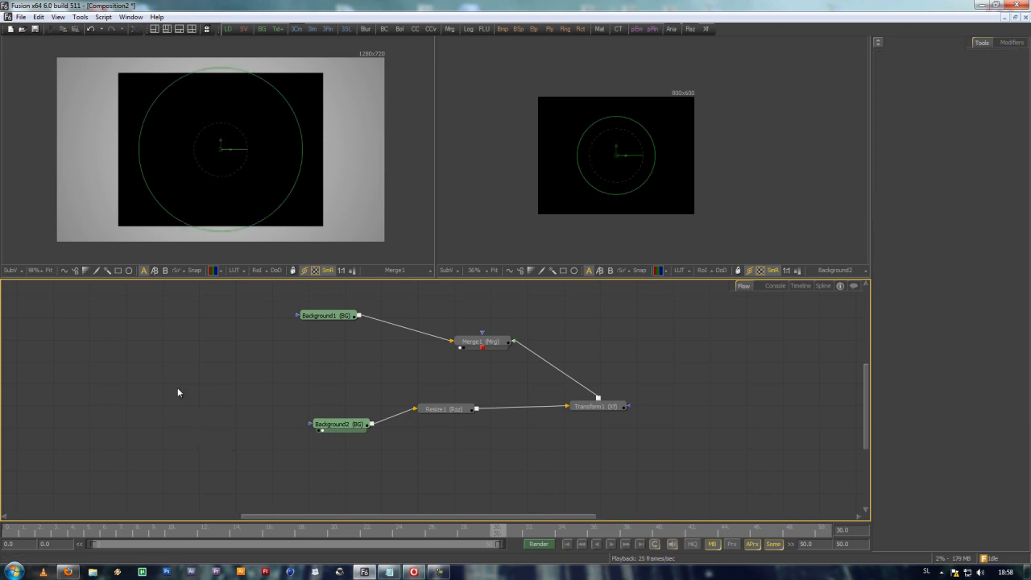
# Add an Ellipse mask to Background2 and place the mask node ahead of it in the flow.
pyautogui.click(345, 425)
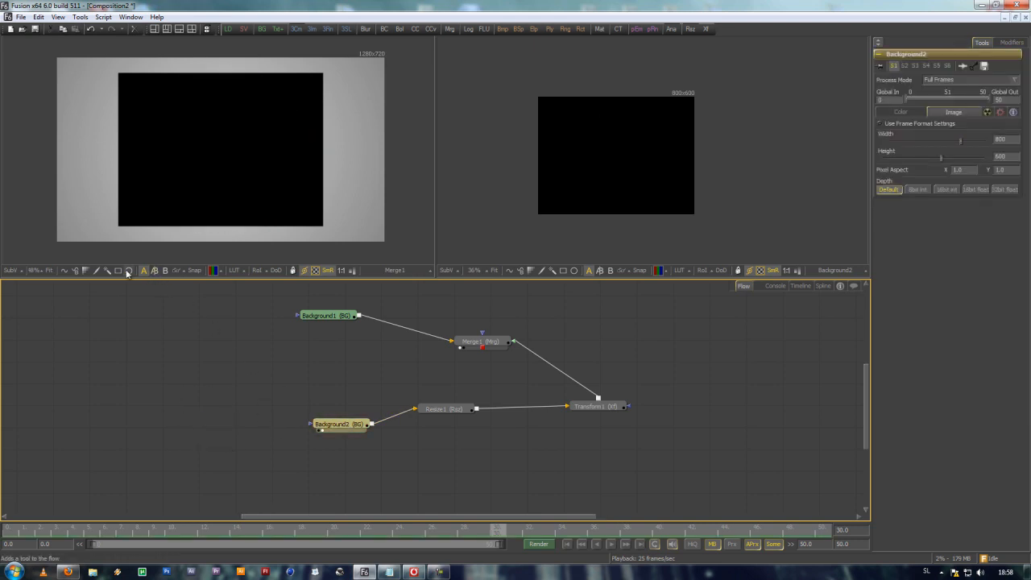
pyautogui.click(127, 271)
pyautogui.moveTo(328, 400); pyautogui.dragTo(202, 424)
pyautogui.click(331, 426)
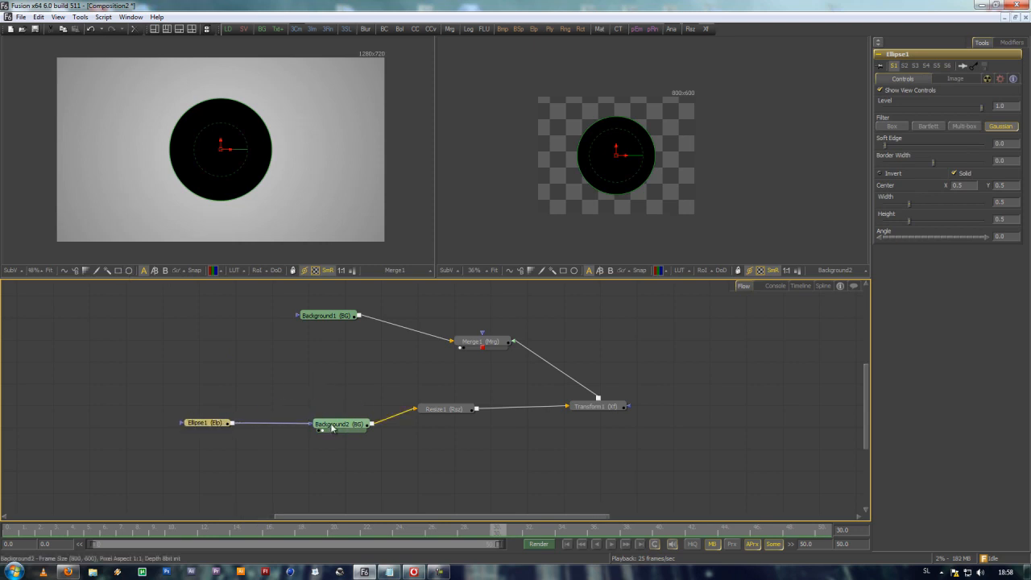
# Stretch Ellipse1 in the viewer to about 1.37 wide and 0.90 high, and move its center to about 0.57, 0.54.
pyautogui.click(203, 426)
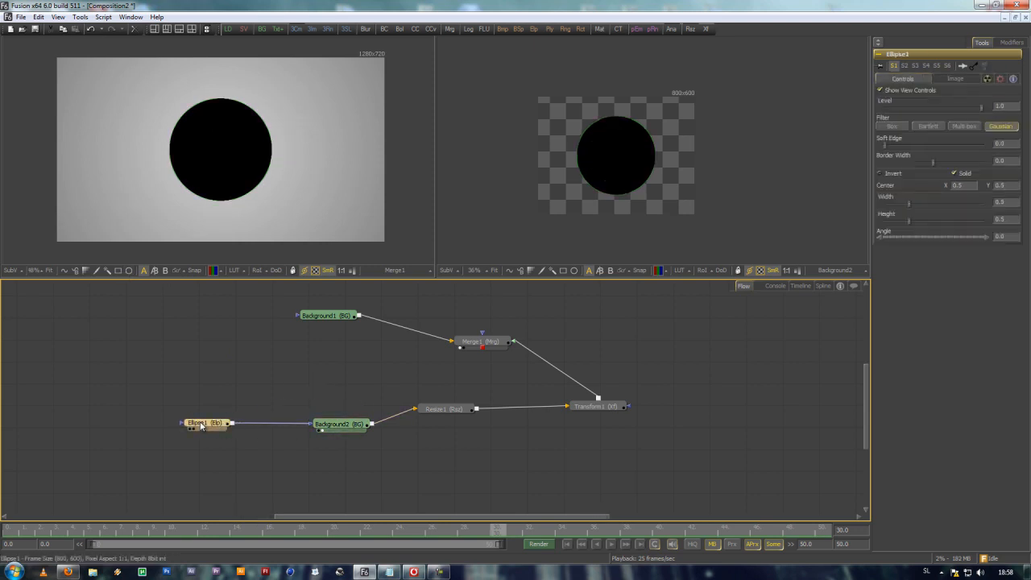
pyautogui.moveTo(255, 196); pyautogui.dragTo(281, 204)
pyautogui.moveTo(297, 148); pyautogui.dragTo(373, 150)
pyautogui.moveTo(223, 76); pyautogui.dragTo(220, 58)
pyautogui.moveTo(224, 152)
pyautogui.mouseDown()
pyautogui.moveTo(240, 161)
pyautogui.moveTo(260, 114)
pyautogui.moveTo(166, 173)
pyautogui.moveTo(274, 107)
pyautogui.moveTo(193, 153)
pyautogui.moveTo(235, 144)
pyautogui.mouseUp()
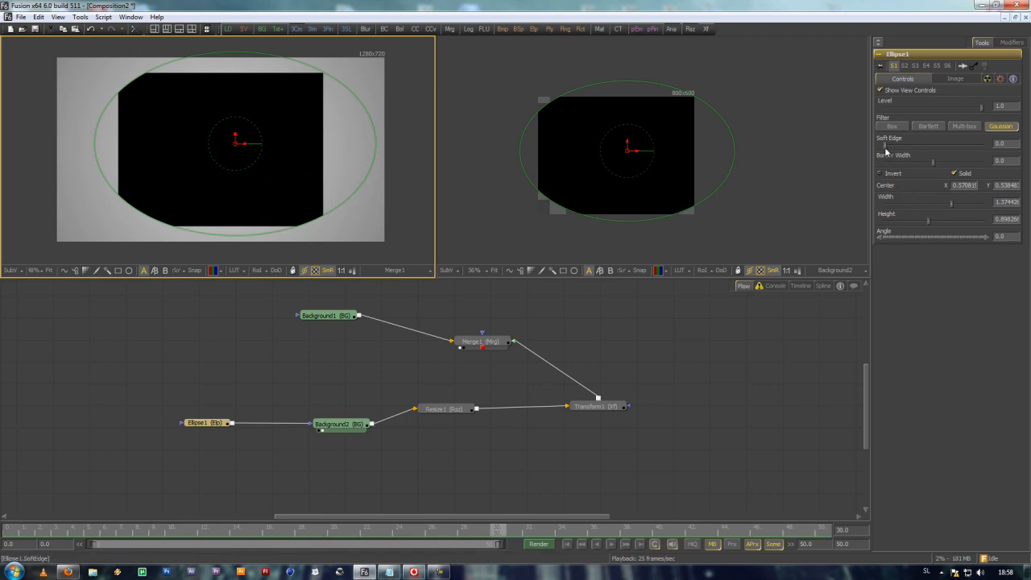
# Set Ellipse1's Soft Edge to about 0.104, Border Width to -0.022, Width to 0.63, Height to 0.53, and Angle to 38.
pyautogui.moveTo(885, 146); pyautogui.dragTo(935, 145)
pyautogui.moveTo(948, 201); pyautogui.dragTo(926, 237)
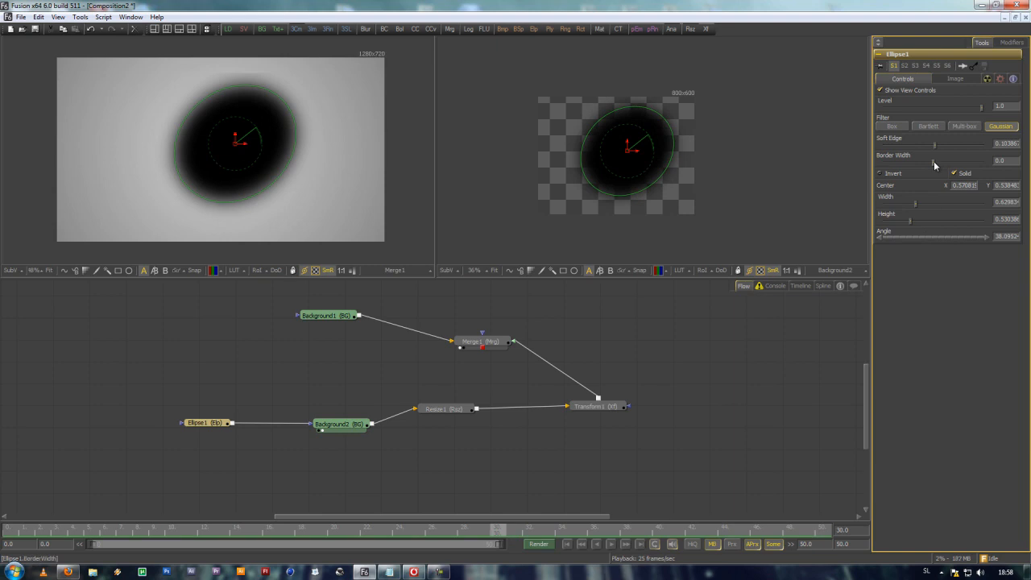
pyautogui.moveTo(933, 161)
pyautogui.mouseDown()
pyautogui.moveTo(965, 163)
pyautogui.moveTo(928, 162)
pyautogui.mouseUp()
pyautogui.moveTo(981, 105)
pyautogui.mouseDown()
pyautogui.moveTo(880, 109)
pyautogui.moveTo(983, 105)
pyautogui.mouseUp()
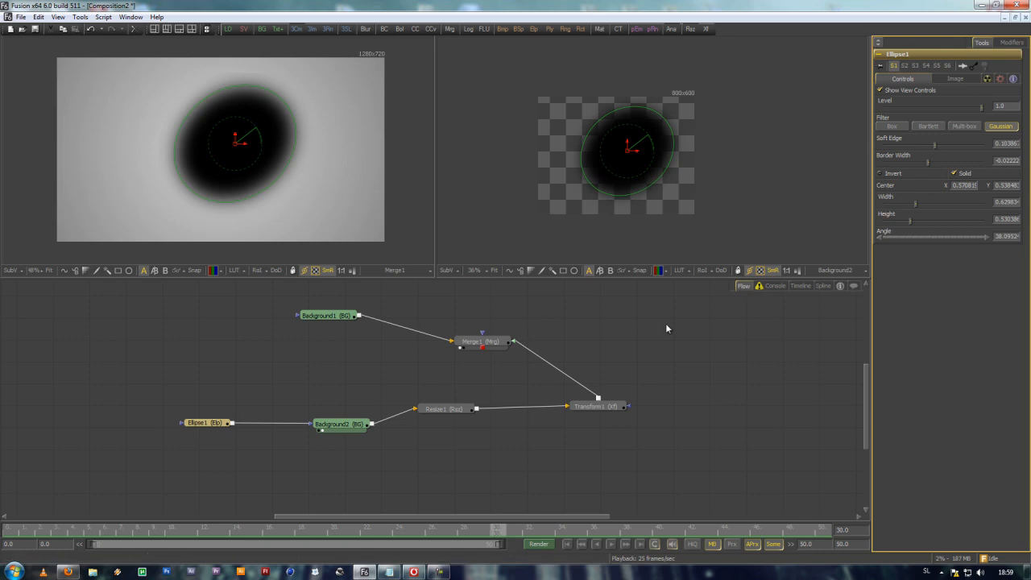
pyautogui.scroll(-3, 658, 437)
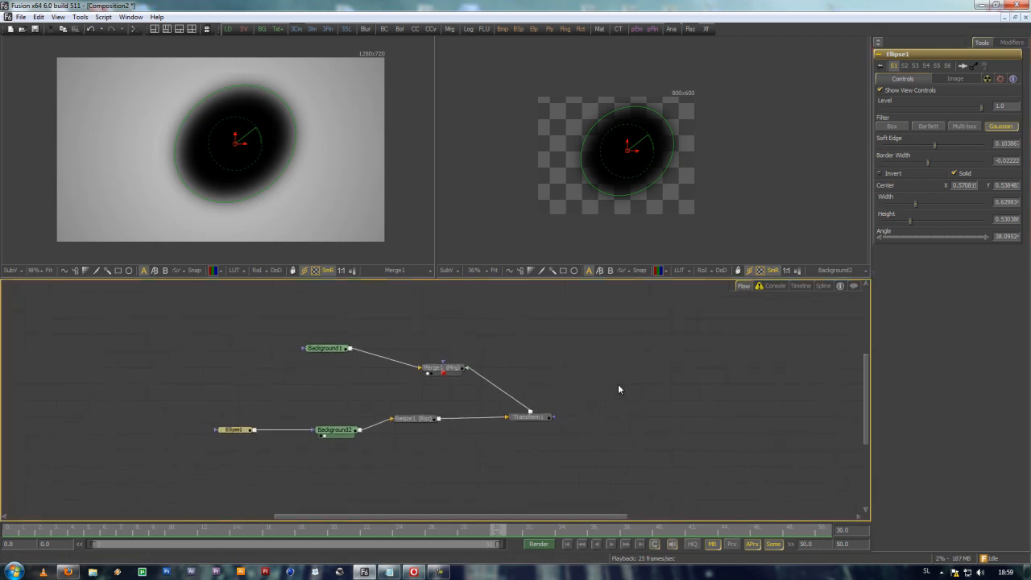